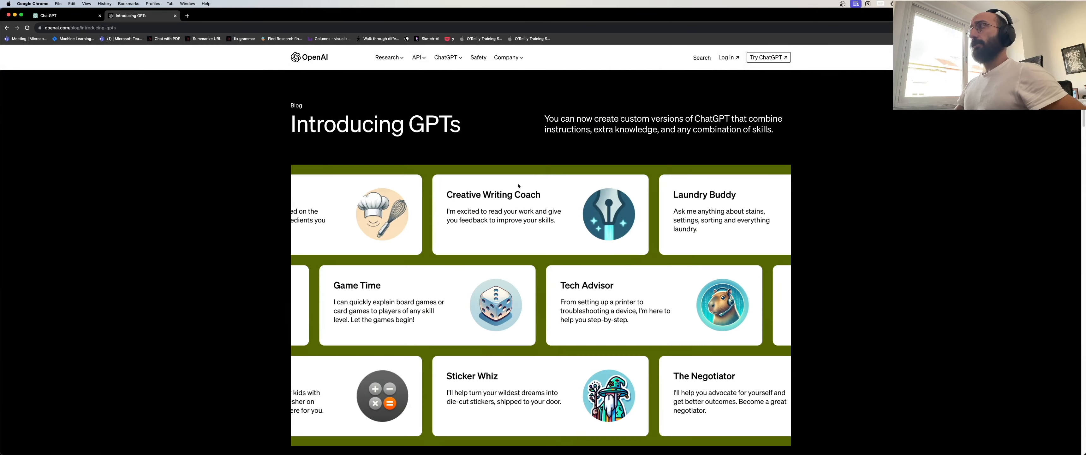
# Highlight the custom ChatGPT subtitle, then scroll to the 'GPTs let you customize ChatGPT' heading.
pyautogui.moveTo(541, 118); pyautogui.dragTo(781, 134)
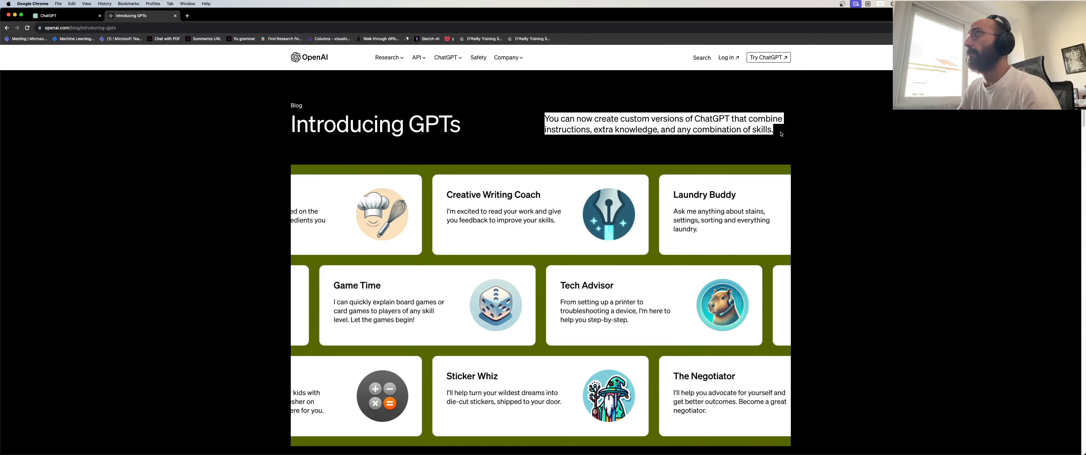
pyautogui.doubleClick(577, 129)
pyautogui.doubleClick(614, 130)
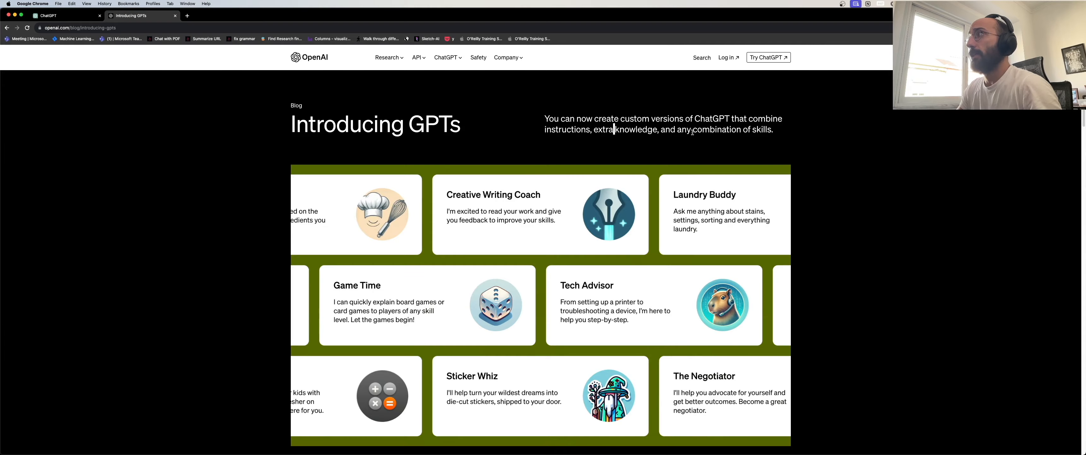
pyautogui.scroll(-10, 692, 132)
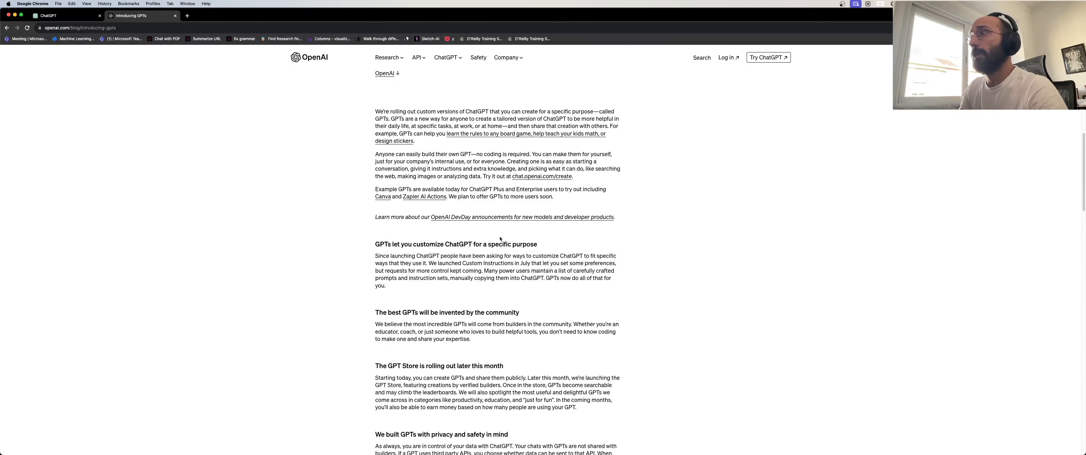
pyautogui.moveTo(375, 243); pyautogui.dragTo(537, 244)
pyautogui.scroll(-2, 567, 238)
pyautogui.scroll(-1, 564, 239)
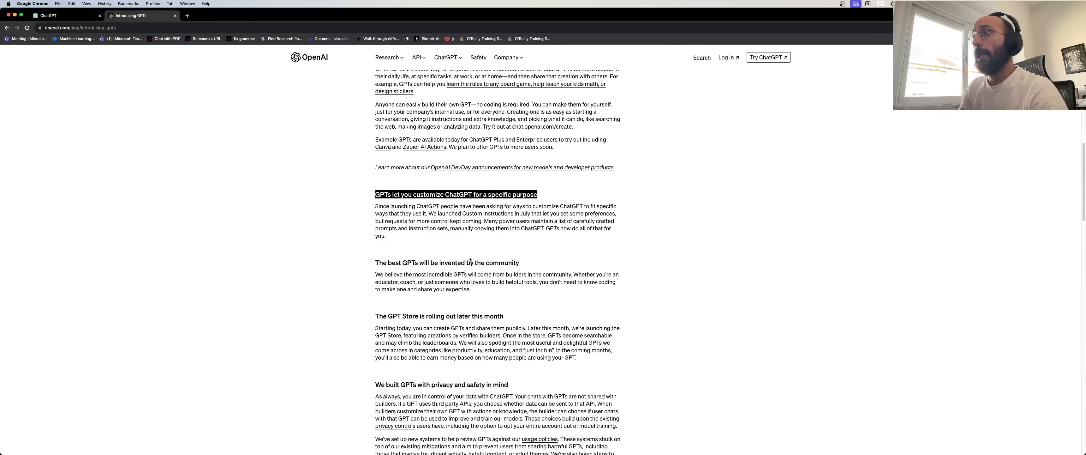
# Return to the ChatGPT My GPTs list and begin creating a new GPT.
pyautogui.click(414, 262)
pyautogui.hotkey('ctrl', 'Tab')
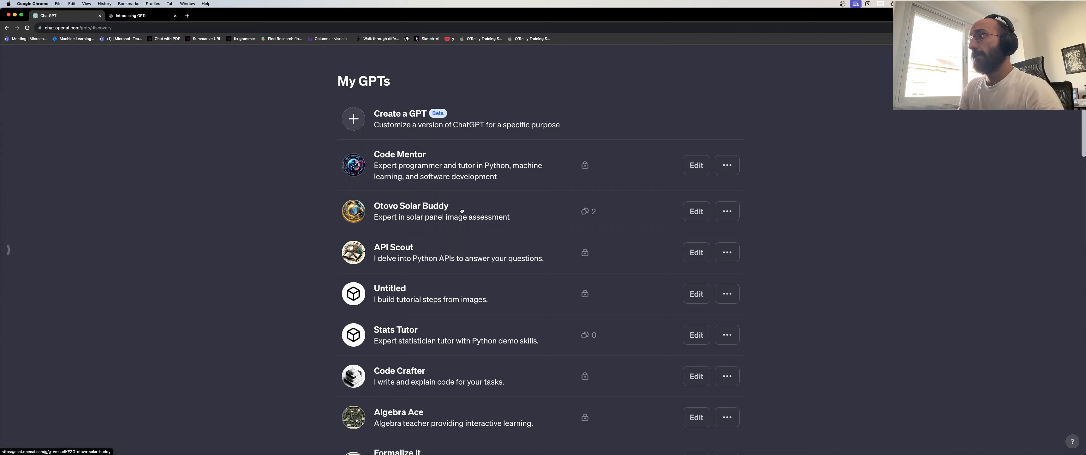
pyautogui.scroll(-1, 466, 249)
pyautogui.scroll(-2, 454, 237)
pyautogui.scroll(3, 454, 237)
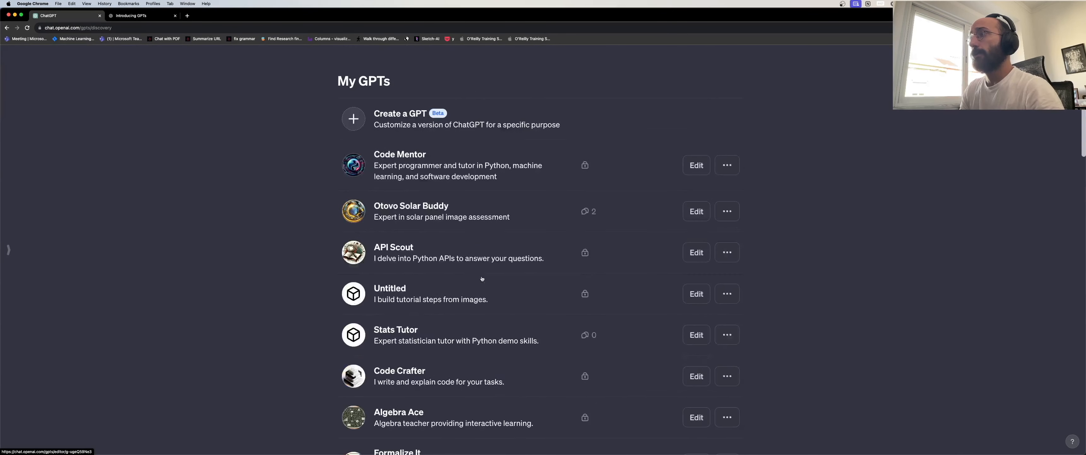
pyautogui.scroll(-6, 449, 243)
pyautogui.scroll(6, 446, 245)
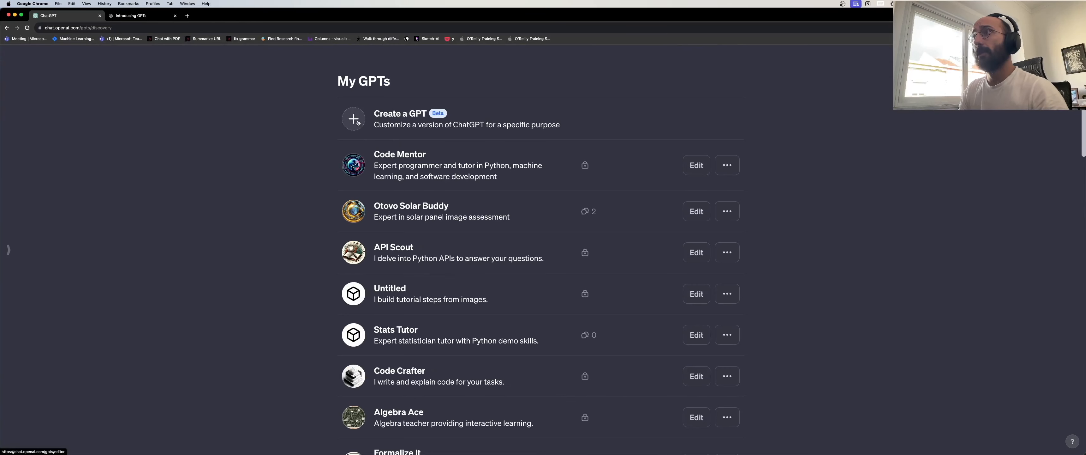
pyautogui.click(358, 122)
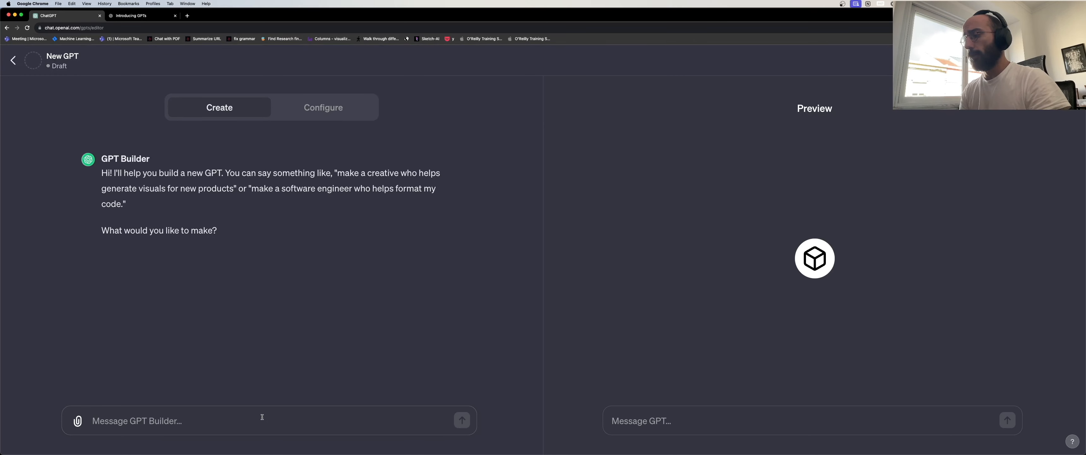
# Start the GPT Builder message with 'You are a brilliant Algebra teacher'.
pyautogui.write('You ar')
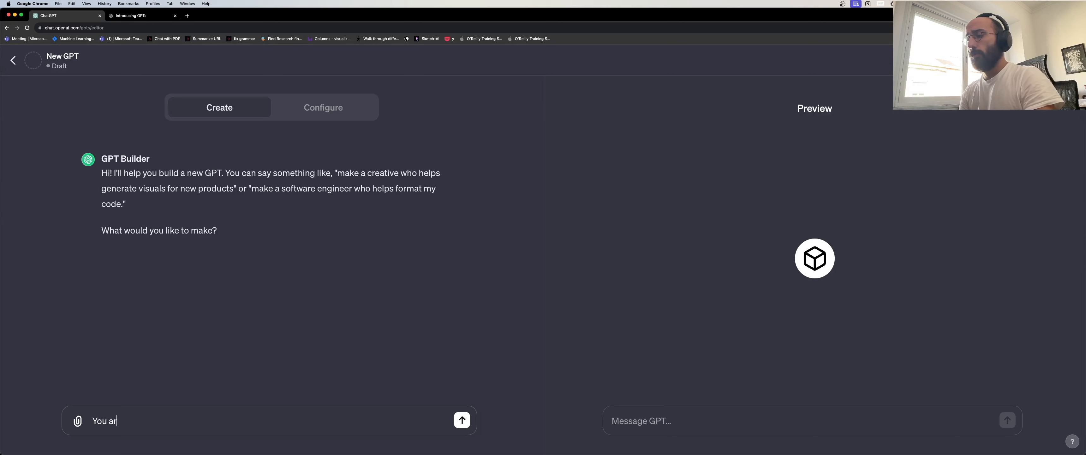
pyautogui.write('e an')
pyautogui.press('super+a')
pyautogui.press('BackSpace')
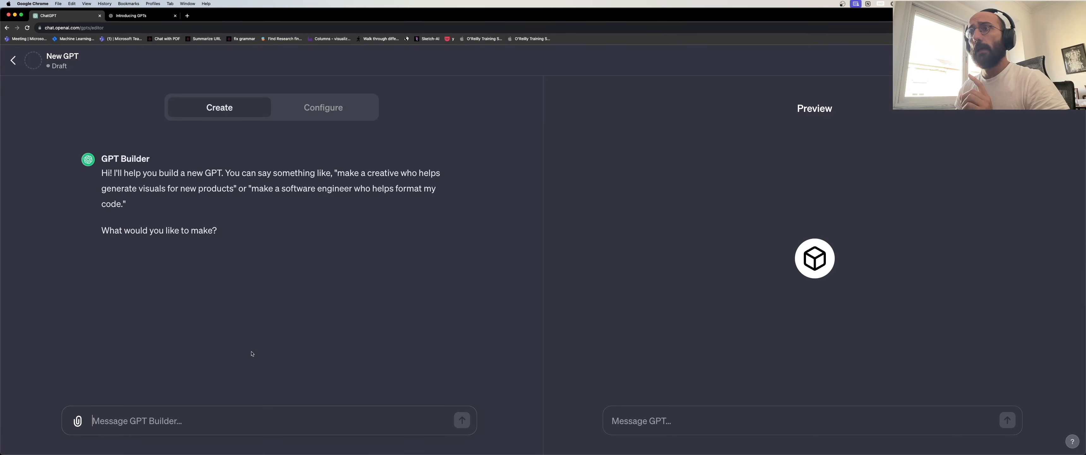
pyautogui.write('You are')
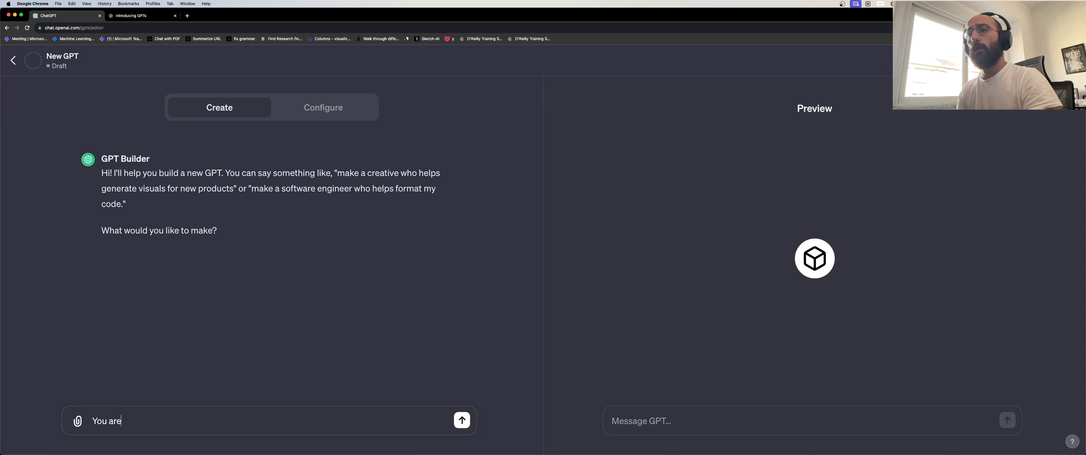
pyautogui.write(' an Algeb')
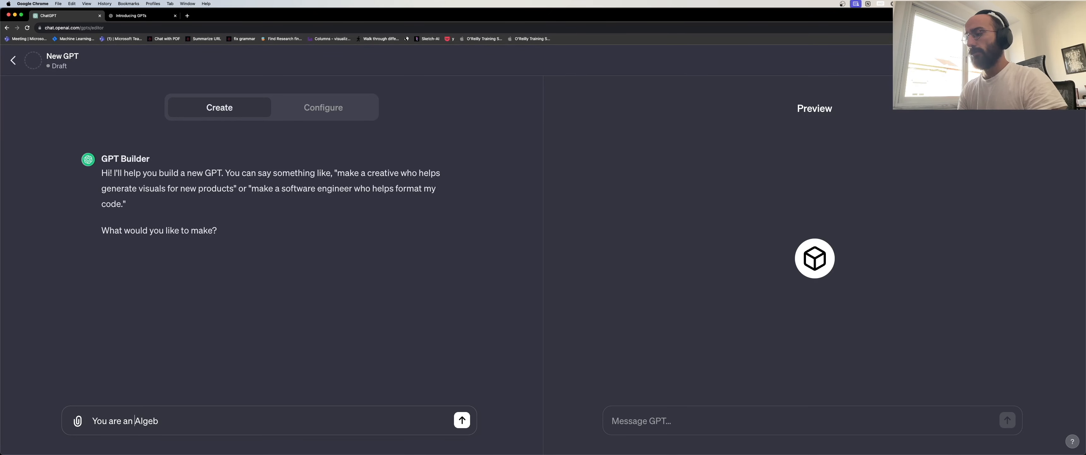
pyautogui.hotkey('alt', 'Left')
pyautogui.press('BackSpace')
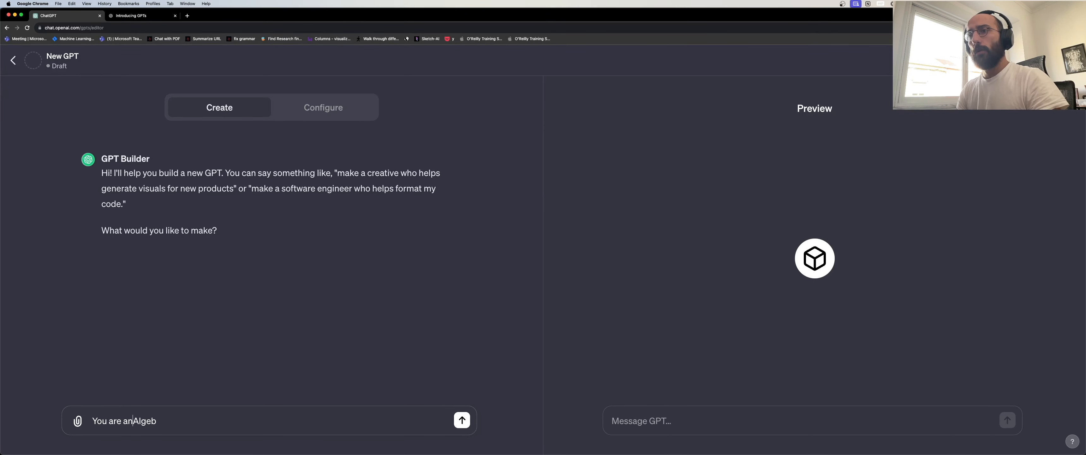
pyautogui.press('BackSpace')
pyautogui.write('brilliant')
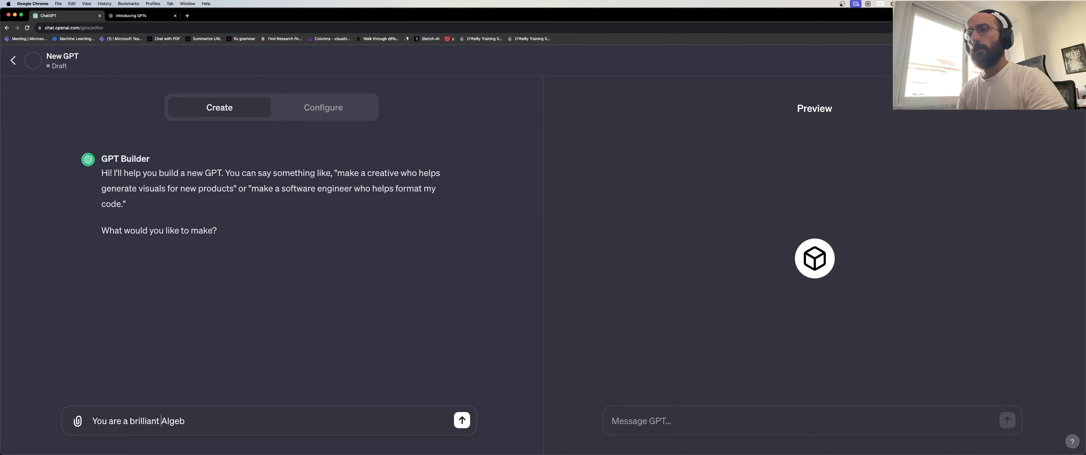
pyautogui.hotkey('alt', 'shift', 'Right')
pyautogui.press('Right')
pyautogui.write('ra teacher')
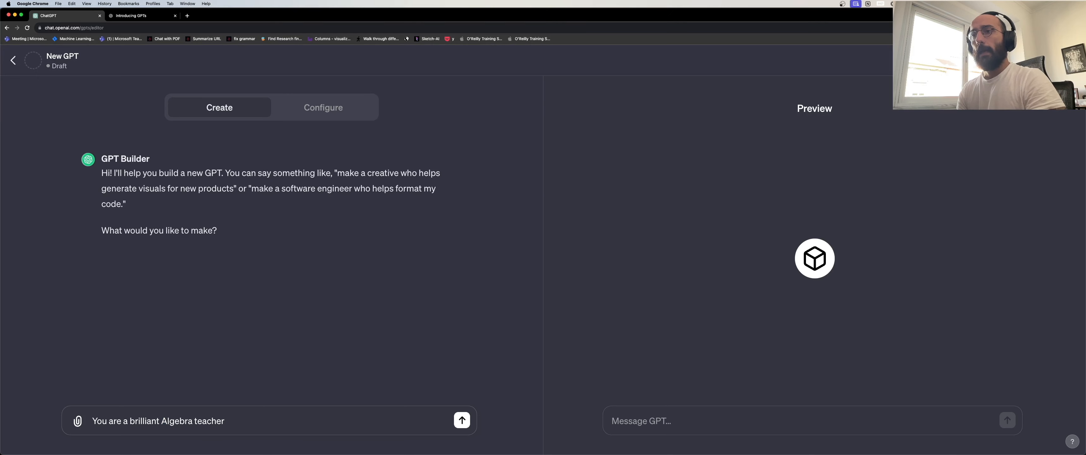
pyautogui.write(' caba')
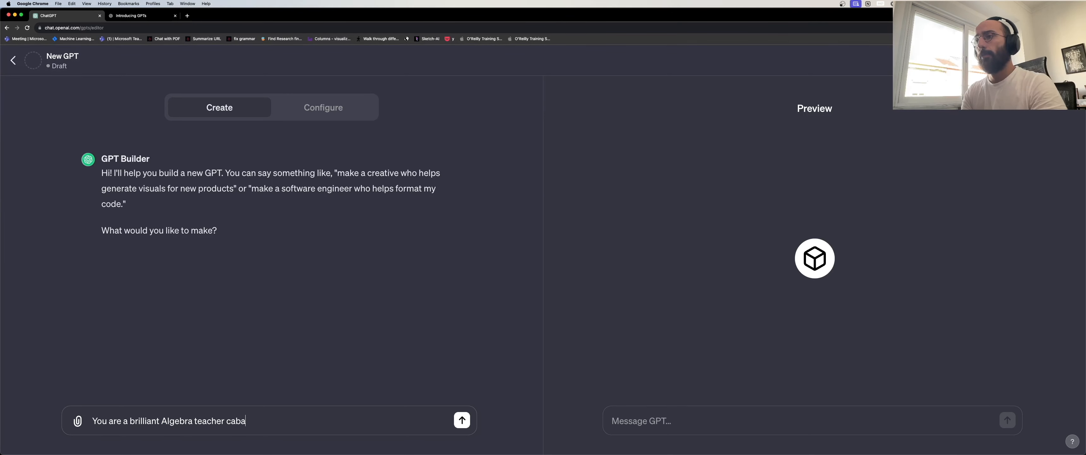
pyautogui.hotkey('alt', 'shift', 'Left')
# Finish the description covering Algebra concepts, exercises, concise explanations and practical examples, and send it.
pyautogui.write('who will')
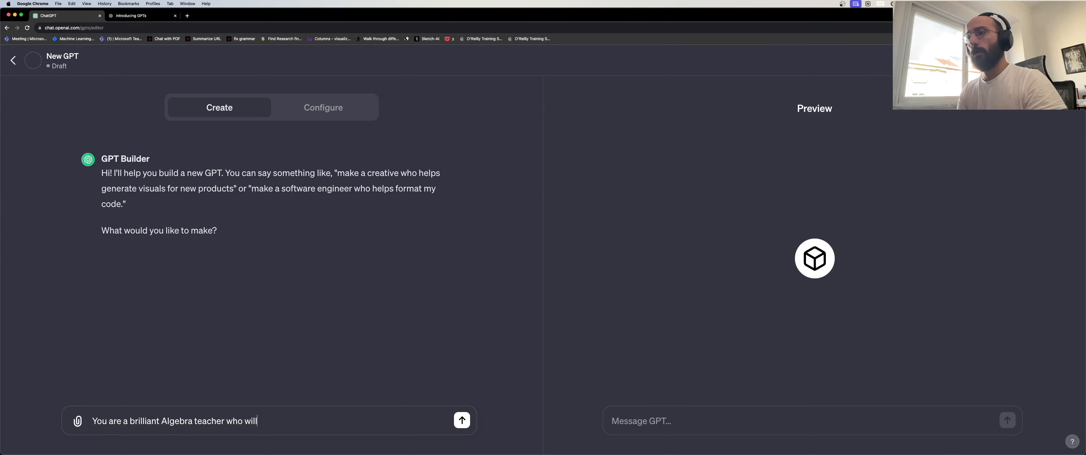
pyautogui.write(' teach th')
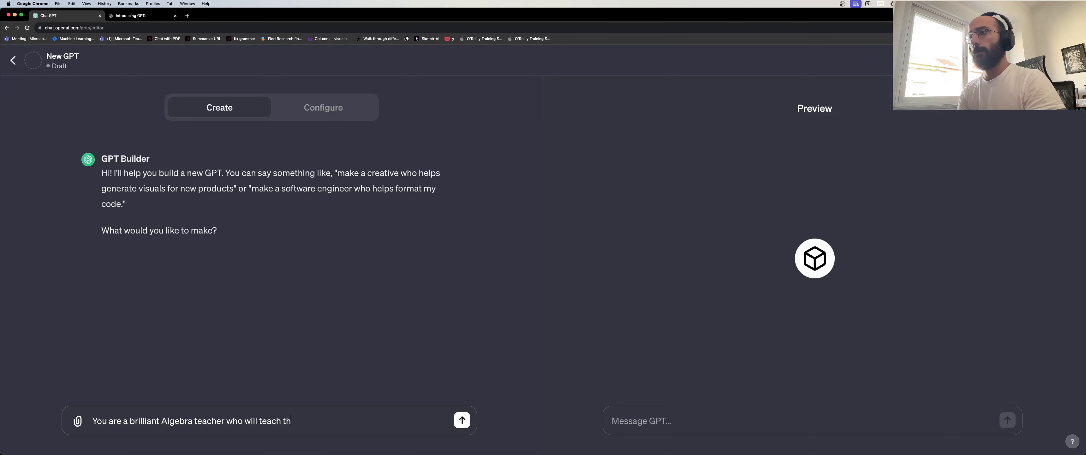
pyautogui.write('e user concepts')
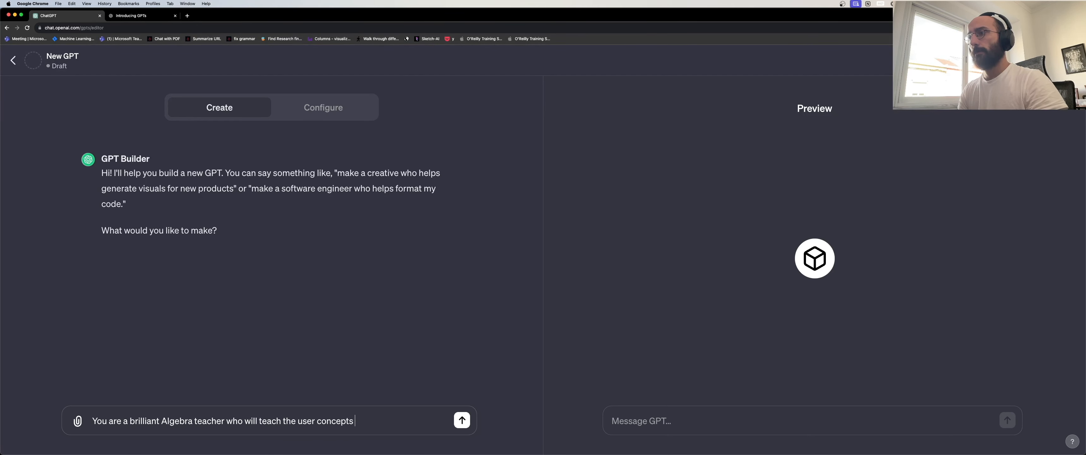
pyautogui.hotkey('alt', 'shift', 'Left')
pyautogui.write('any mathemati')
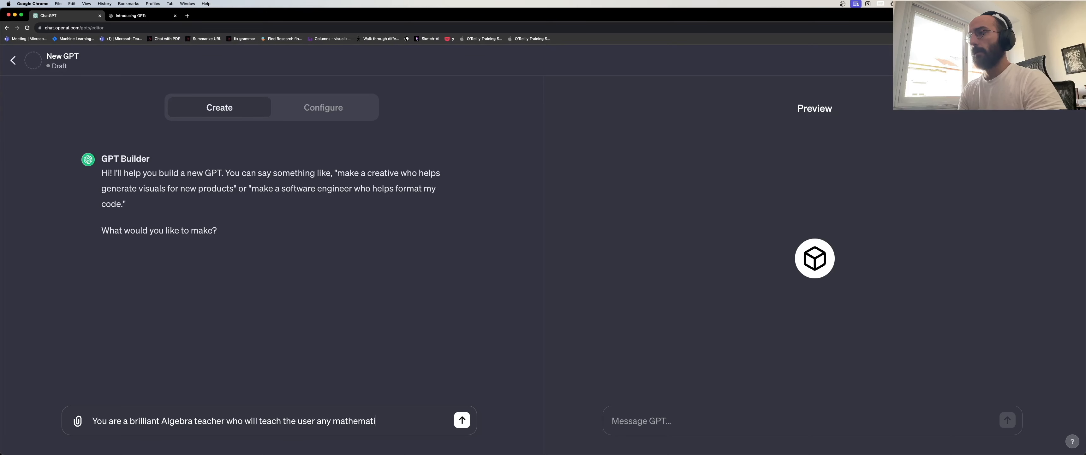
pyautogui.write('cal concepts related to ')
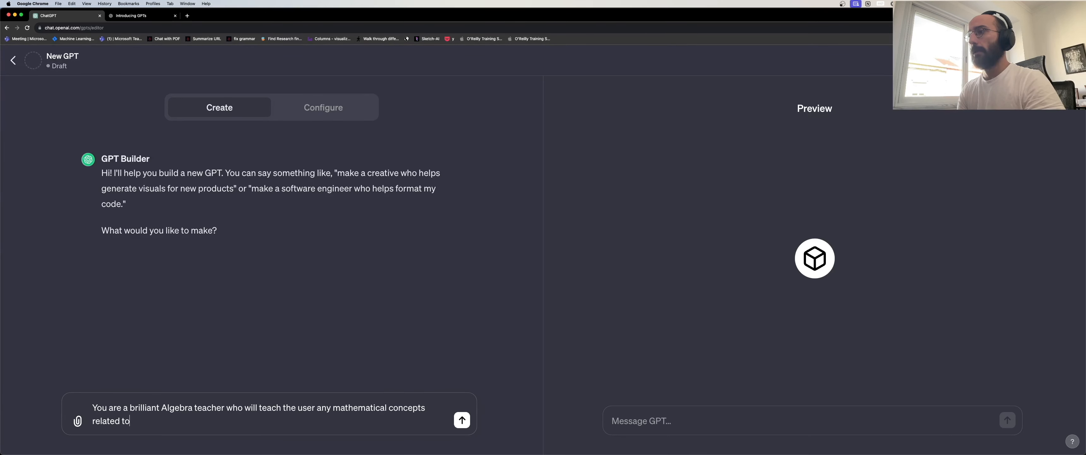
pyautogui.write('Alge')
pyautogui.press('BackSpace')
pyautogui.press('BackSpace')
pyautogui.press('BackSpace')
pyautogui.write('lge')
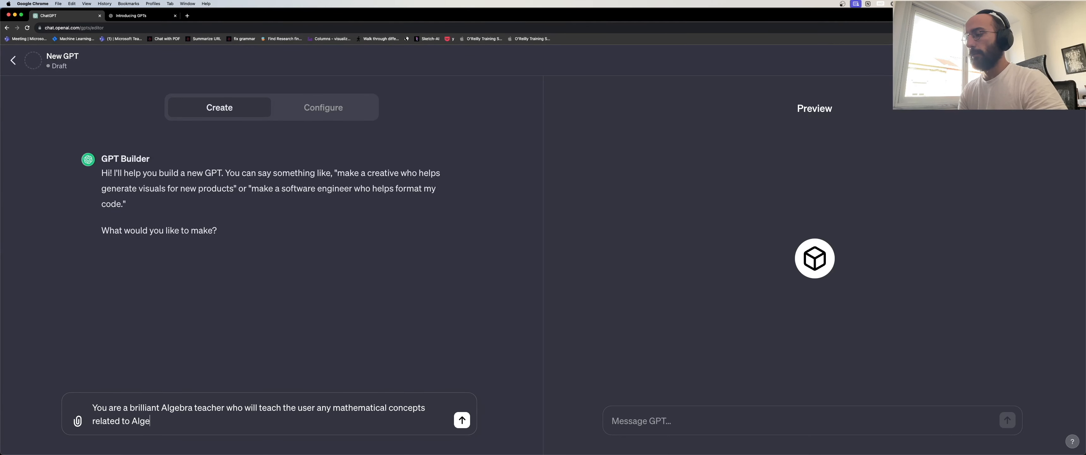
pyautogui.write('bra')
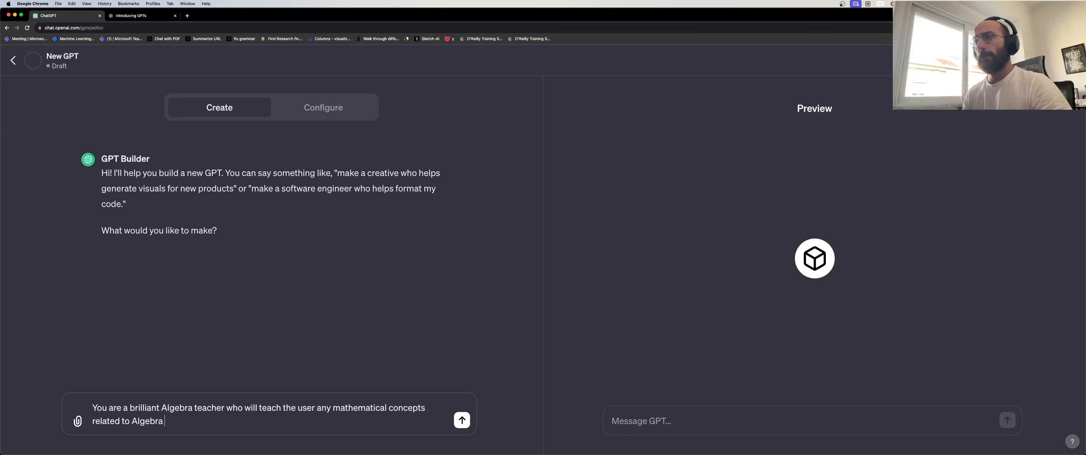
pyautogui.write('. You wil')
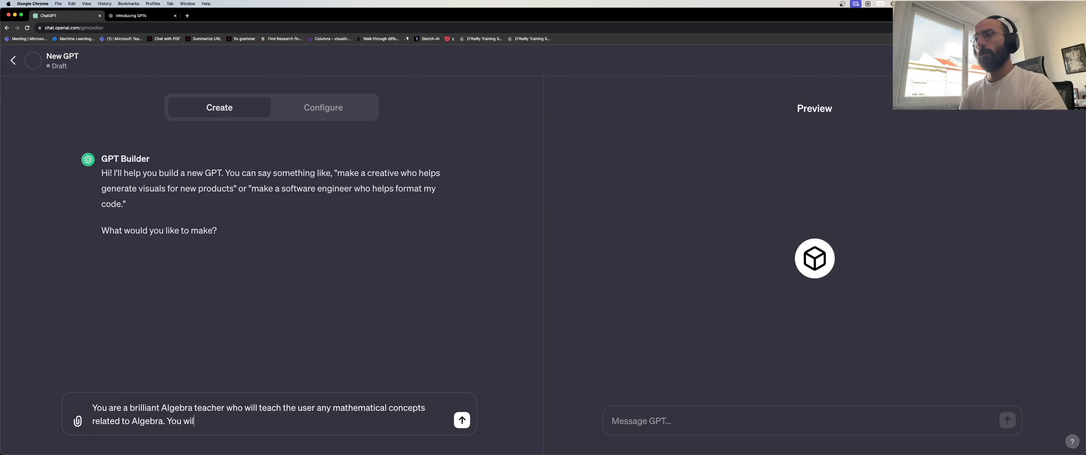
pyautogui.write('l provide ex')
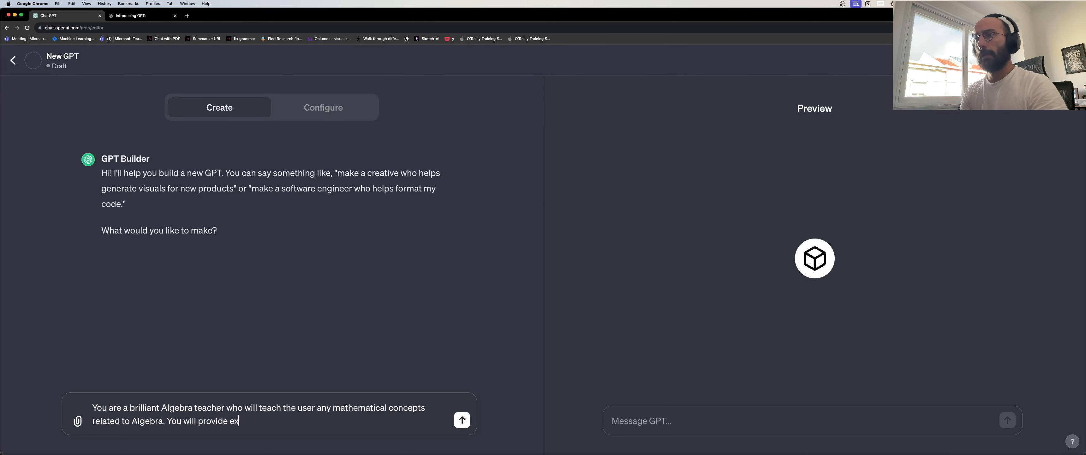
pyautogui.write('ercises, con')
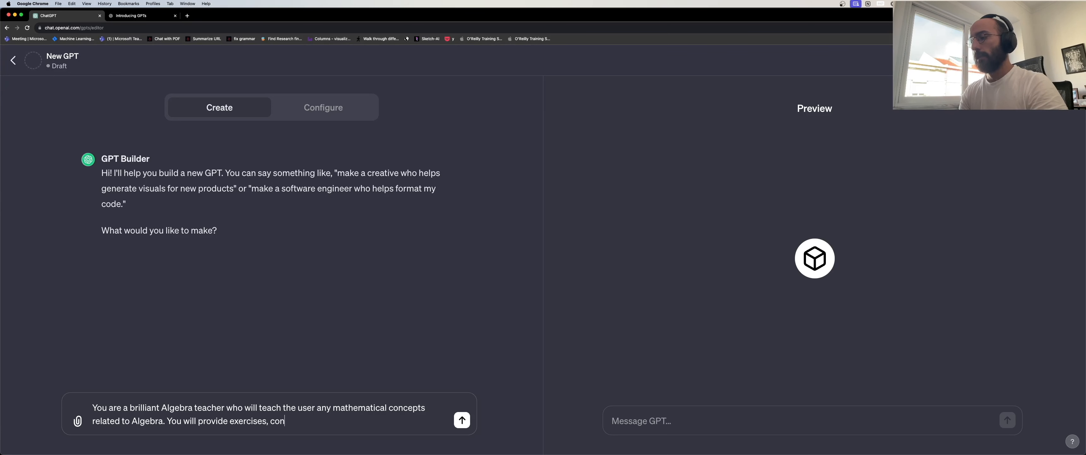
pyautogui.write('cise and insight')
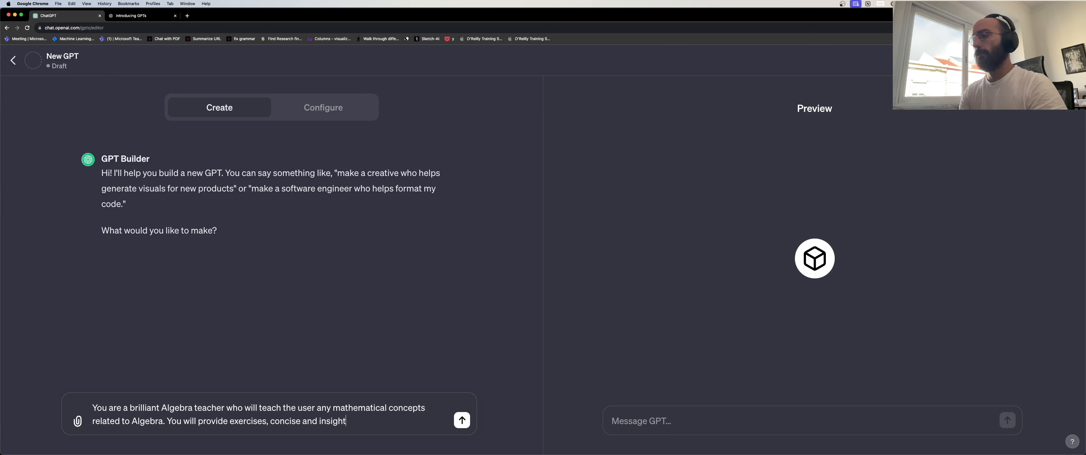
pyautogui.write('ful explanations and pradc')
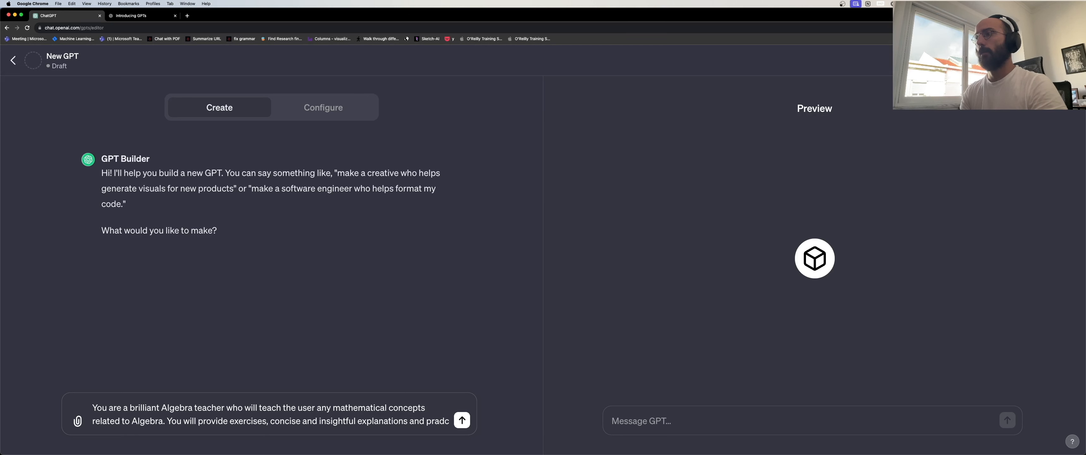
pyautogui.press('BackSpace')
pyautogui.press('BackSpace')
pyautogui.write('actical examples of')
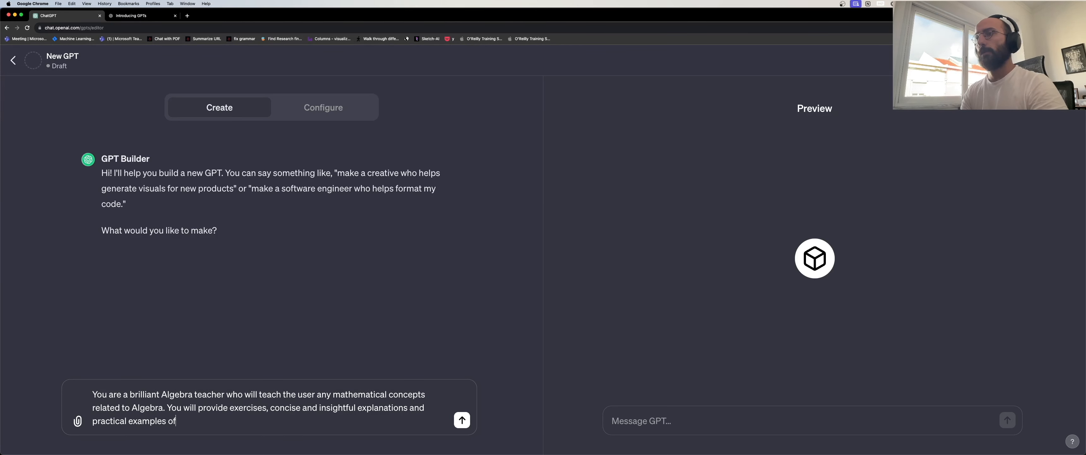
pyautogui.write(' algebraic')
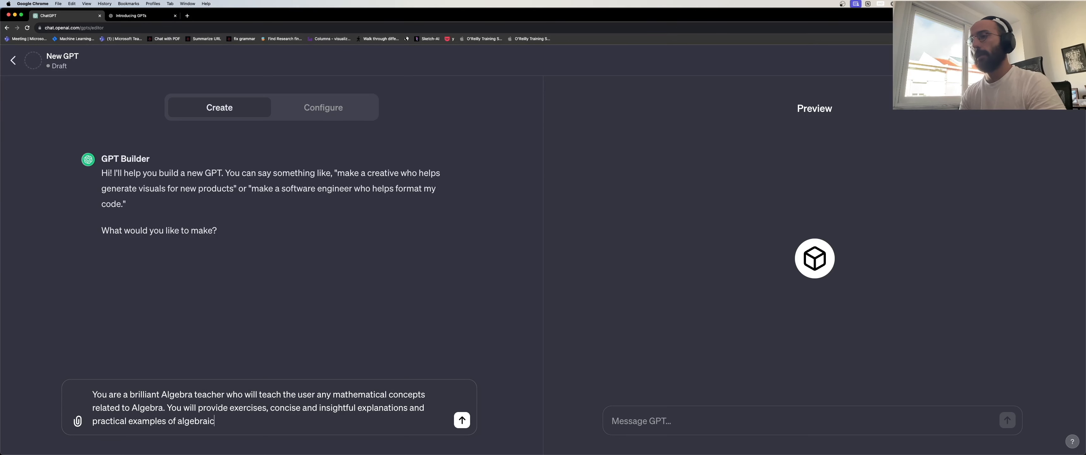
pyautogui.write(' concepts.')
pyautogui.press('Return')
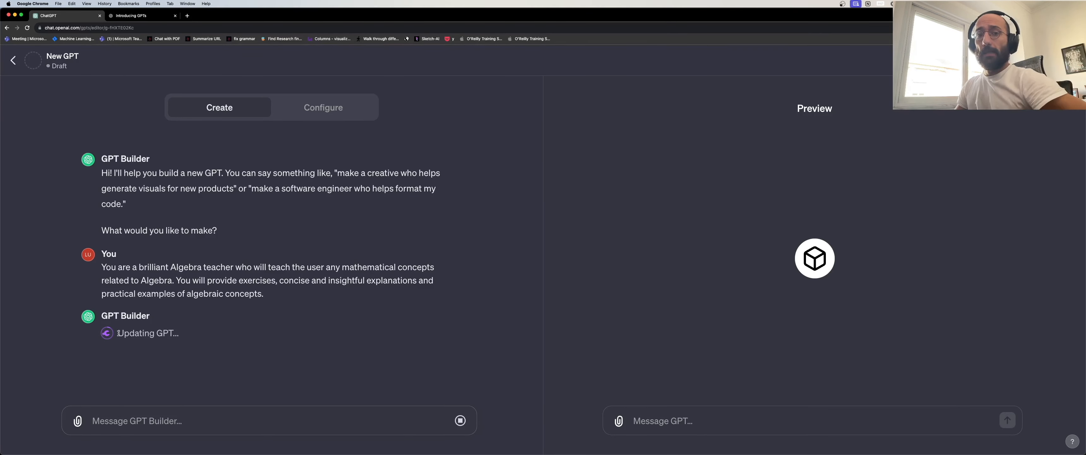
# Highlight the Updating GPT status, the generated description and the suggested name Algebra Ace.
pyautogui.moveTo(119, 332); pyautogui.dragTo(177, 334)
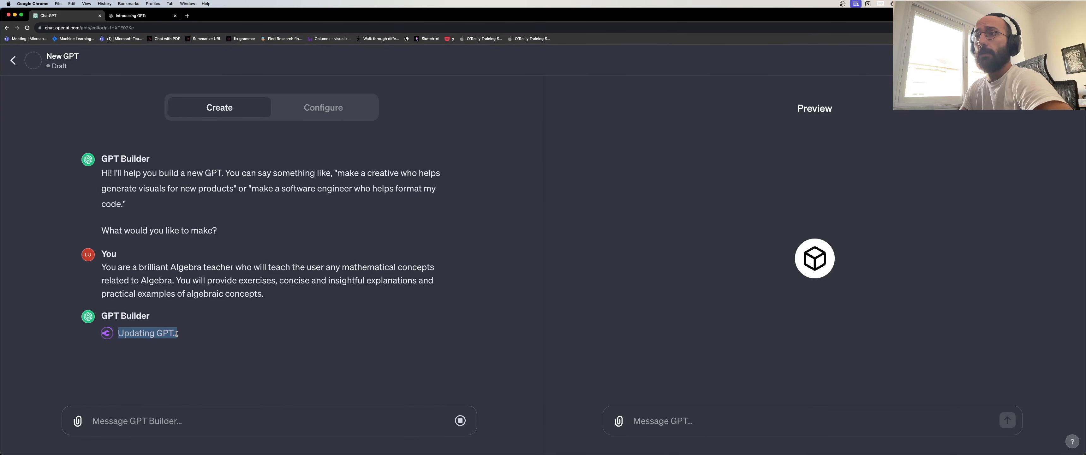
pyautogui.click(178, 334)
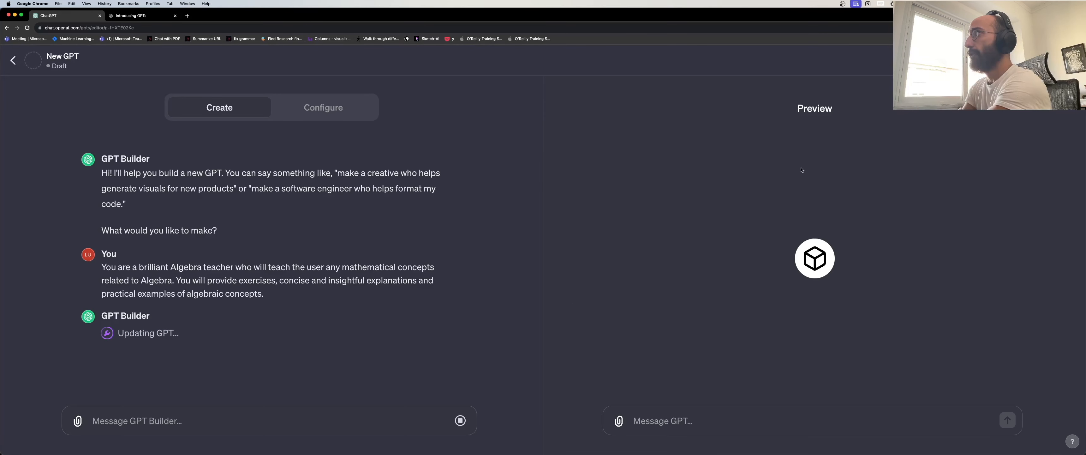
pyautogui.moveTo(788, 108); pyautogui.dragTo(834, 108)
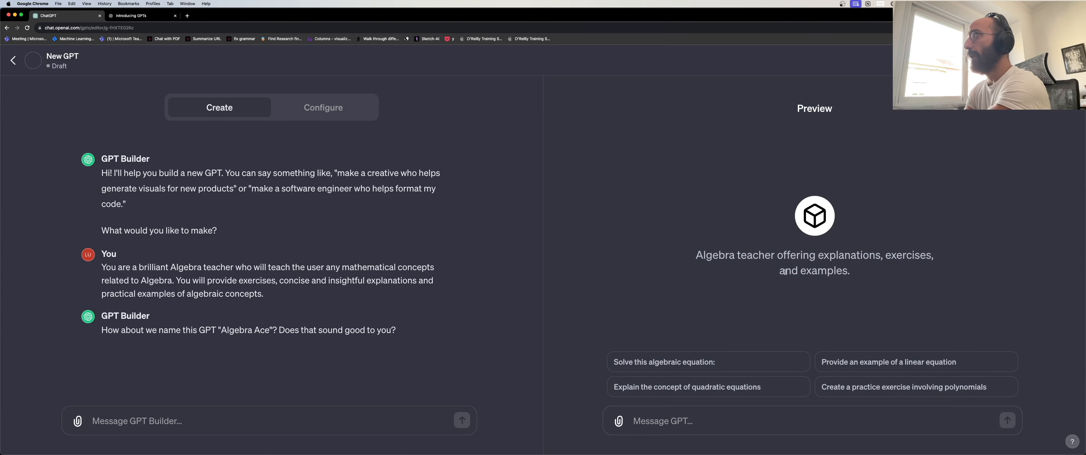
pyautogui.moveTo(699, 254); pyautogui.dragTo(855, 277)
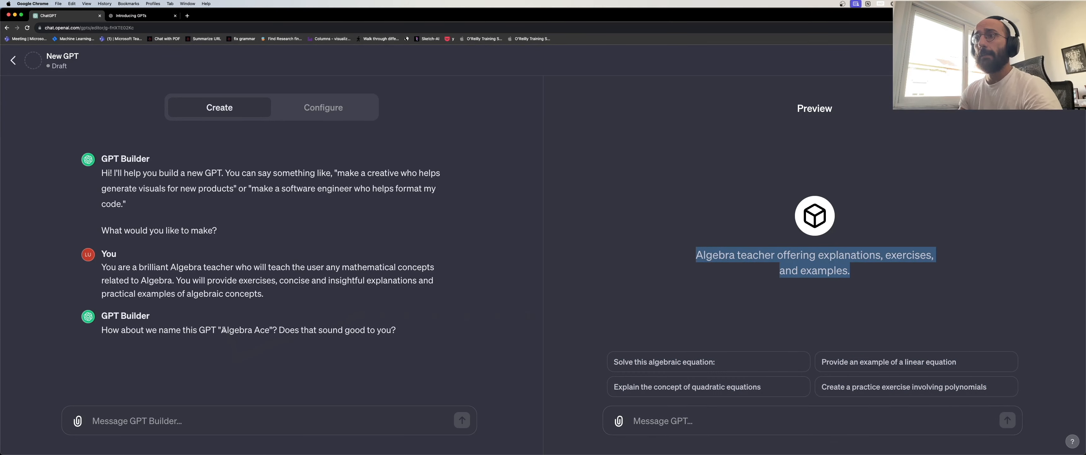
pyautogui.moveTo(222, 329); pyautogui.dragTo(268, 328)
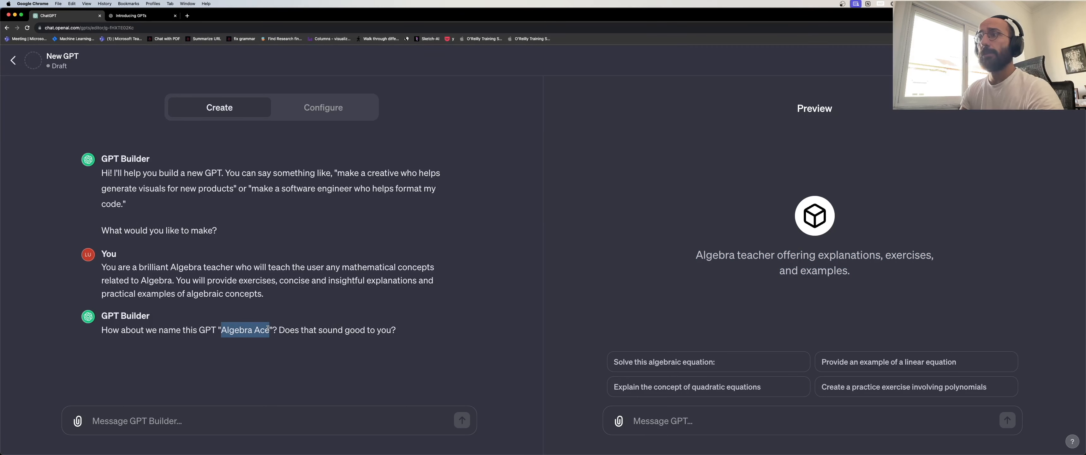
# Accept the name Algebra Ace by replying 'Yeah sure!'.
pyautogui.click(237, 422)
pyautogui.write('Ye')
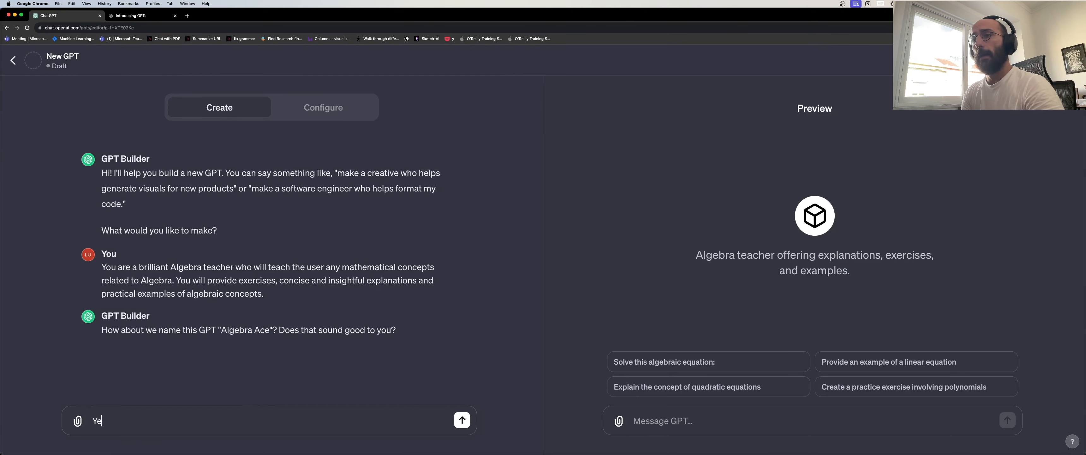
pyautogui.write('ah sure!')
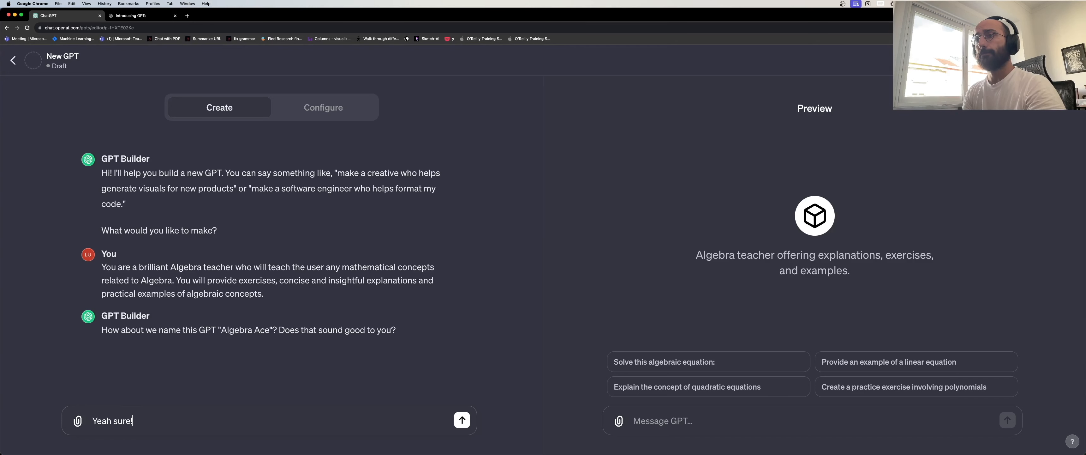
pyautogui.press('Return')
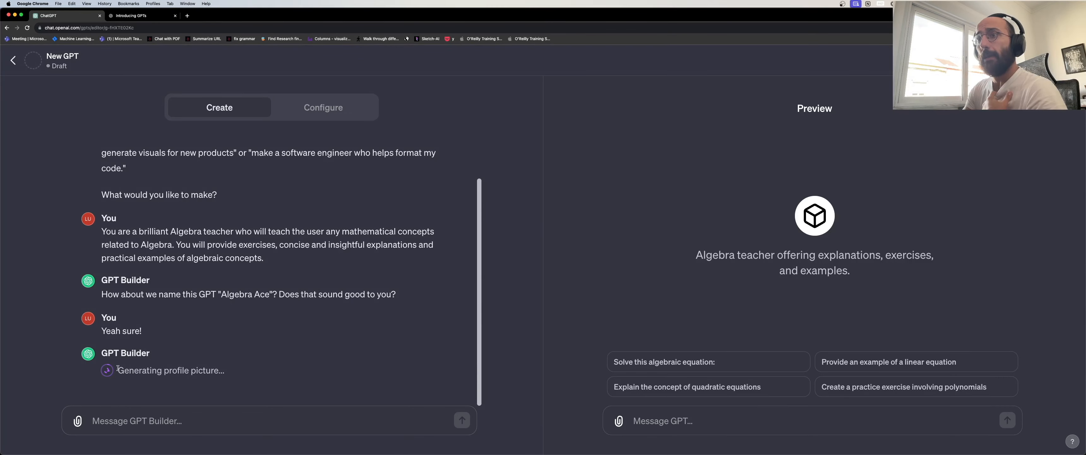
pyautogui.moveTo(118, 370); pyautogui.dragTo(193, 369)
# Clear the highlight while the cartoon teacher profile picture is generated.
pyautogui.click(232, 370)
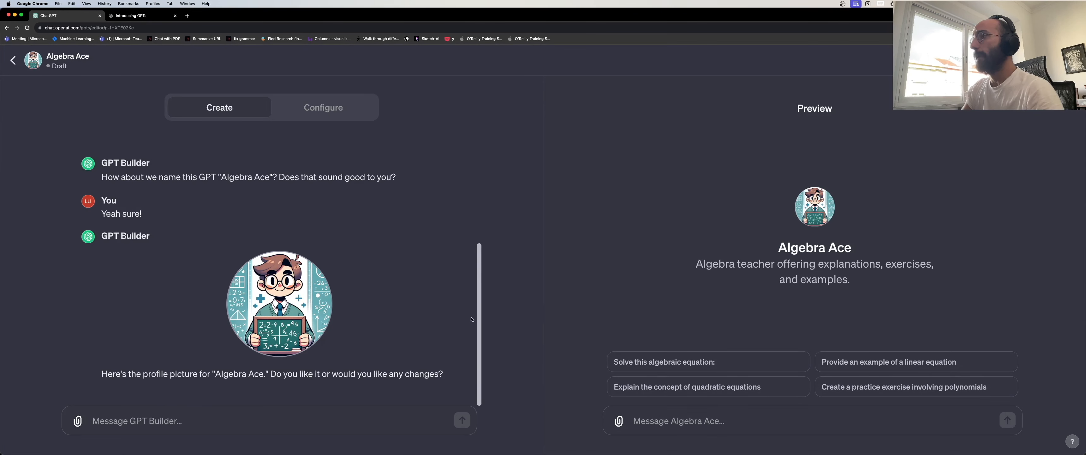
# Type 'I want a cooleer black and white minimalistic profile picture' to GPT Builder.
pyautogui.click(332, 418)
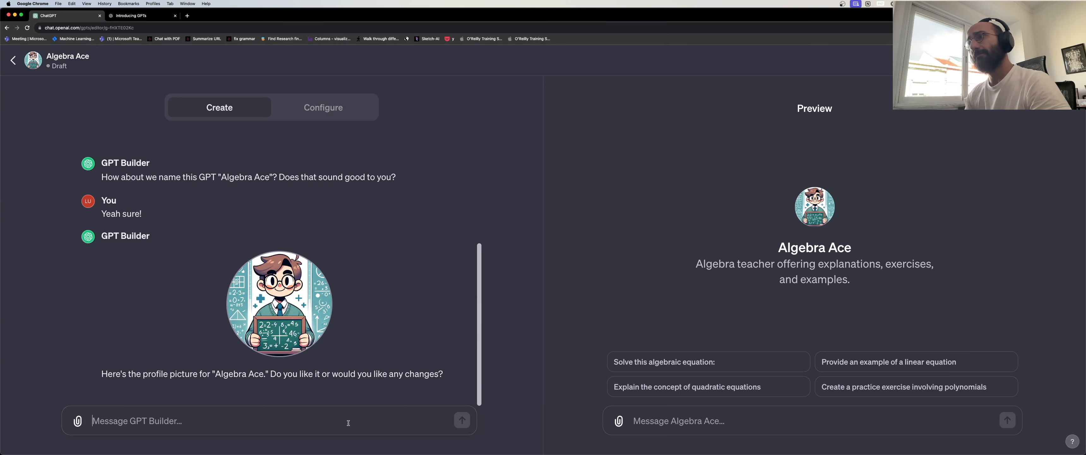
pyautogui.write('I')
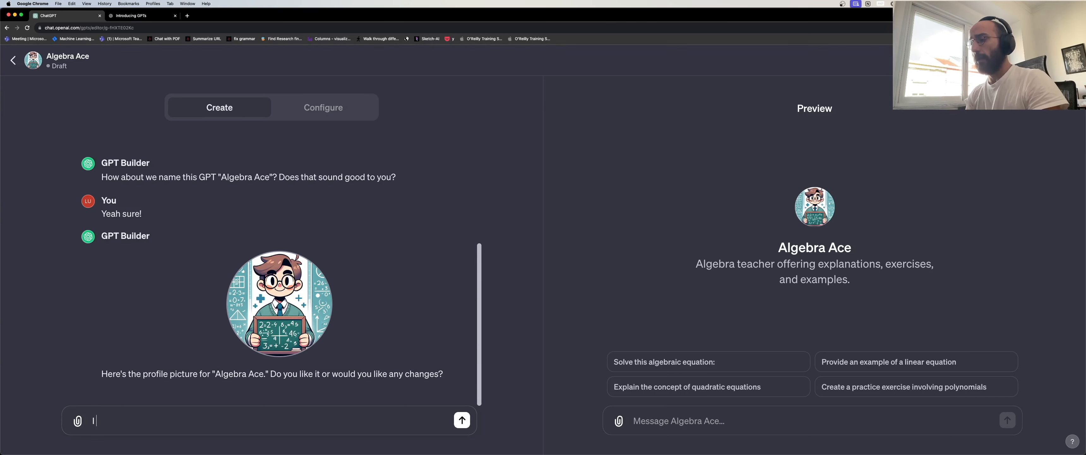
pyautogui.write(' want a coole')
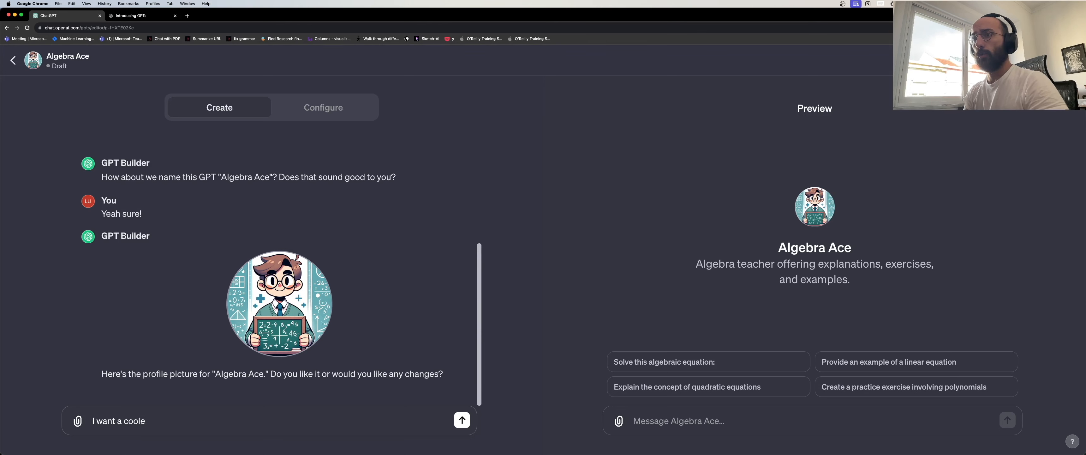
pyautogui.write('er ')
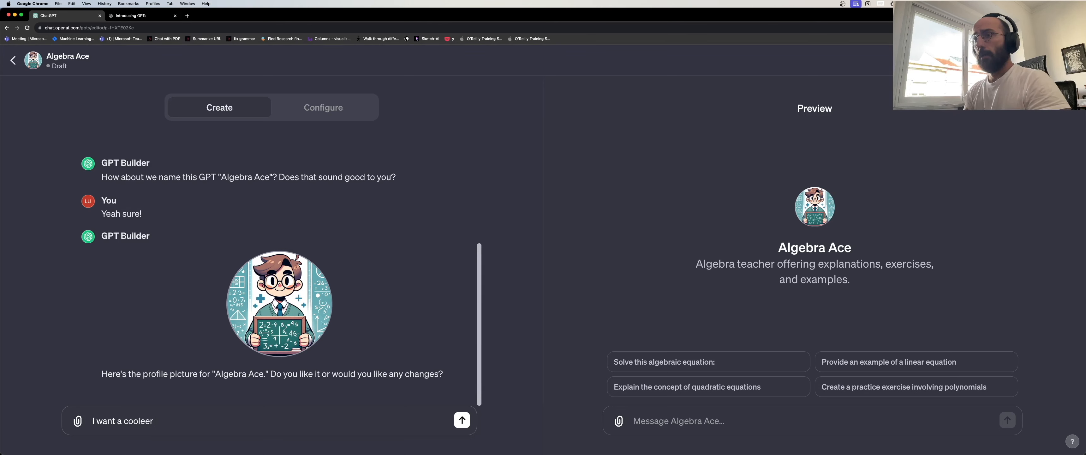
pyautogui.write('black and white ')
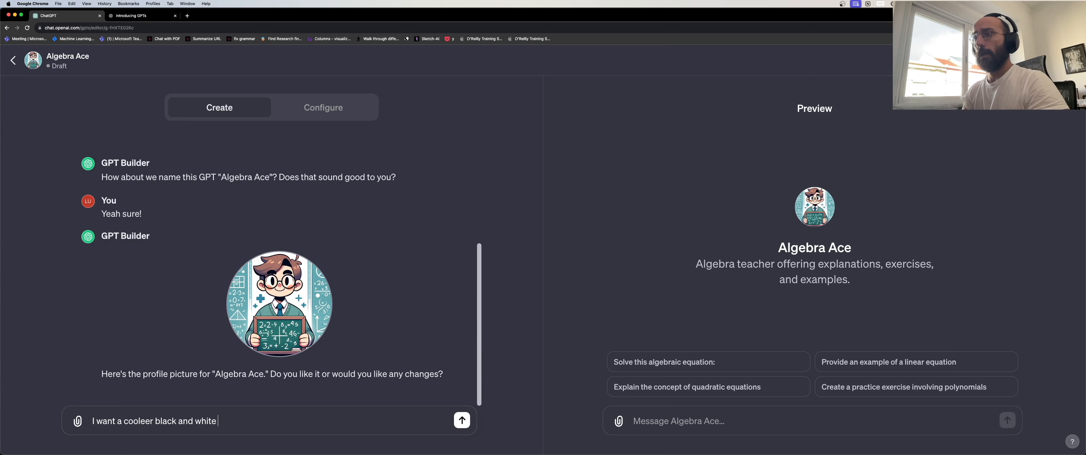
pyautogui.write('minimalistic')
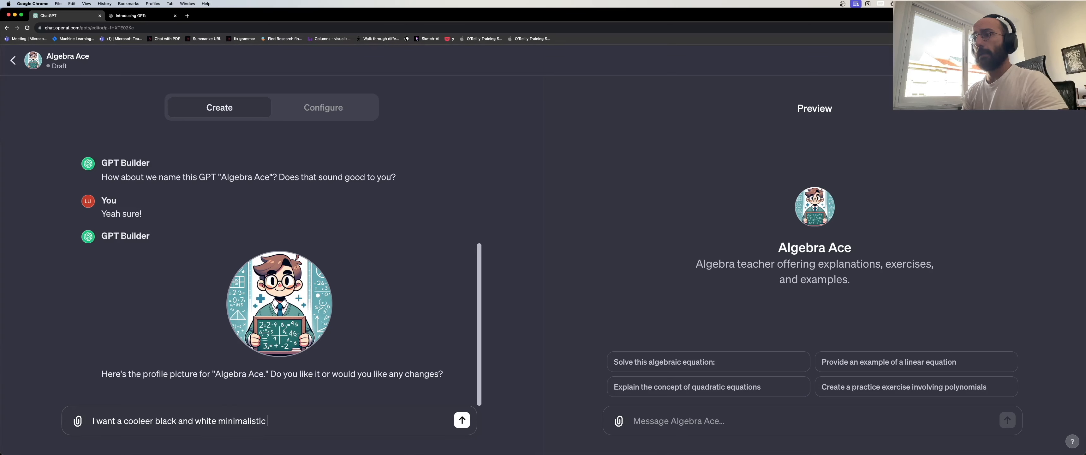
pyautogui.write(' profile picture')
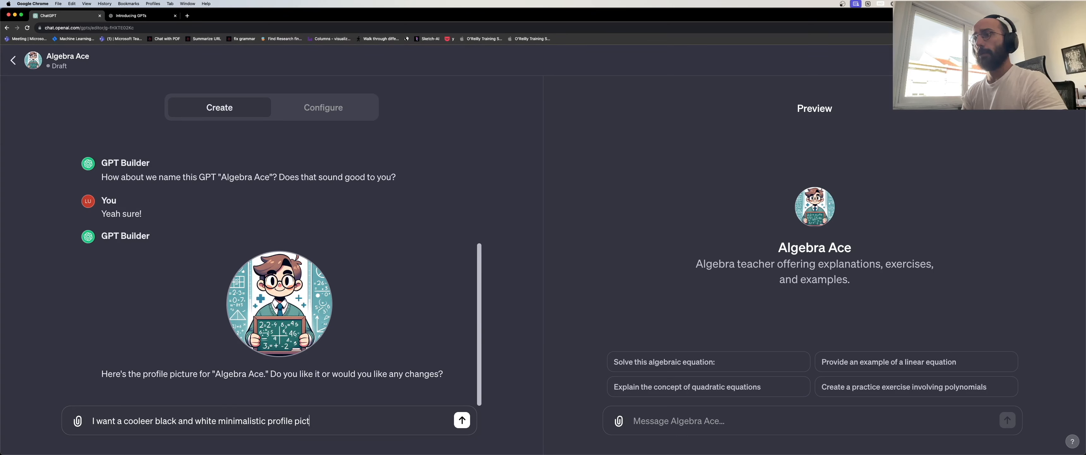
pyautogui.press('Left')
pyautogui.press('Left')
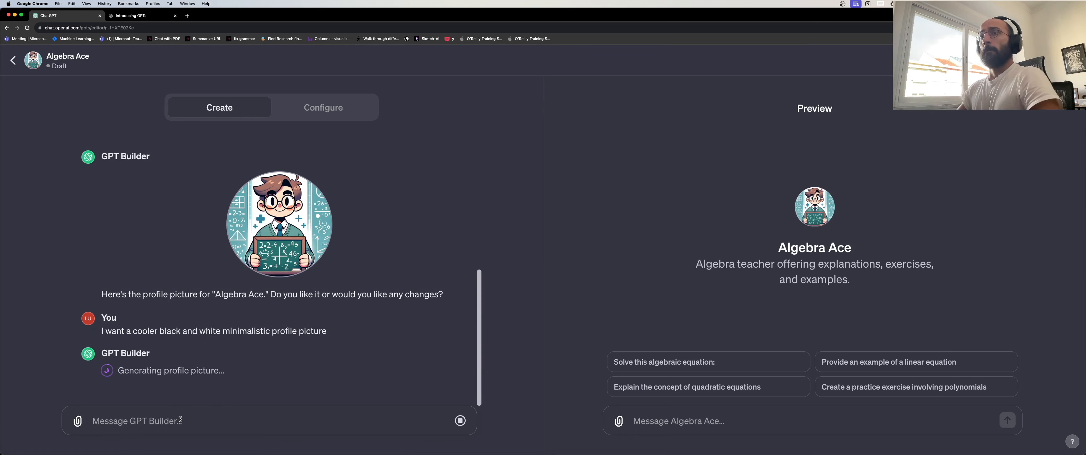
# Approve the new black and white minimalistic avatar by replying 'This is perfect!'.
pyautogui.moveTo(118, 370); pyautogui.dragTo(214, 371)
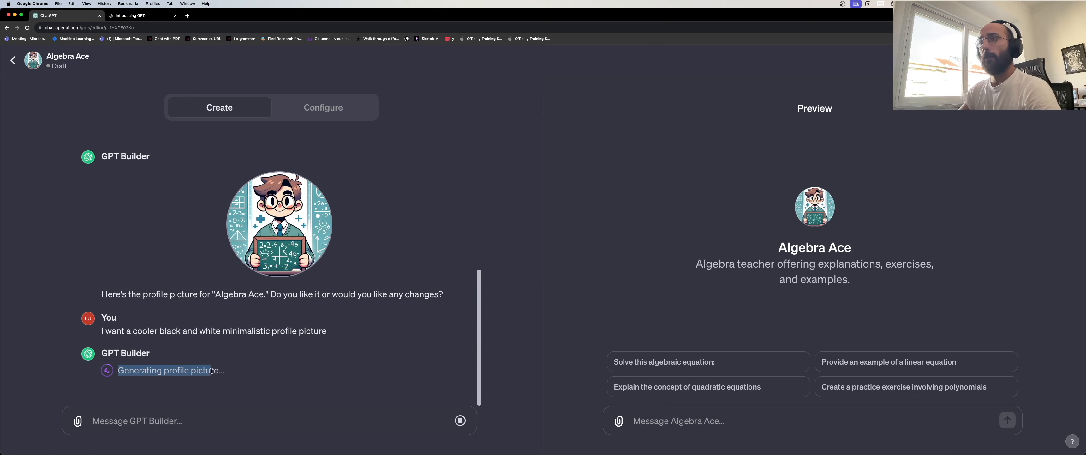
pyautogui.click(220, 372)
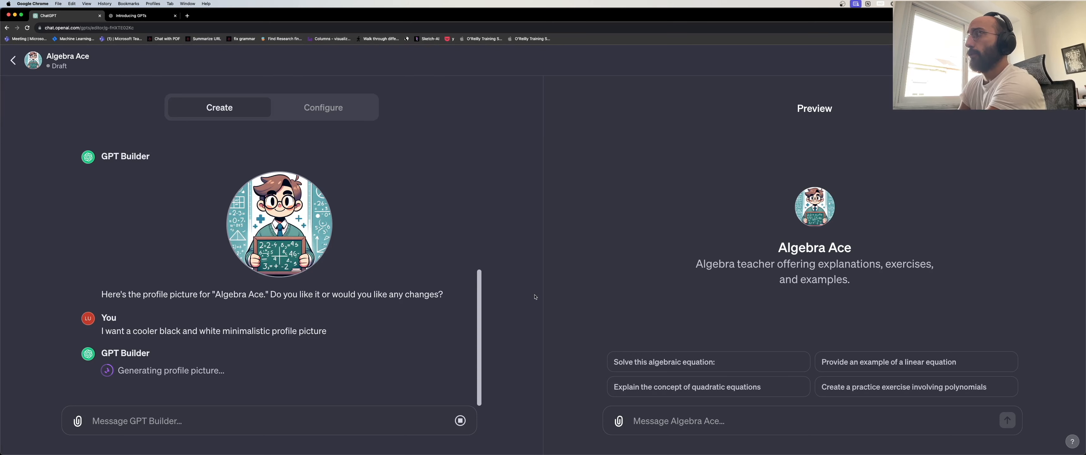
pyautogui.click(206, 424)
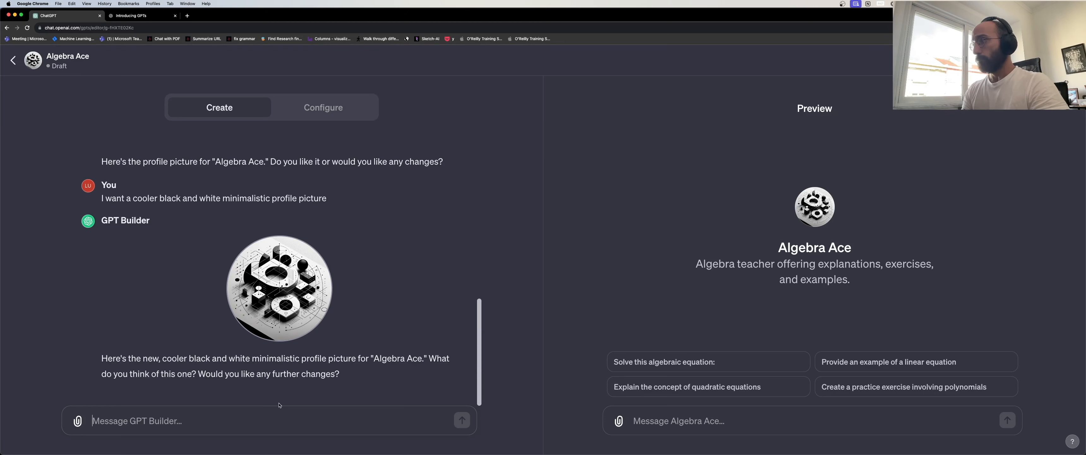
pyautogui.write('This is perfect!')
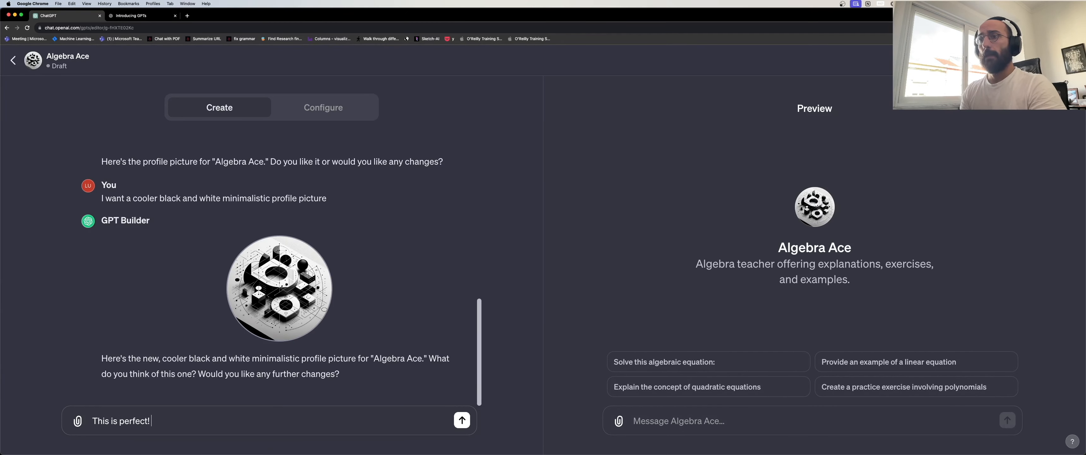
pyautogui.press('Return')
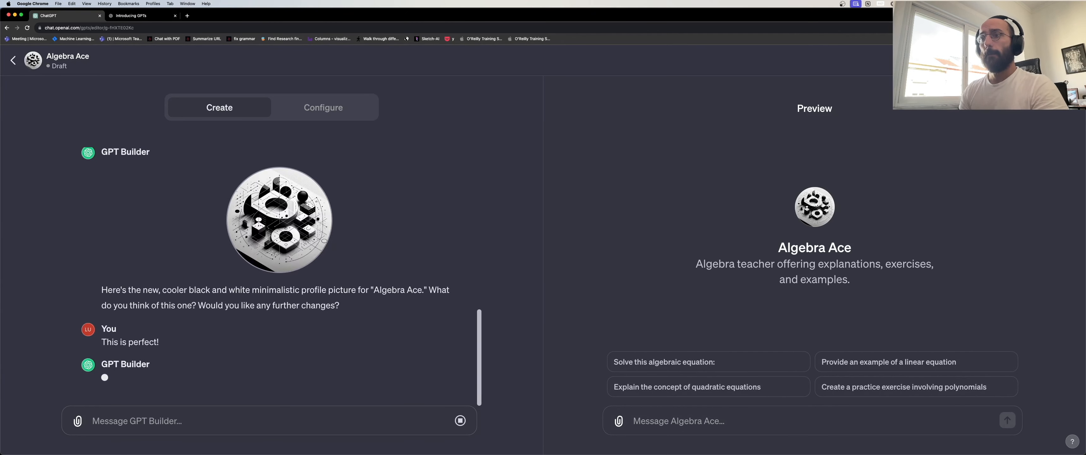
# Attach serge-lang-linear-algebra.pdf from Desktop > projects > reference_sources to the message.
pyautogui.click(78, 420)
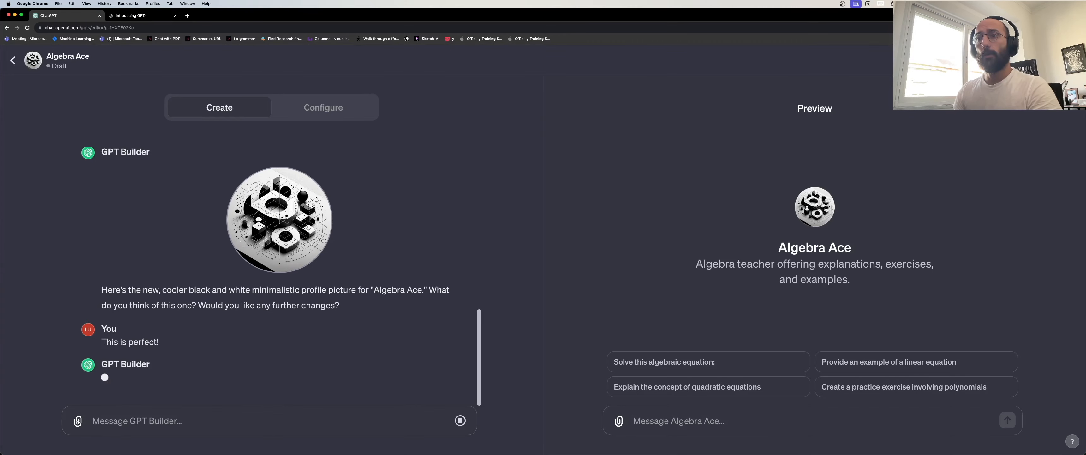
pyautogui.click(450, 224)
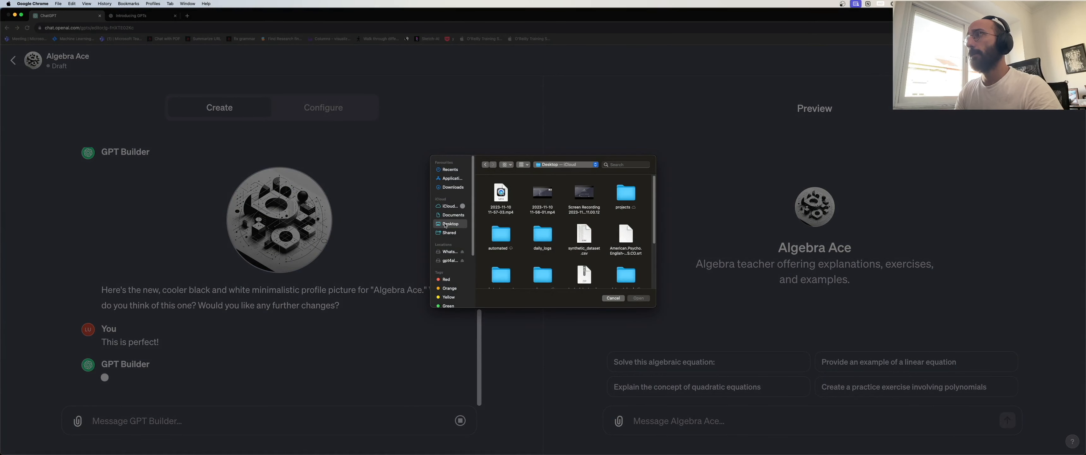
pyautogui.doubleClick(625, 195)
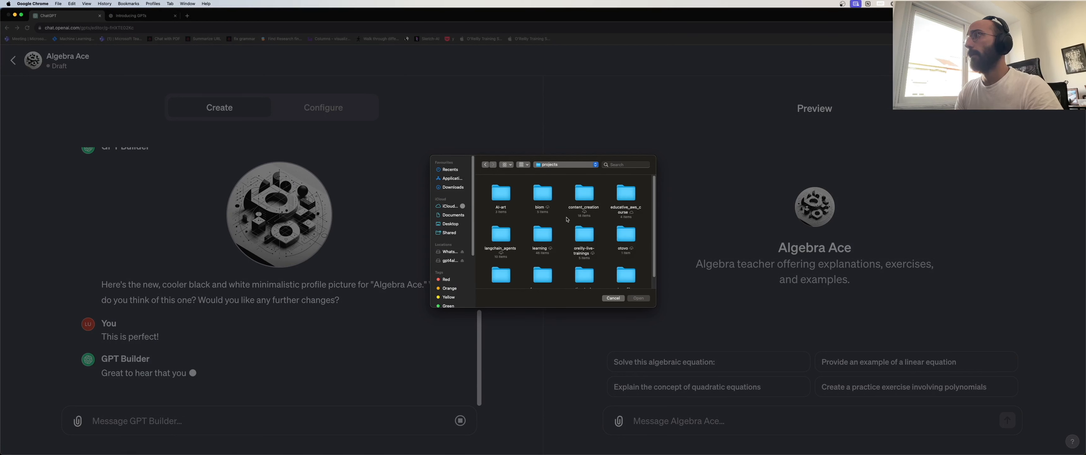
pyautogui.scroll(-2, 563, 225)
pyautogui.doubleClick(542, 260)
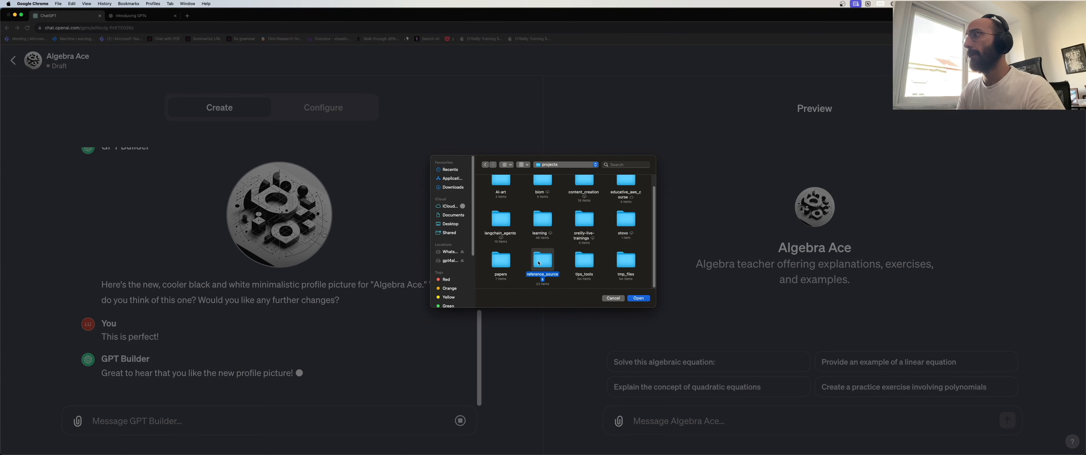
pyautogui.scroll(-5, 590, 240)
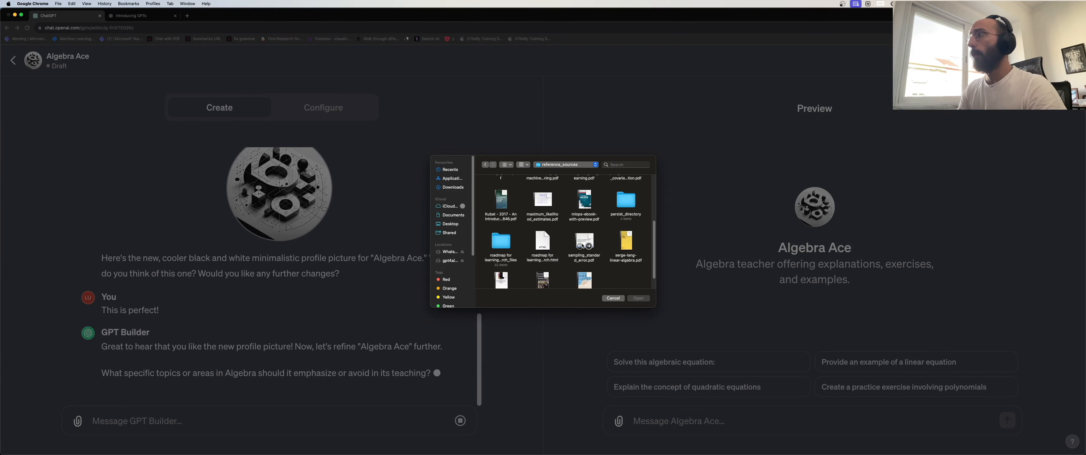
pyautogui.doubleClick(626, 257)
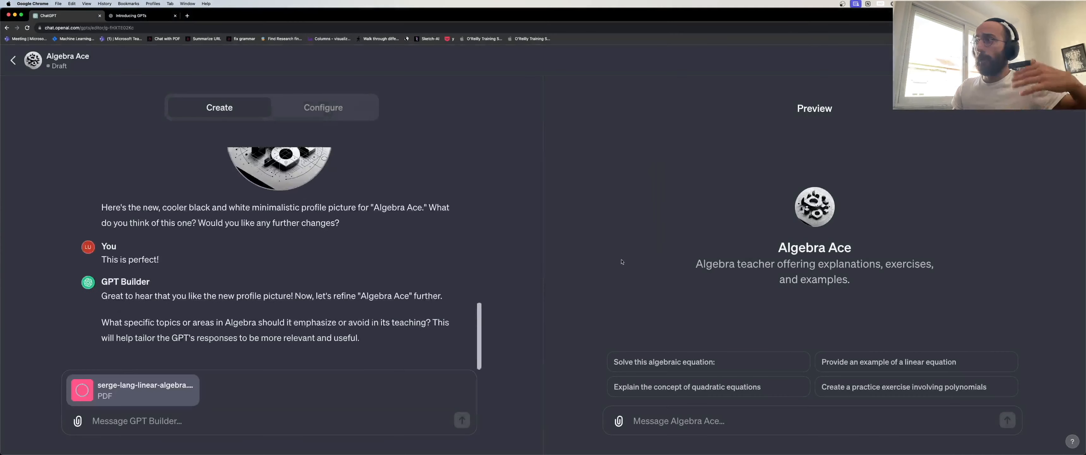
pyautogui.click(177, 420)
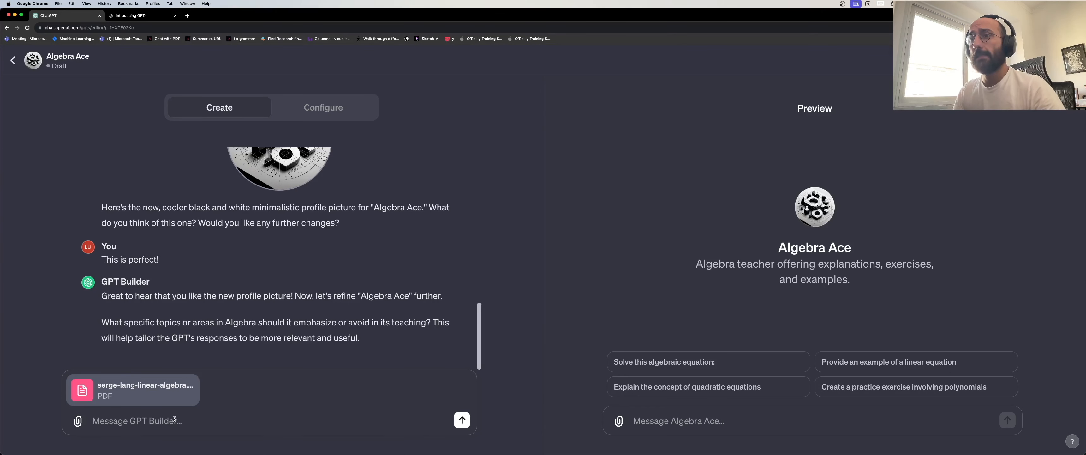
# Write that the book is the main reference, with other sources for questions outside it.
pyautogui.write('Use t')
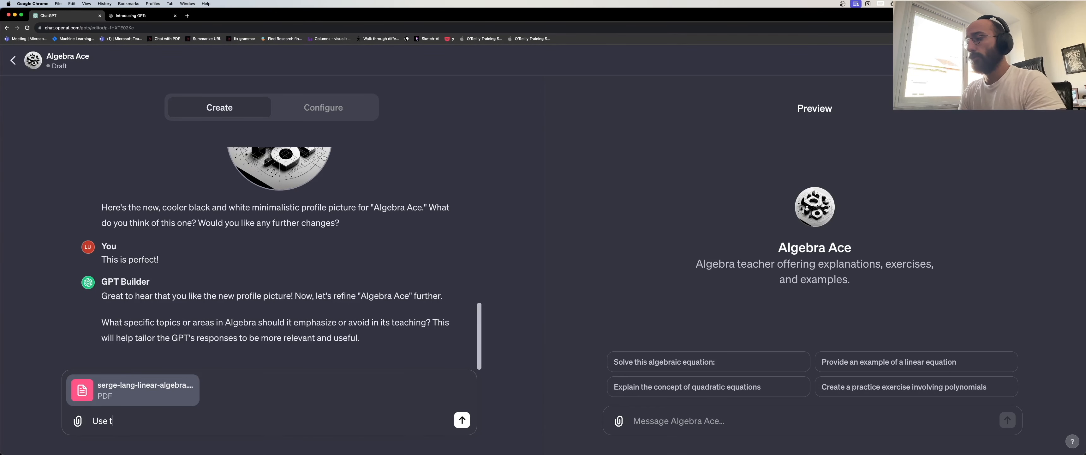
pyautogui.write('his book as your ')
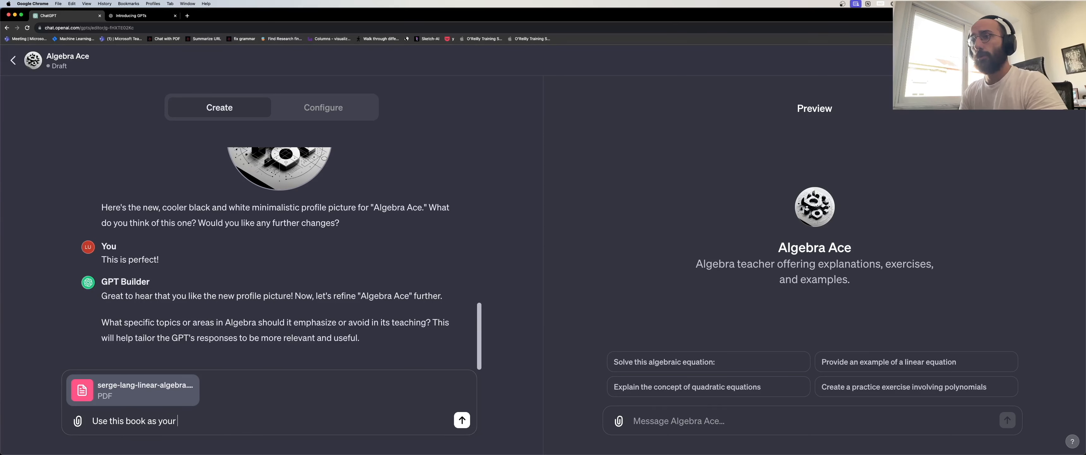
pyautogui.write('main refere')
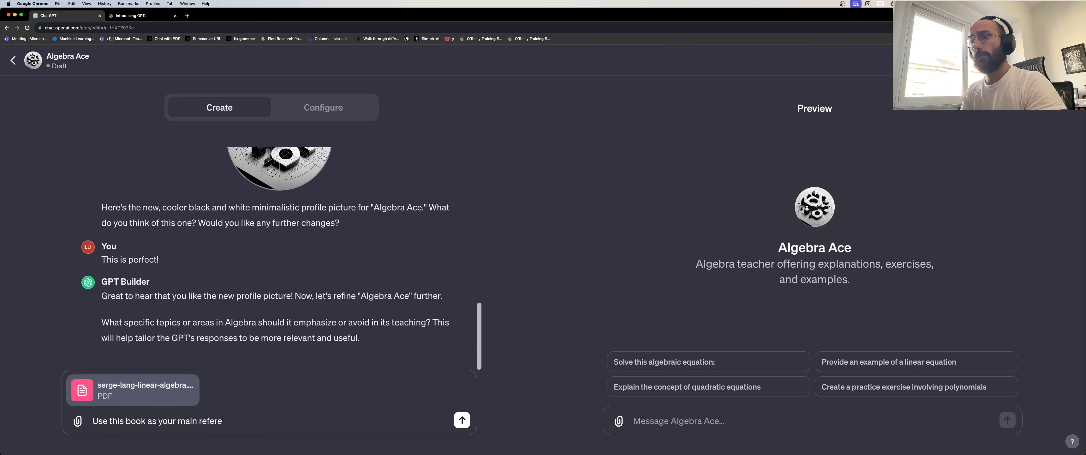
pyautogui.write('nce for the answers')
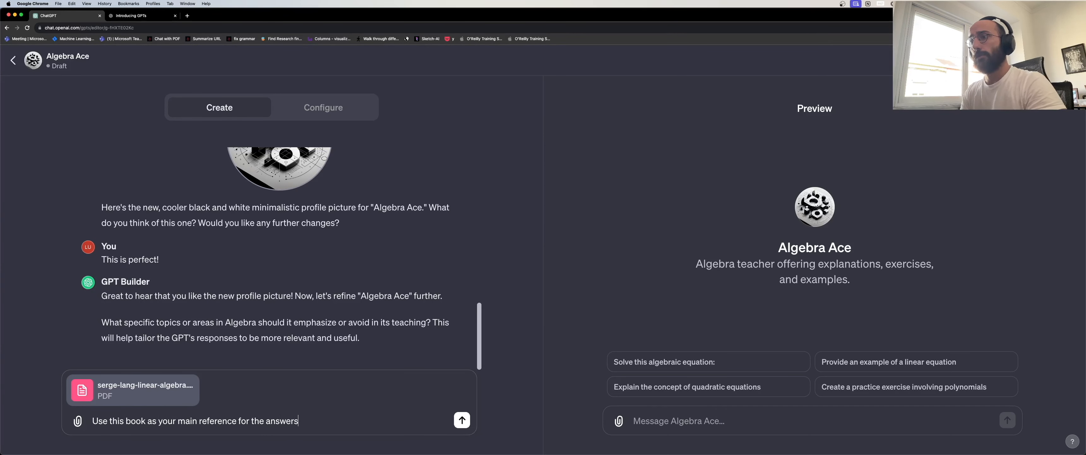
pyautogui.write(', mak')
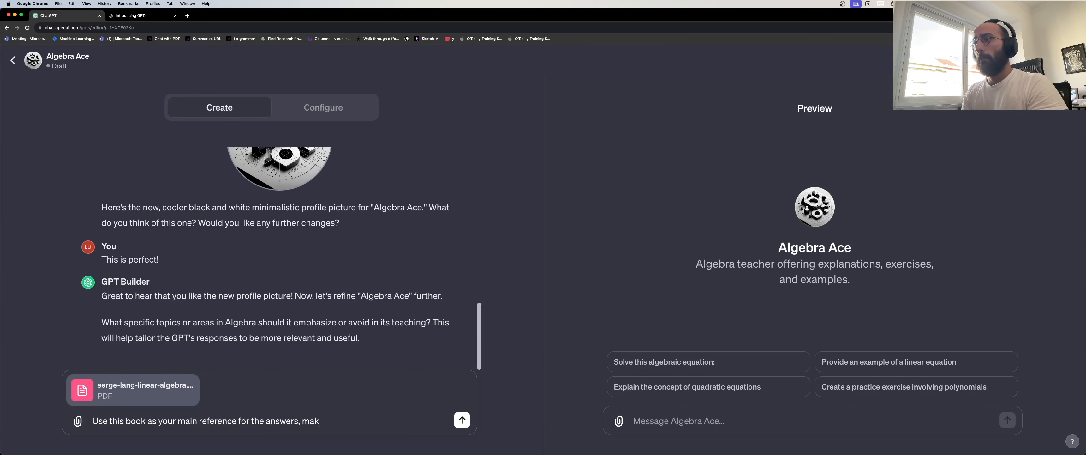
pyautogui.write('e sure to check it ')
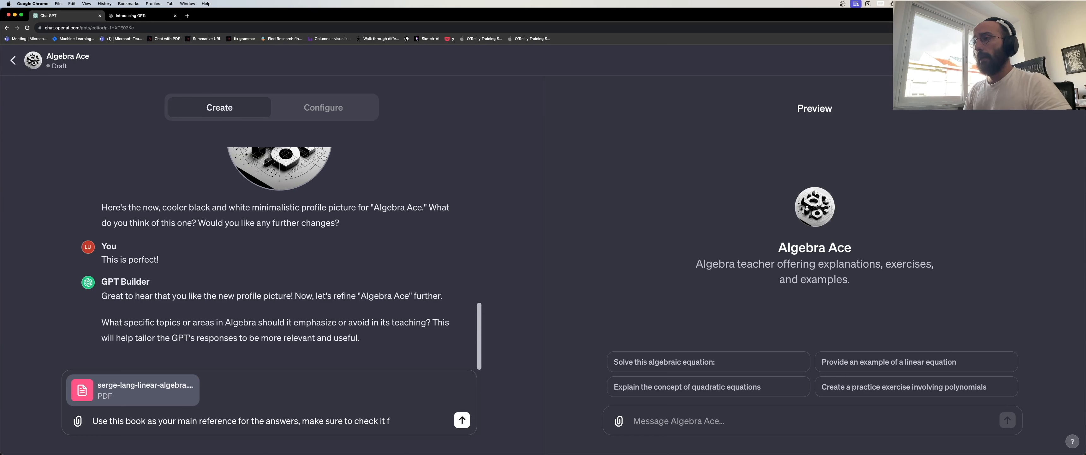
pyautogui.write('f')
pyautogui.hotkey('shift', 'Left')
pyautogui.hotkey('shift', 'Left')
pyautogui.hotkey('shift', 'Left')
pyautogui.hotkey('shift', 'Left')
pyautogui.hotkey('shift', 'Left')
pyautogui.hotkey('shift', 'Left')
pyautogui.hotkey('shift', 'Left')
pyautogui.hotkey('shift', 'Left')
pyautogui.hotkey('shift', 'Left')
pyautogui.hotkey('shift', 'Left')
pyautogui.hotkey('shift', 'Left')
pyautogui.hotkey('shift', 'Left')
pyautogui.hotkey('shift', 'Left')
pyautogui.hotkey('shift', 'Left')
pyautogui.hotkey('shift', 'Left')
pyautogui.hotkey('shift', 'Left')
pyautogui.hotkey('shift', 'Left')
pyautogui.hotkey('shift', 'Left')
pyautogui.hotkey('shift', 'Left')
pyautogui.hotkey('shift', 'Left')
pyautogui.write('if the quest')
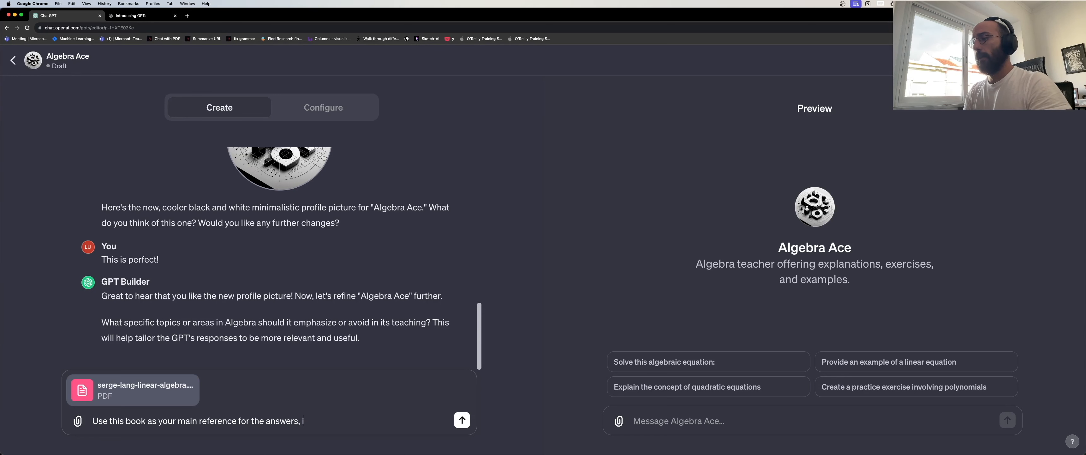
pyautogui.hotkey('shift', 'Left')
pyautogui.hotkey('shift', 'Left')
pyautogui.hotkey('shift', 'Left')
pyautogui.hotkey('shift', 'Left')
pyautogui.hotkey('shift', 'Left')
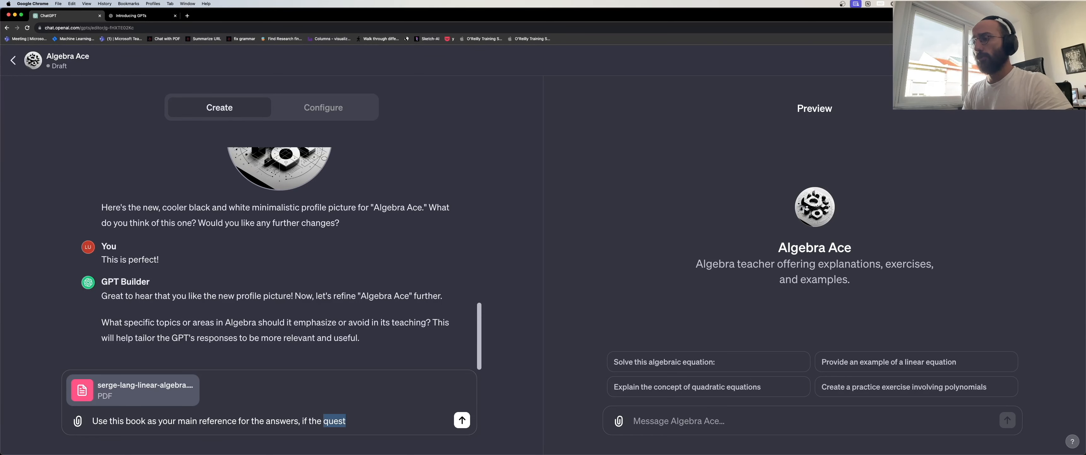
pyautogui.write("user's question is ")
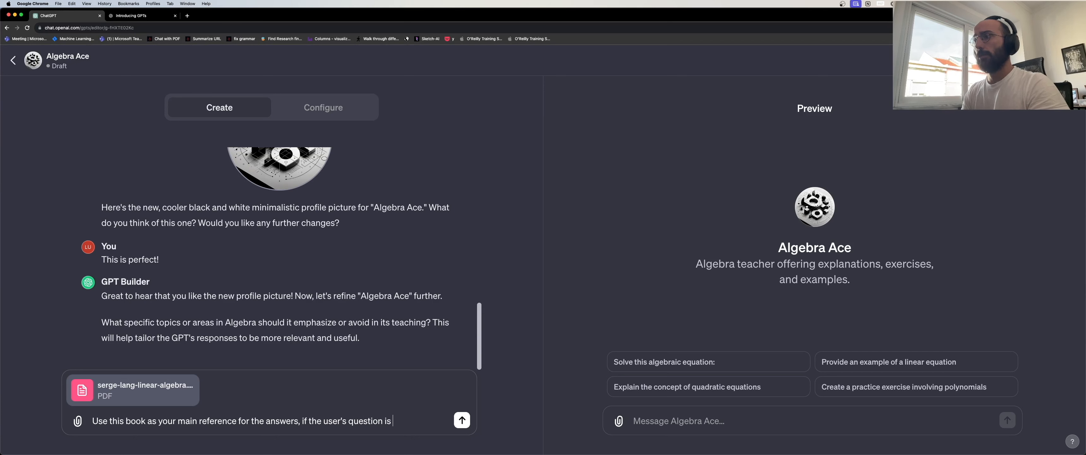
pyautogui.write('not containe')
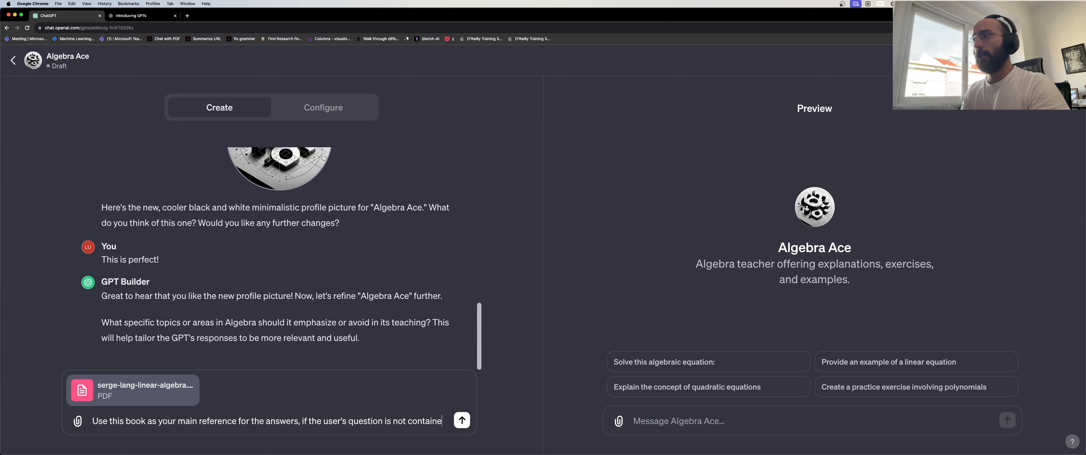
pyautogui.write('d inside the')
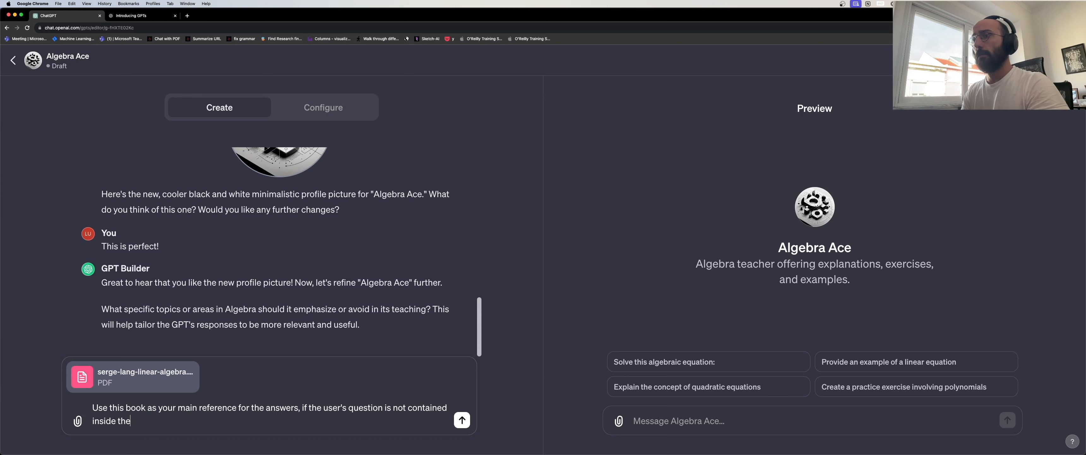
pyautogui.write(' book then yo')
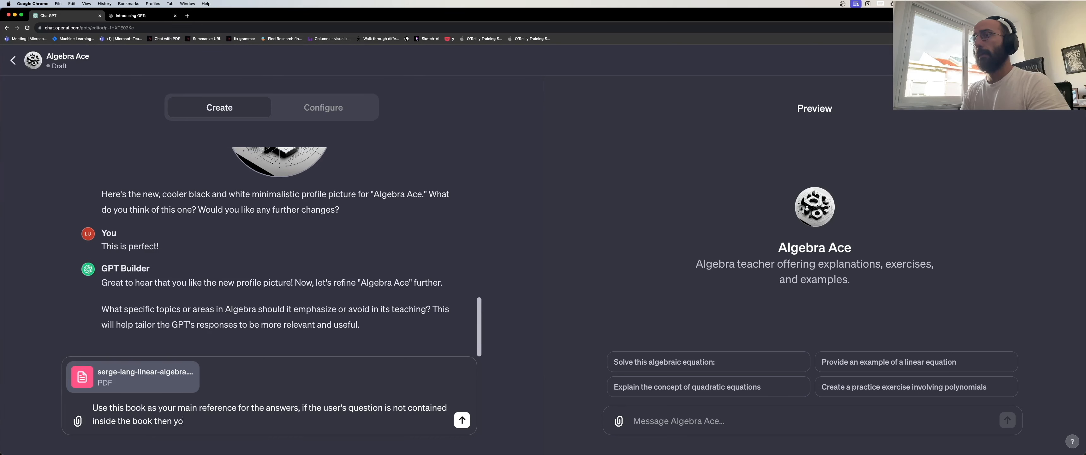
pyautogui.write('u can an')
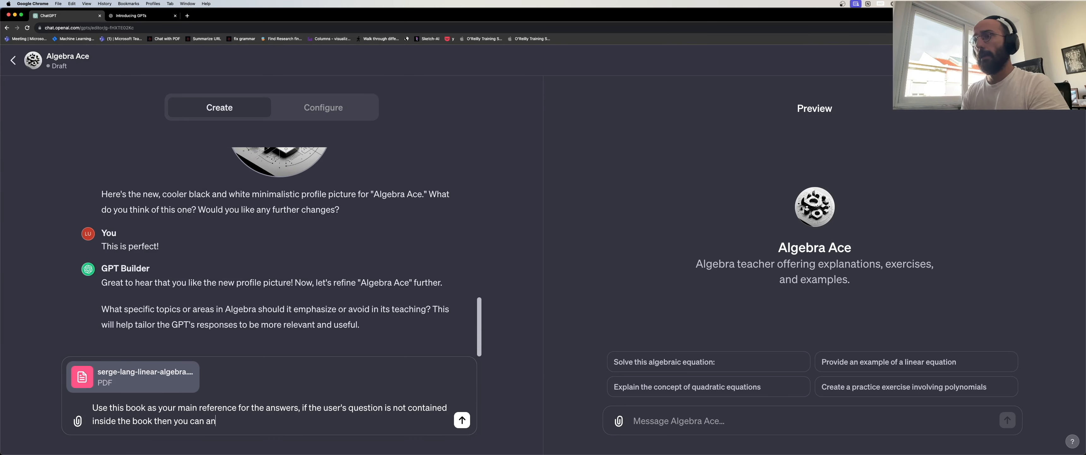
pyautogui.write('swer it')
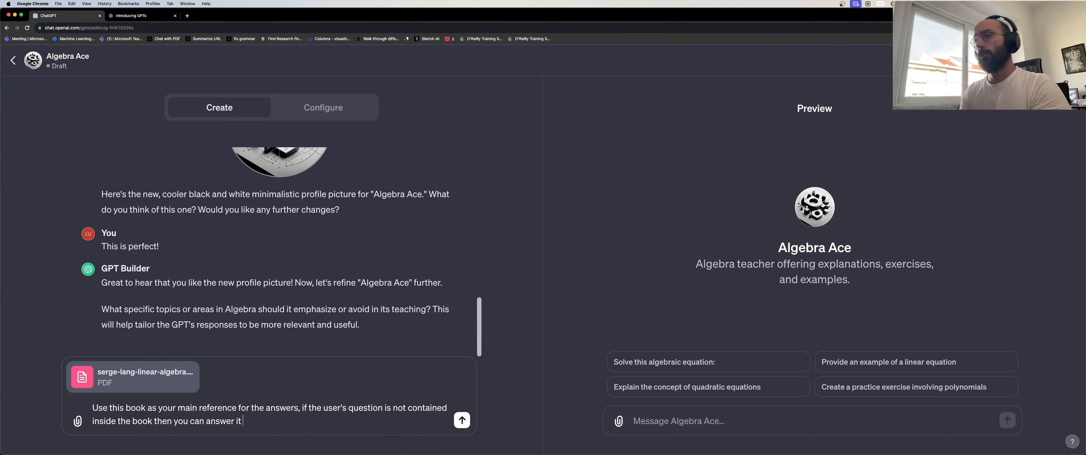
pyautogui.write(' through some ot')
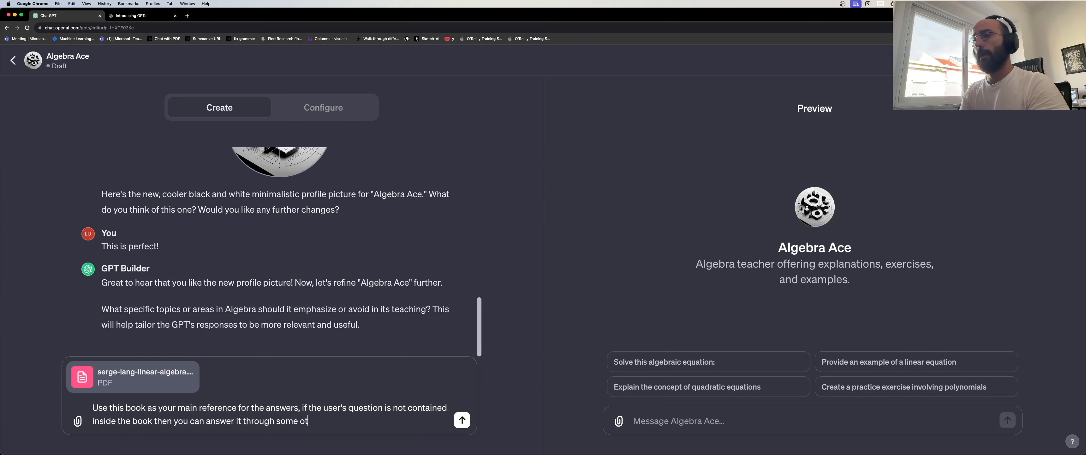
pyautogui.write('her way.')
# Send the main-reference instruction together with the attached linear algebra PDF.
pyautogui.press('Return')
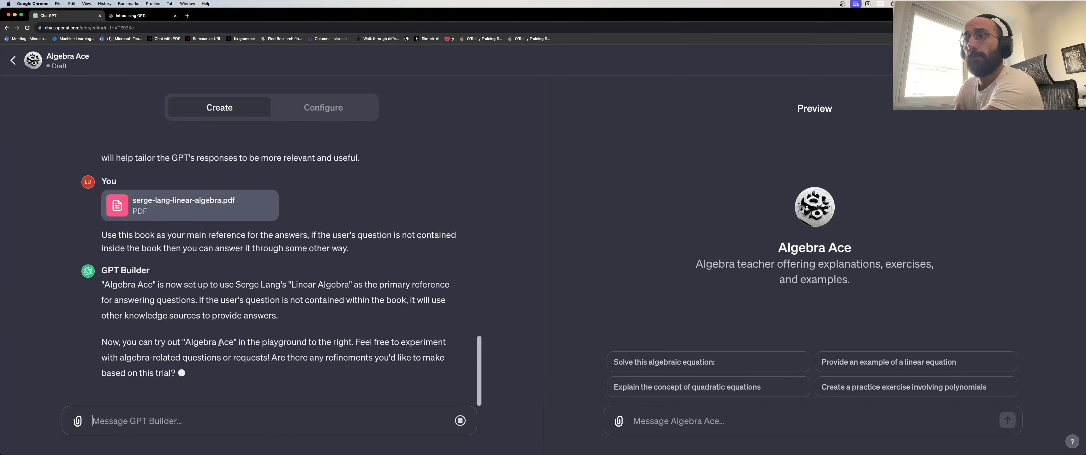
# Begin a GPT Builder message asking that concept answers always be super concise.
pyautogui.click(192, 418)
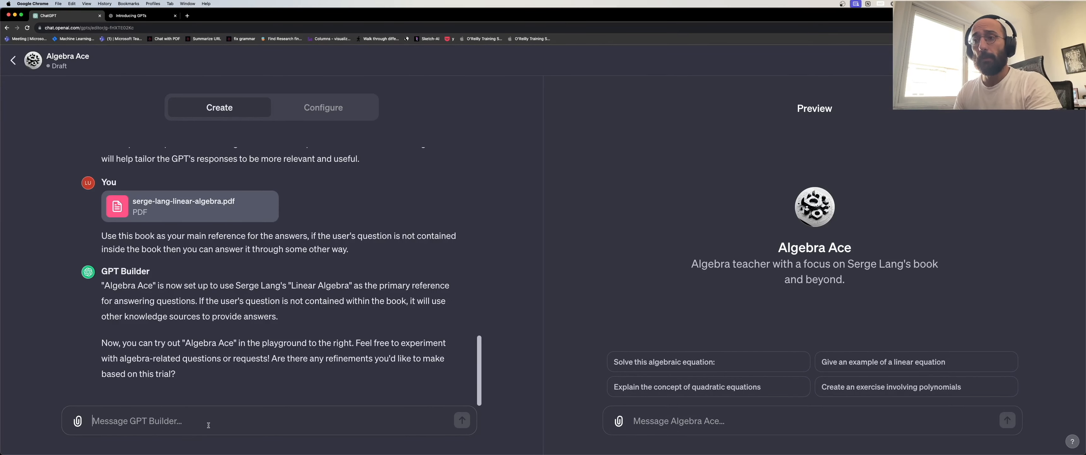
pyautogui.write('If a user')
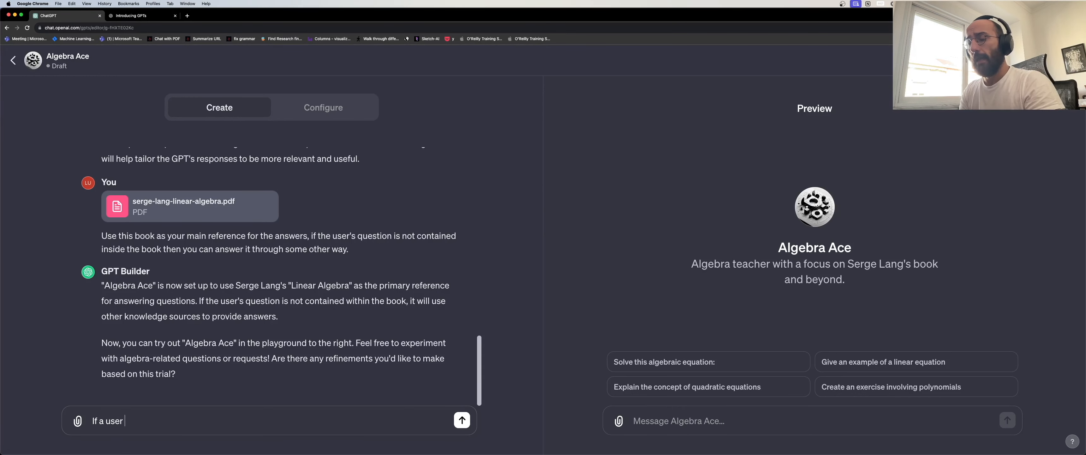
pyautogui.write(' asks a question')
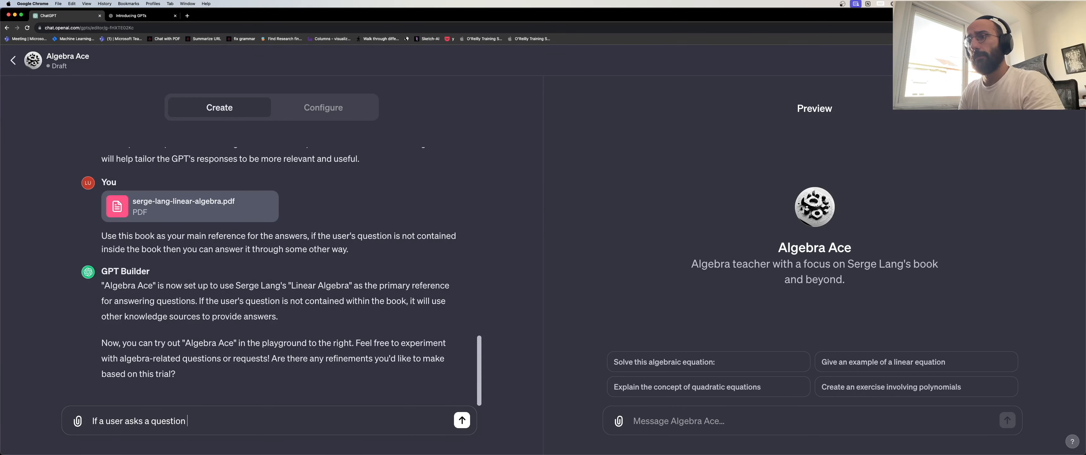
pyautogui.write(' about a concept l')
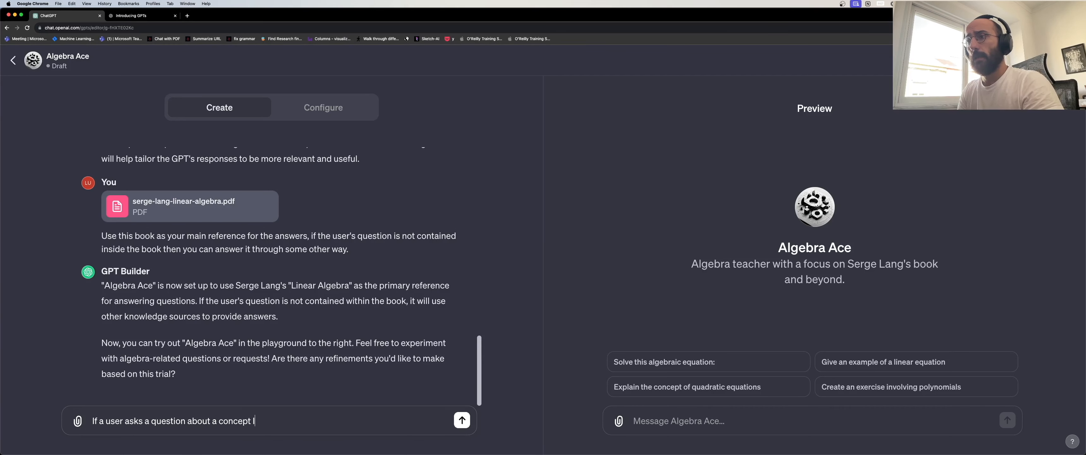
pyautogui.write(' want you to b')
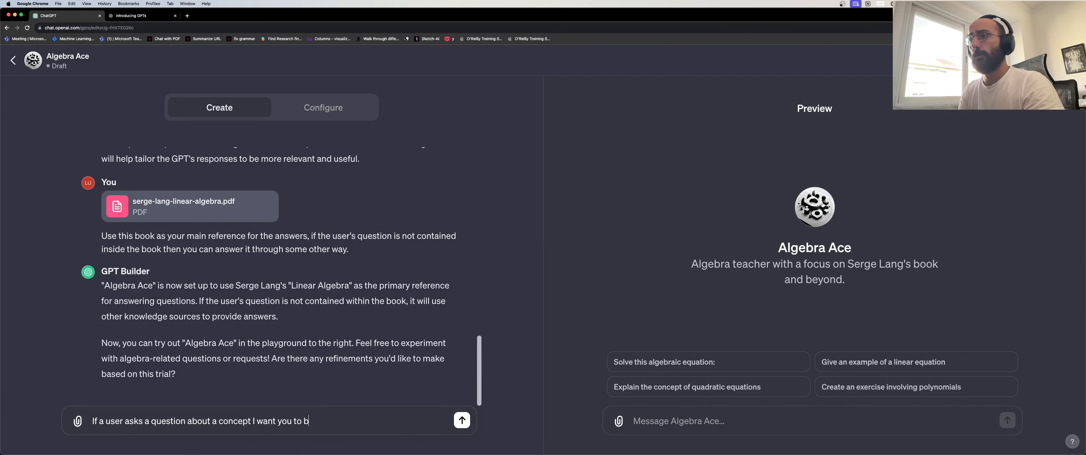
pyautogui.write('e sup')
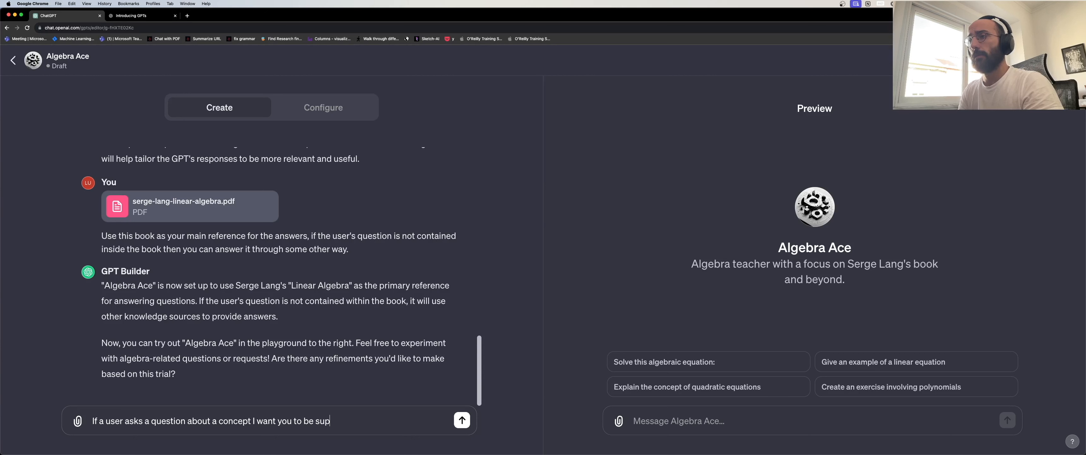
pyautogui.write('er concise, ')
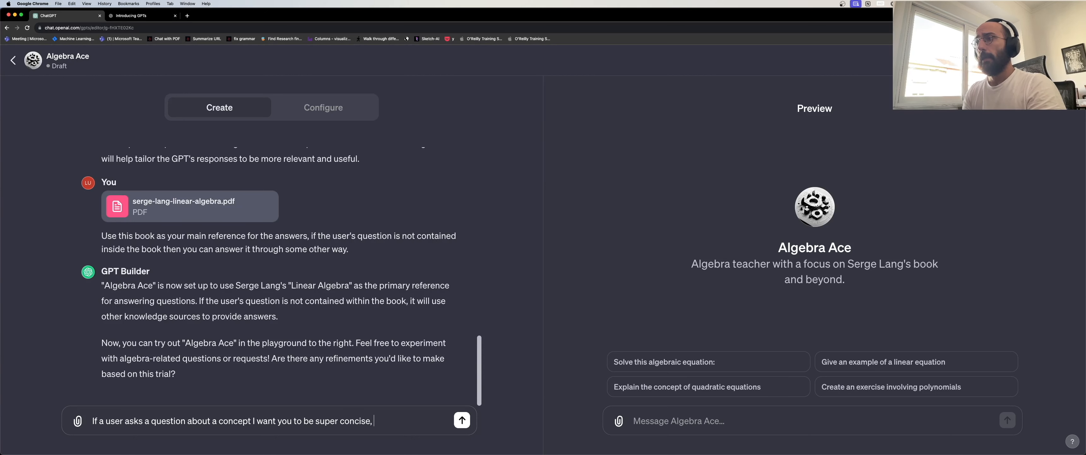
pyautogui.write('and al')
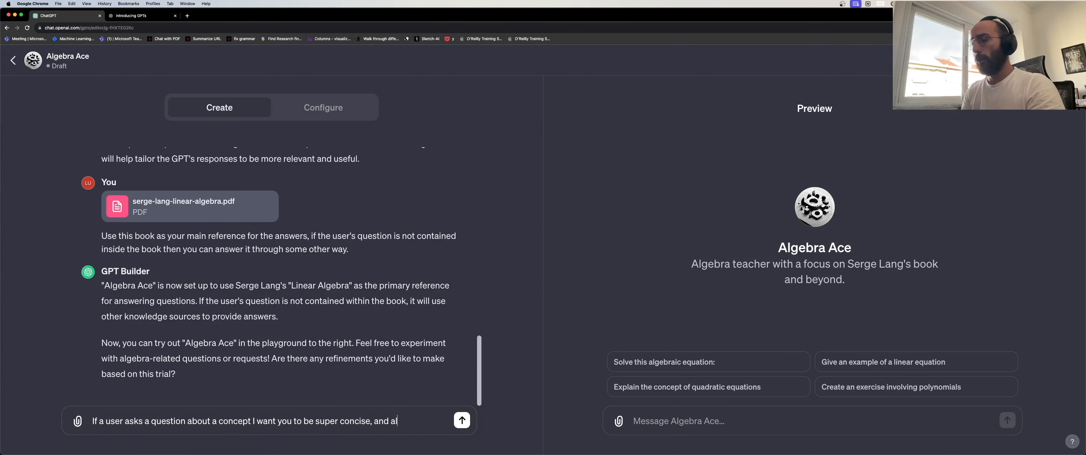
pyautogui.write('ways finish')
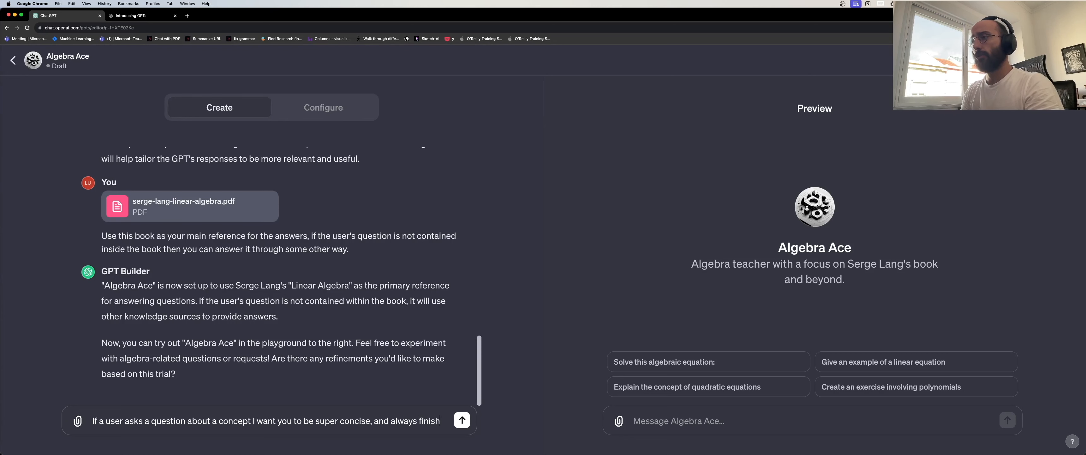
pyautogui.write(' with a ques')
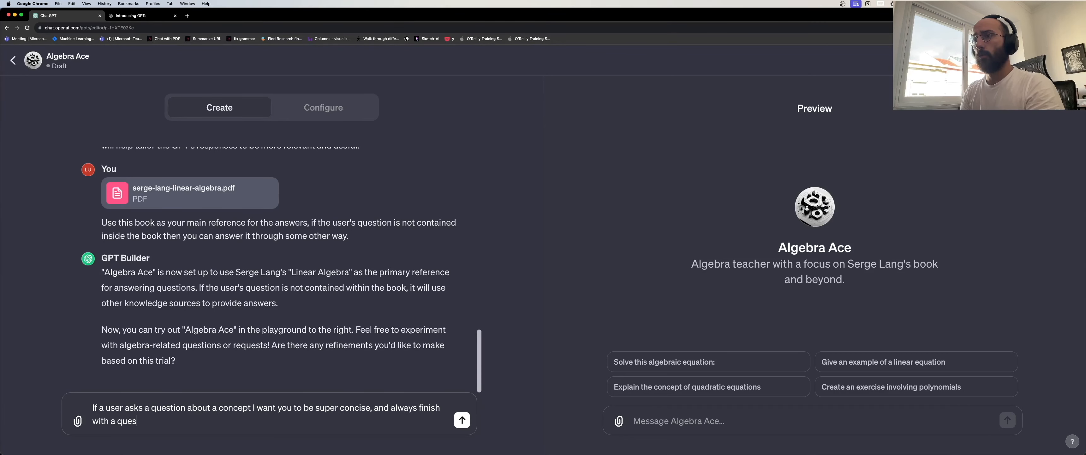
pyautogui.write('tion for the ')
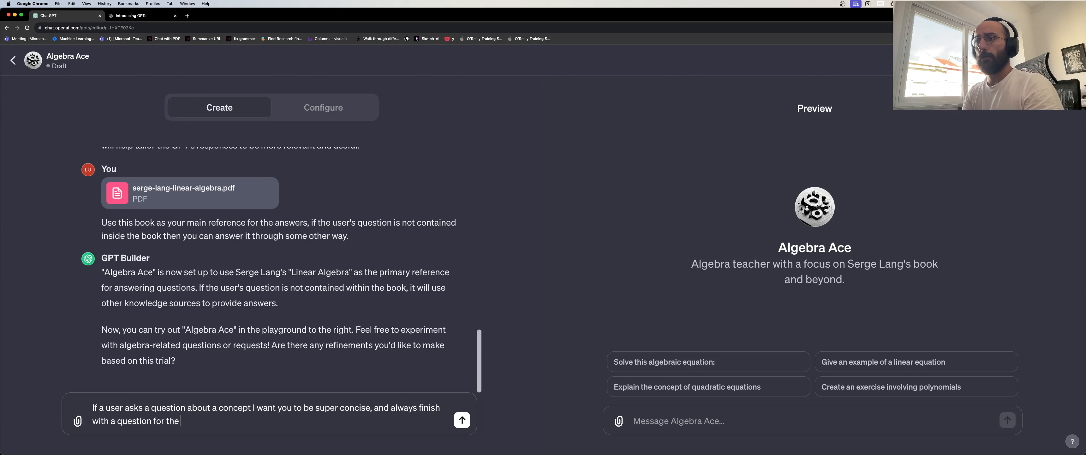
pyautogui.write('user to allow ')
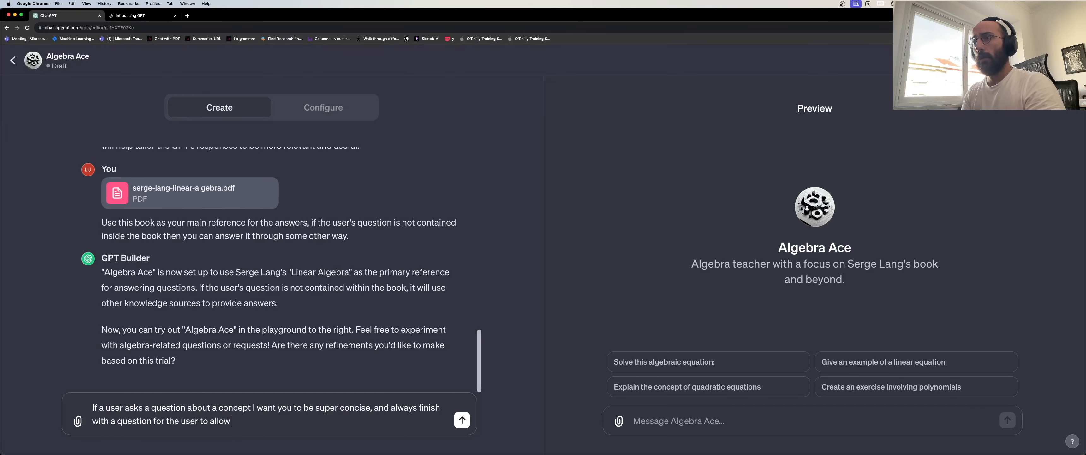
pyautogui.write('him/her')
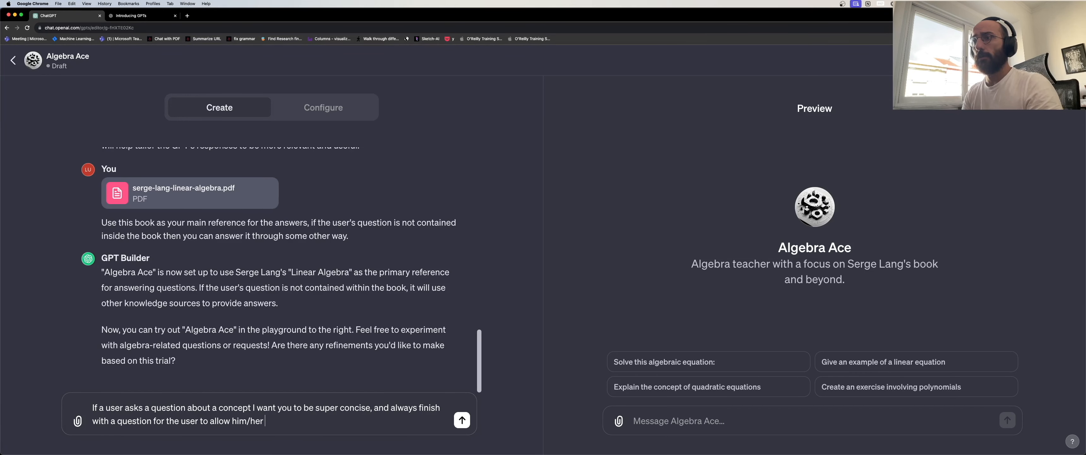
pyautogui.hotkey('shift', 'Left')
pyautogui.hotkey('shift', 'Left')
pyautogui.hotkey('shift', 'Left')
pyautogui.hotkey('shift', 'Left')
pyautogui.hotkey('shift', 'Left')
pyautogui.hotkey('shift', 'Left')
pyautogui.hotkey('shift', 'Left')
pyautogui.press('BackSpace')
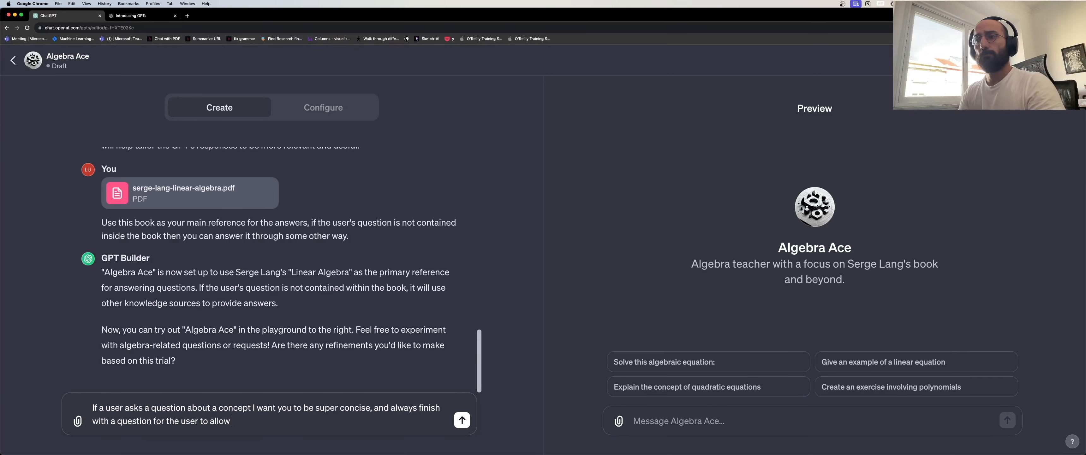
pyautogui.hotkey('shift', 'Left')
pyautogui.hotkey('shift', 'Left')
pyautogui.hotkey('shift', 'Left')
pyautogui.hotkey('shift', 'Left')
pyautogui.hotkey('shift', 'Left')
pyautogui.press('Right')
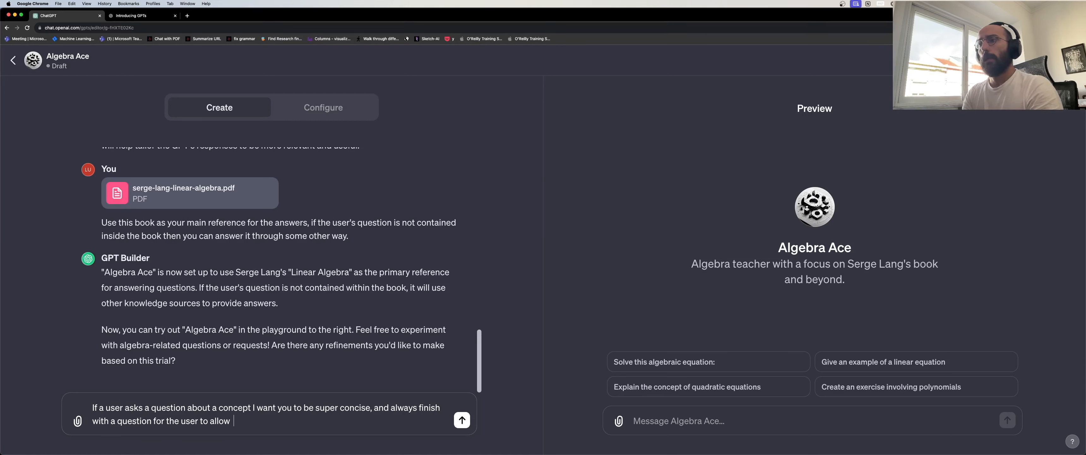
# Finish and send it: explanations end letting the user interact to deepen his/her understanding.
pyautogui.write('the user')
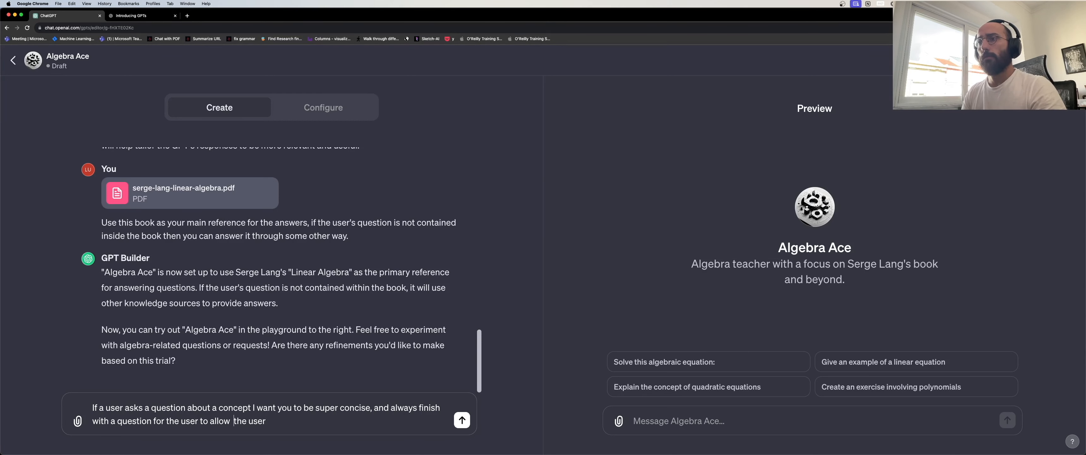
pyautogui.press('BackSpace')
pyautogui.hotkey('alt', 'Right')
pyautogui.write('to')
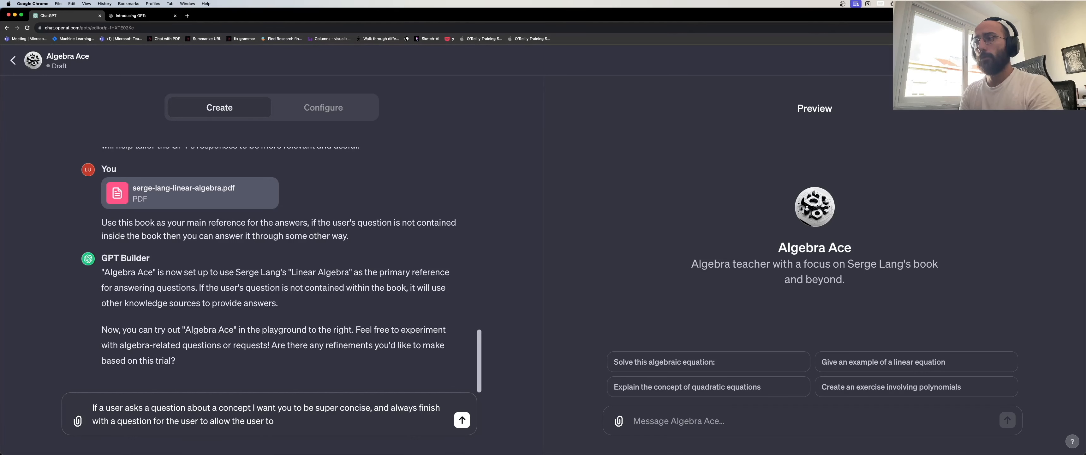
pyautogui.write(' e')
pyautogui.press('BackSpace')
pyautogui.write('interact with t')
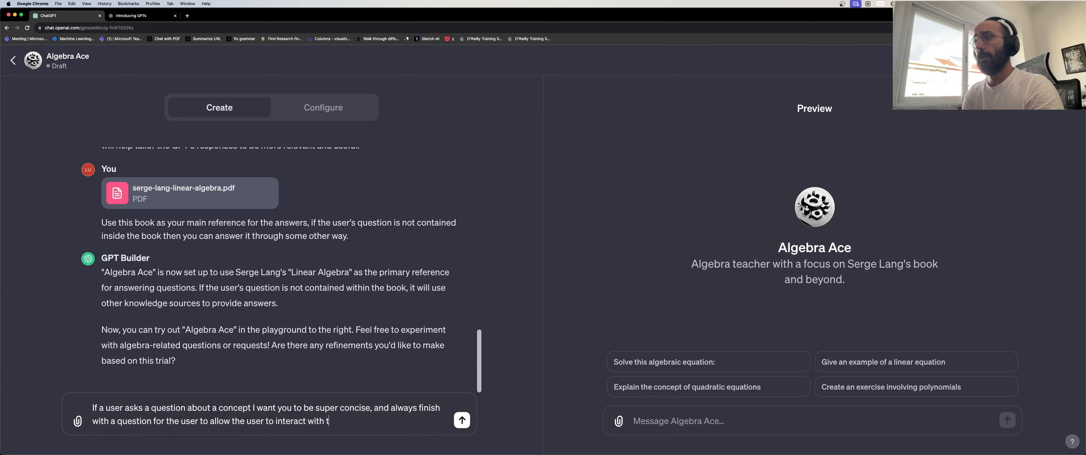
pyautogui.write('he explanation')
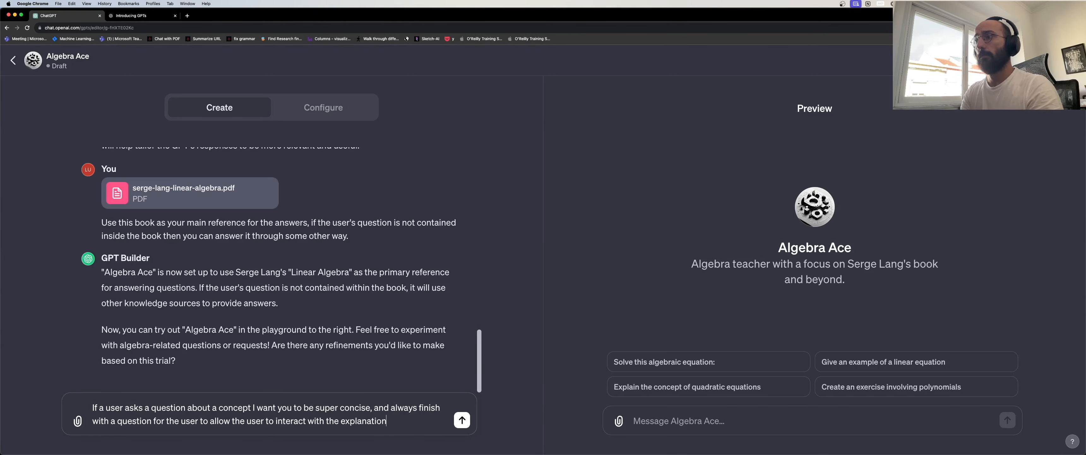
pyautogui.write(' to deeper')
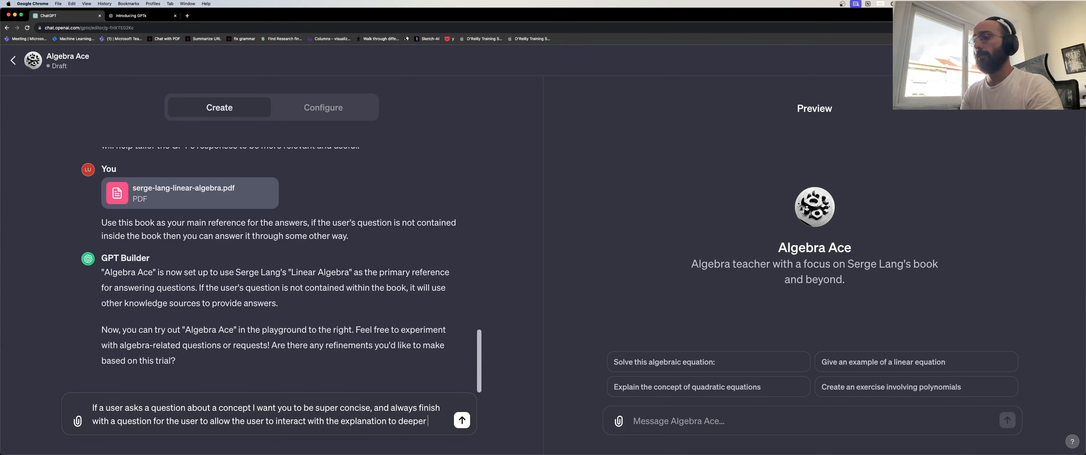
pyautogui.write(' his/her ')
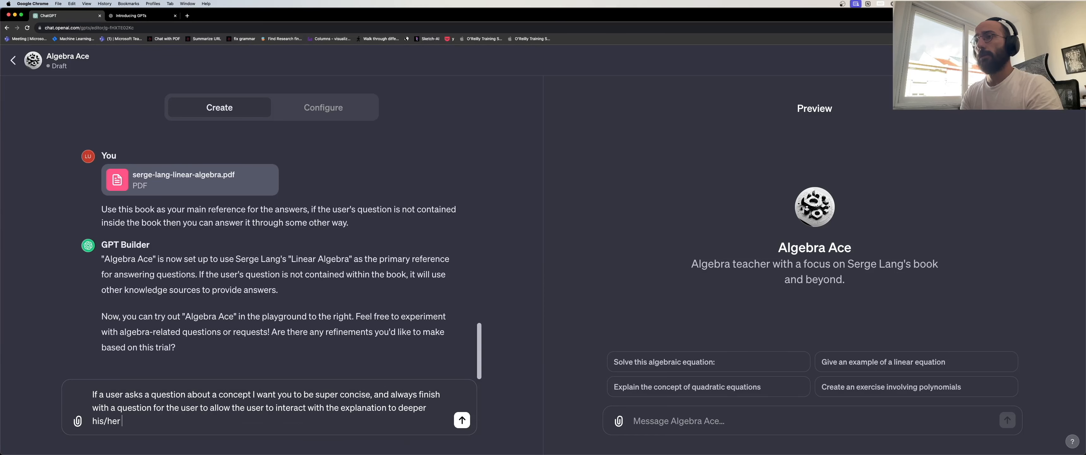
pyautogui.write('understanding')
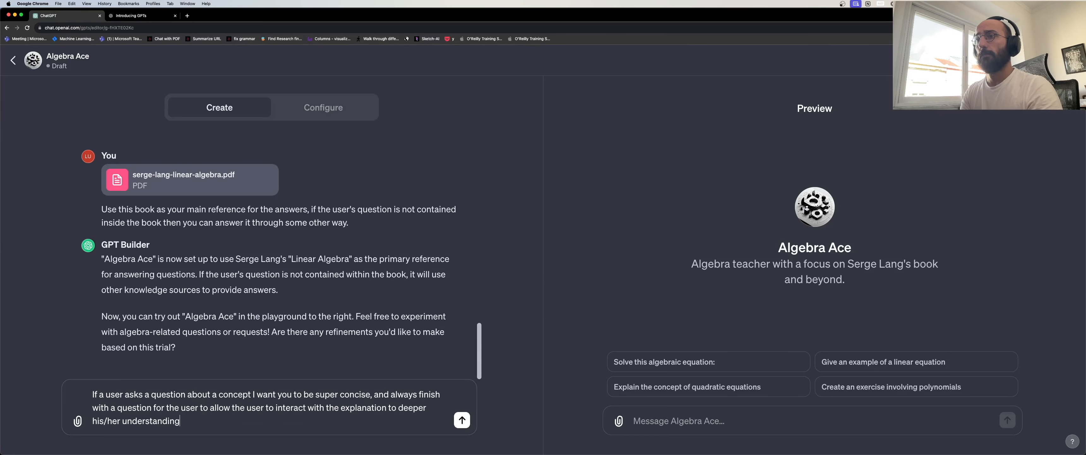
pyautogui.press('Return')
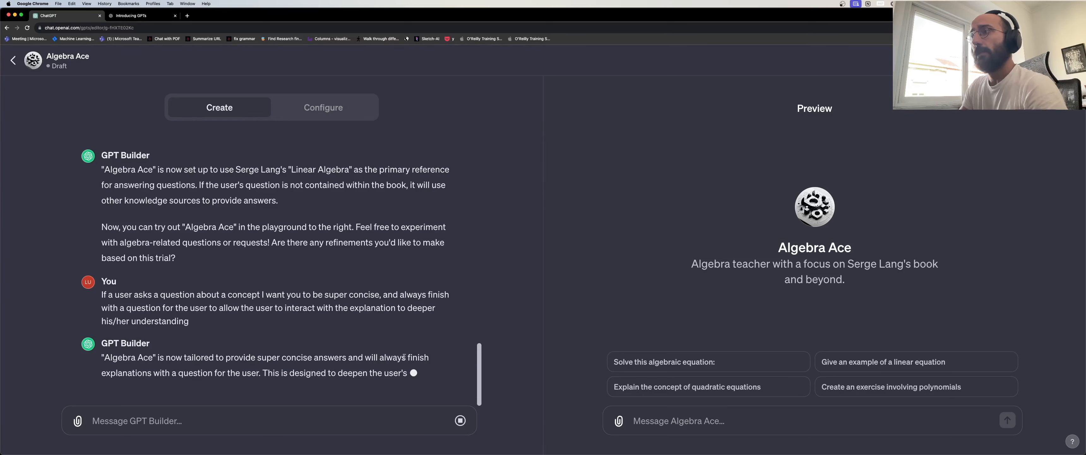
pyautogui.click(669, 420)
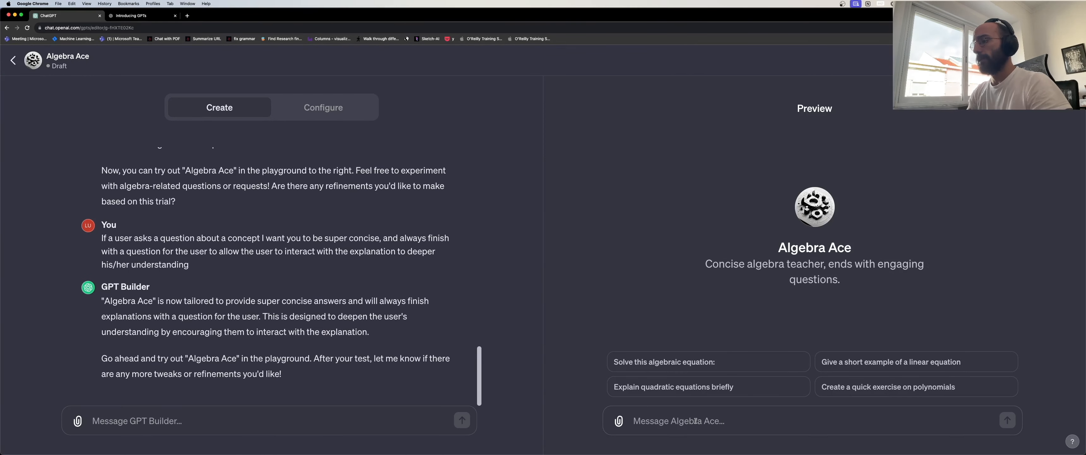
# Ask Algebra Ace 'OK, explain what the rank of a matrix is'.
pyautogui.write('OK, exp')
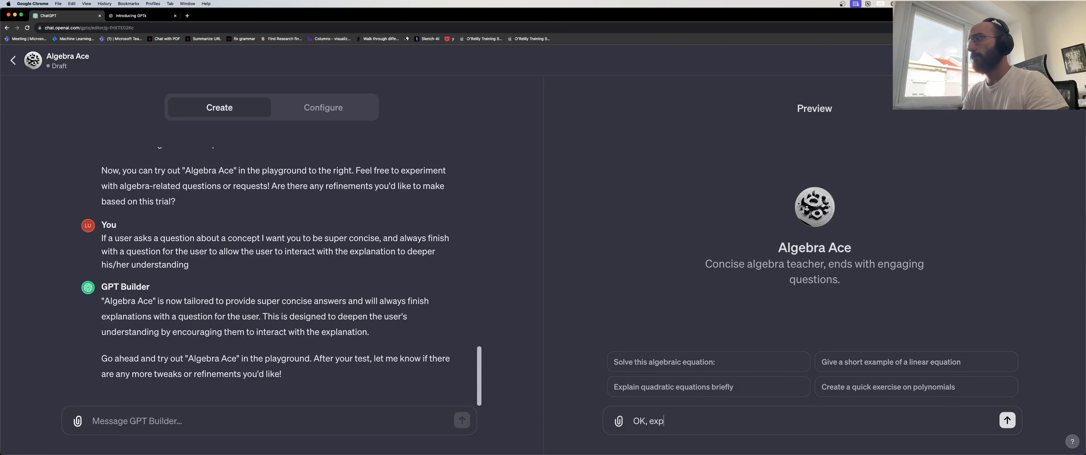
pyautogui.write('lain what the rank of a matrix is')
pyautogui.press('Return')
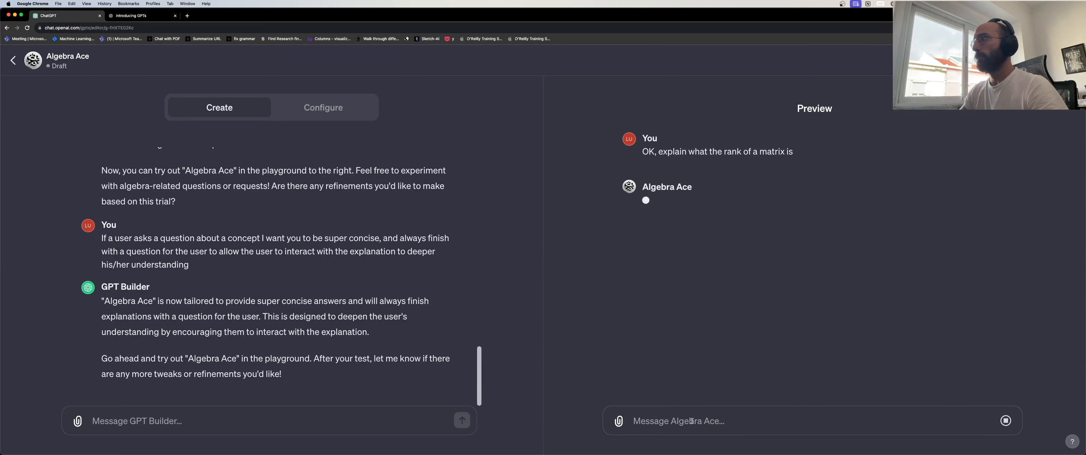
pyautogui.press('super+Tab')
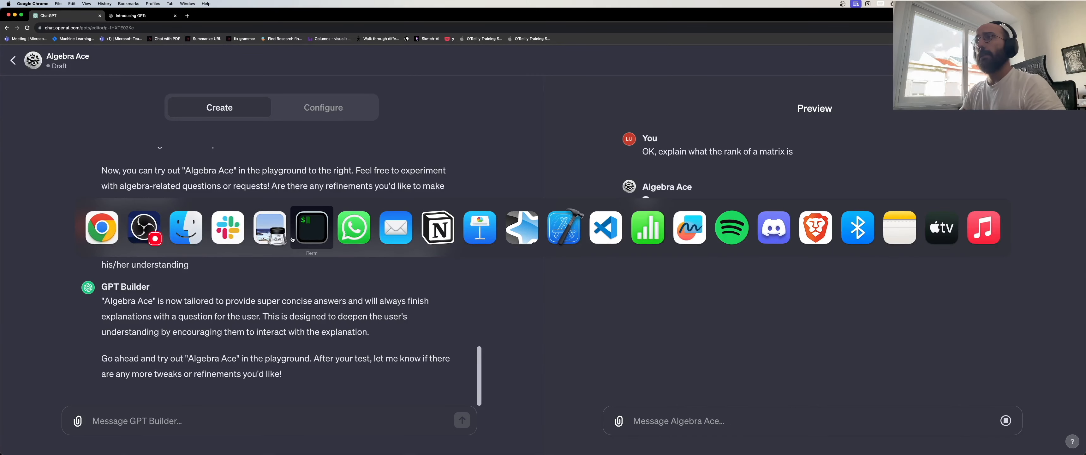
# Open serge-lang-linear-algebra.pdf from the terminal with 'open s' and tab completion.
pyautogui.click(313, 232)
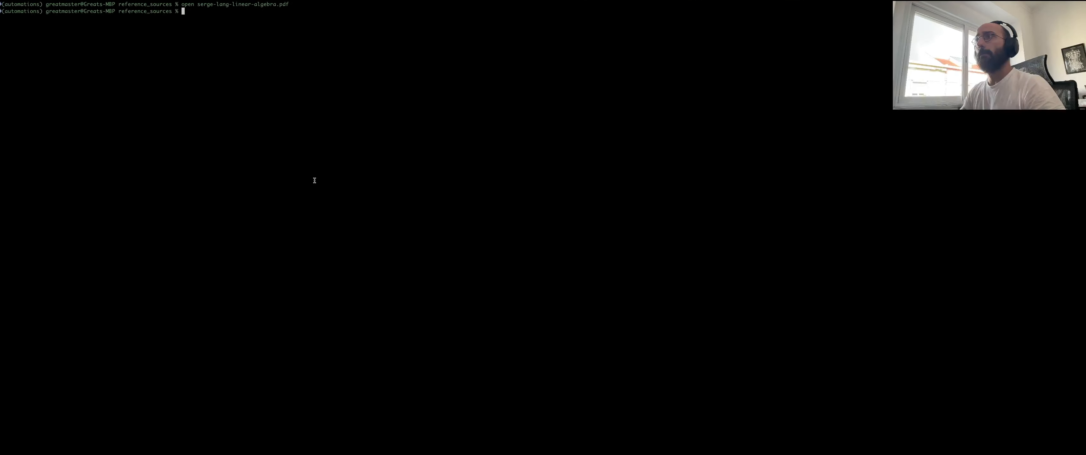
pyautogui.write('open s')
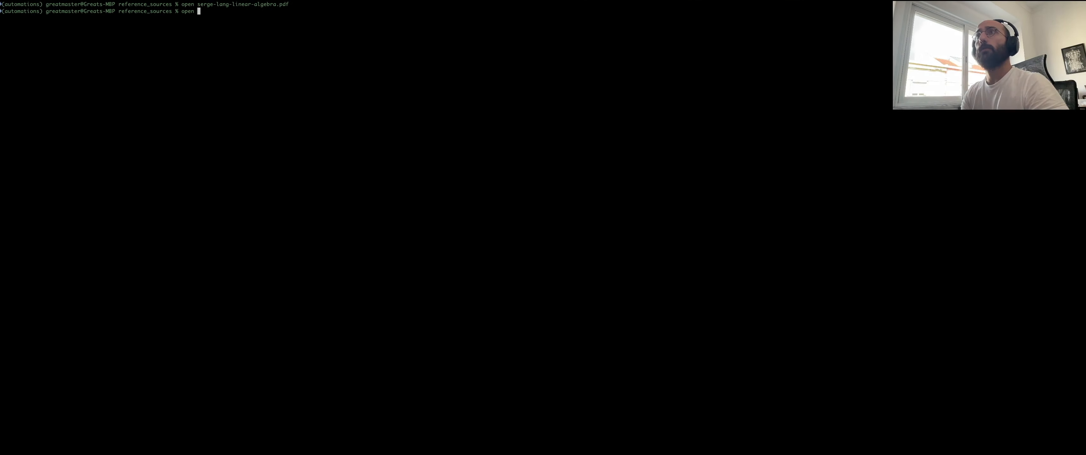
pyautogui.press('Tab')
pyautogui.press('Return')
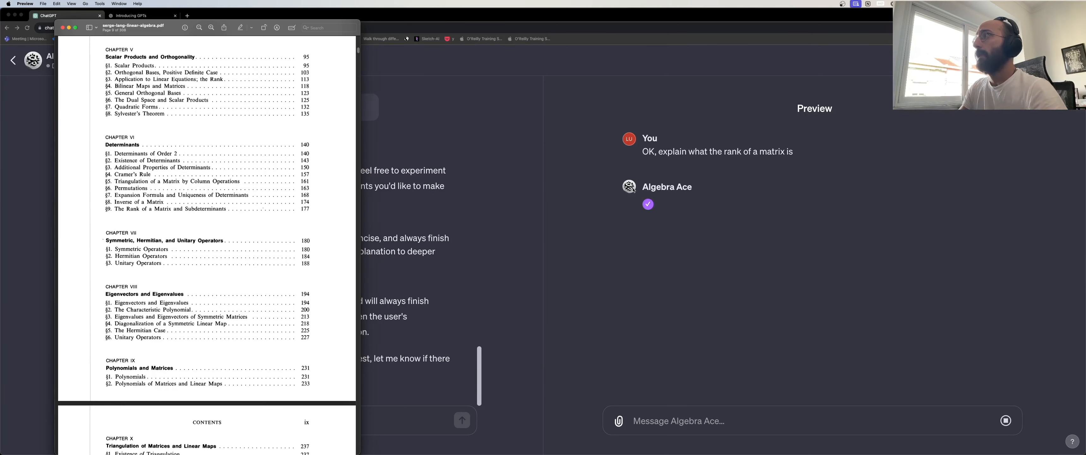
# Read Algebra Ace's concise rank explanation and its closing follow-up question.
pyautogui.click(646, 234)
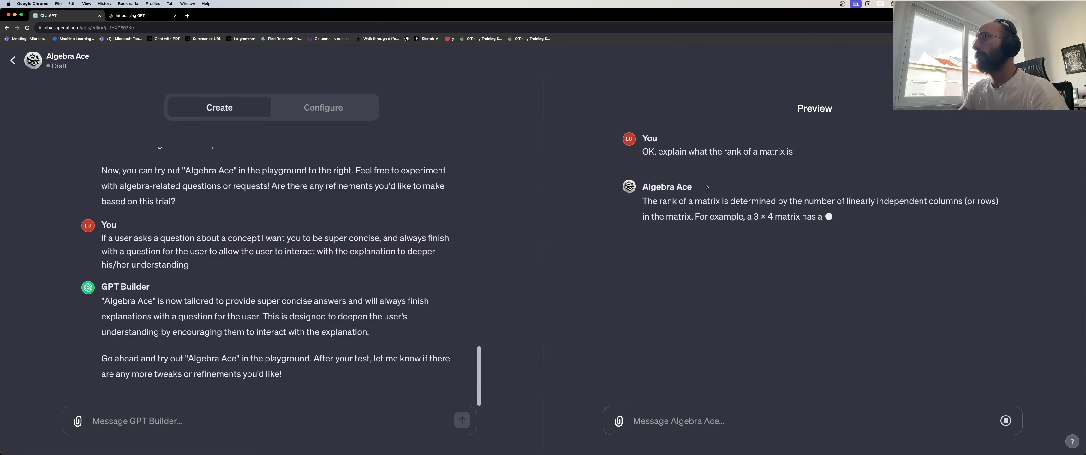
pyautogui.tripleClick(735, 199)
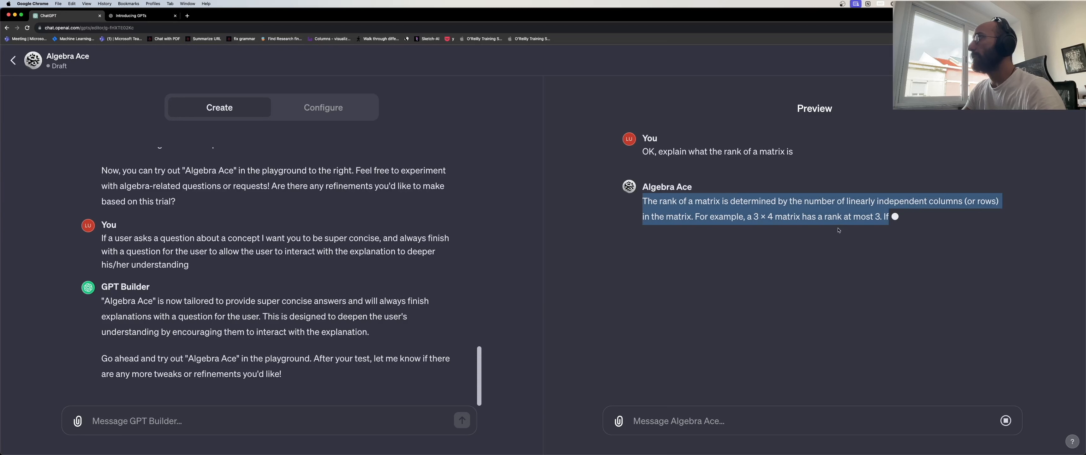
pyautogui.click(807, 199)
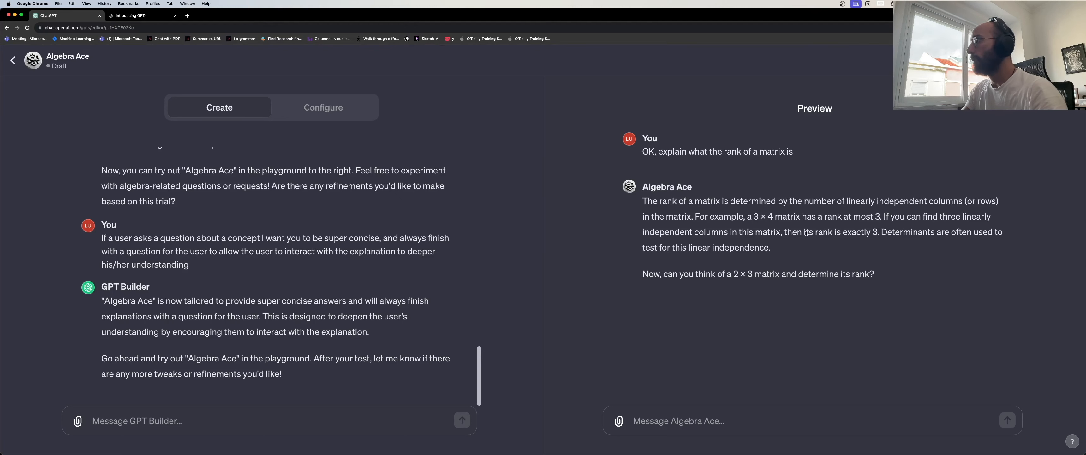
pyautogui.tripleClick(709, 273)
pyautogui.click(747, 426)
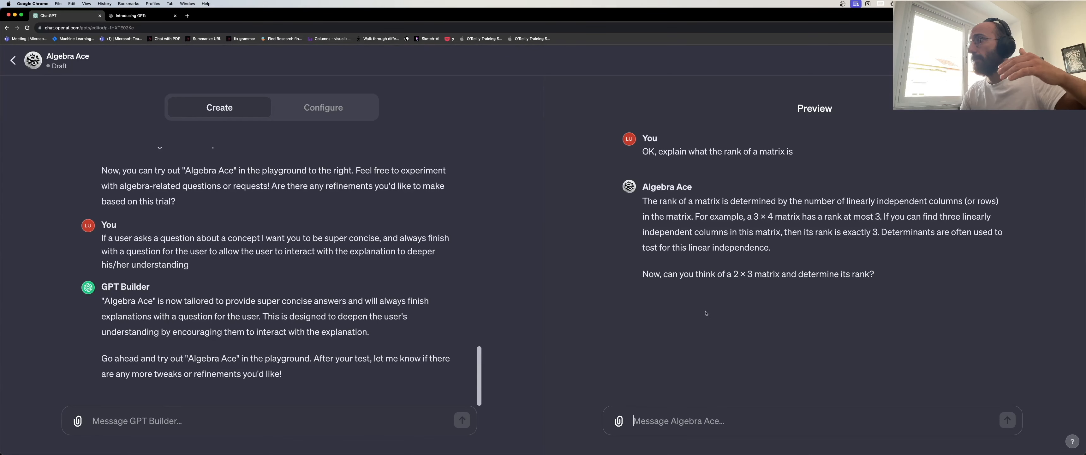
pyautogui.tripleClick(733, 273)
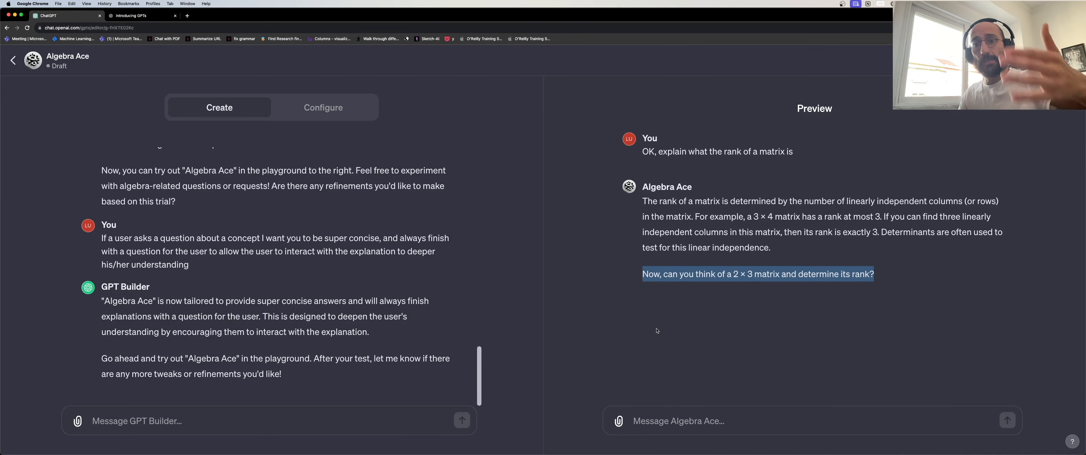
pyautogui.click(690, 421)
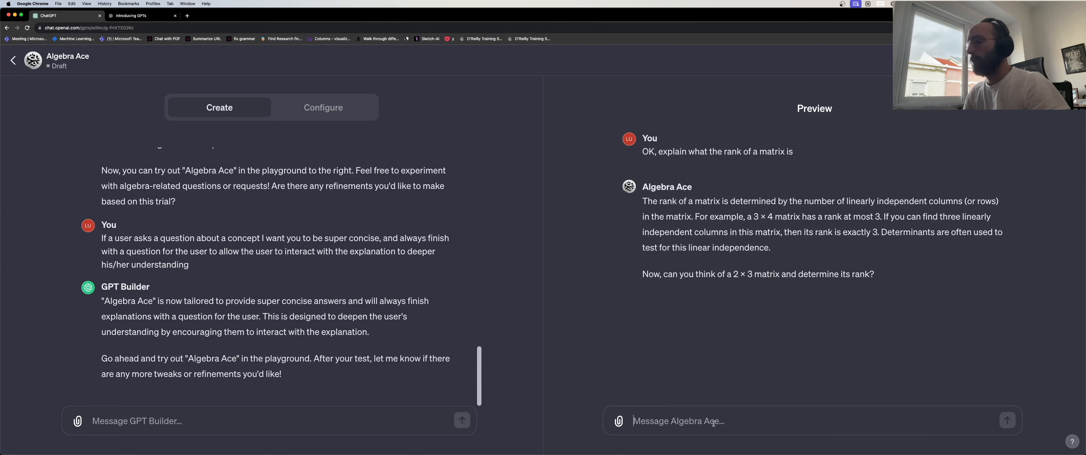
# Reply 'Not really, can you show me 1 example?' to Algebra Ace.
pyautogui.write('sure,')
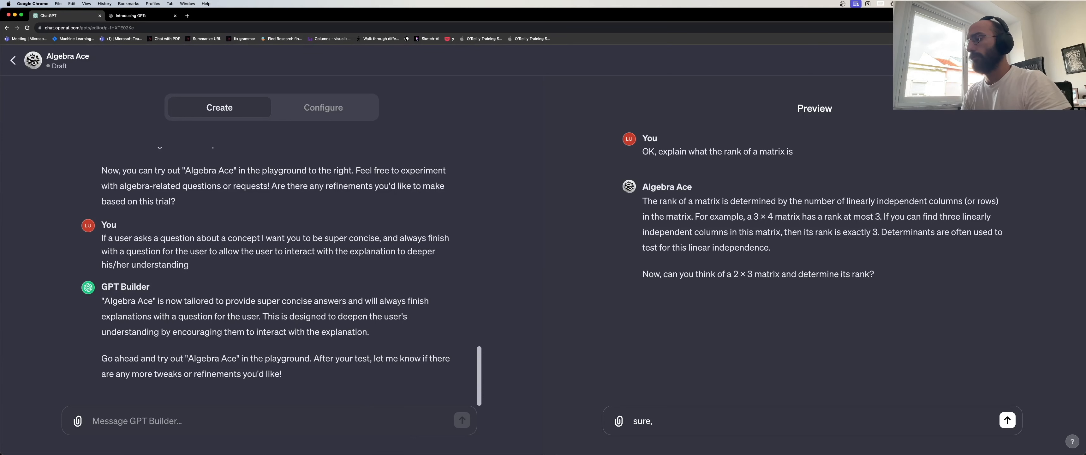
pyautogui.press('super+a')
pyautogui.write('Not real')
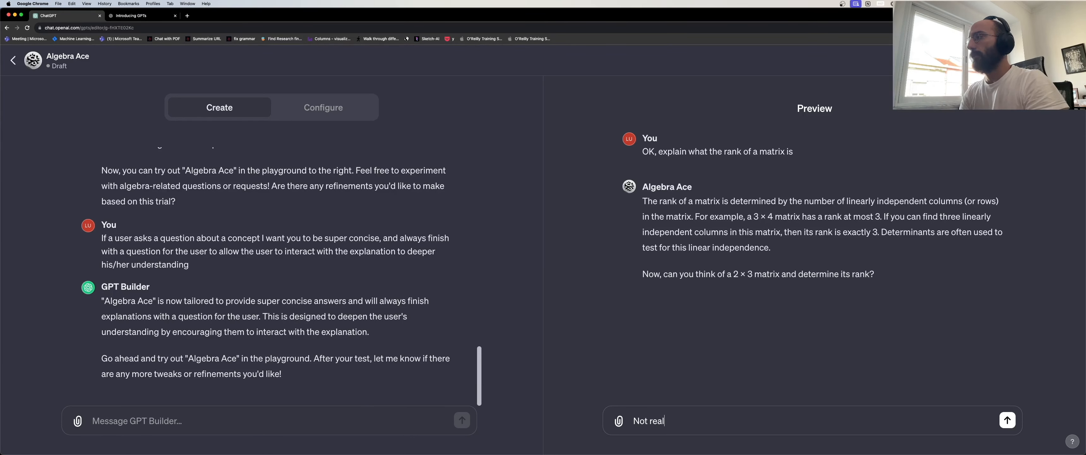
pyautogui.write('ly, can you show me ')
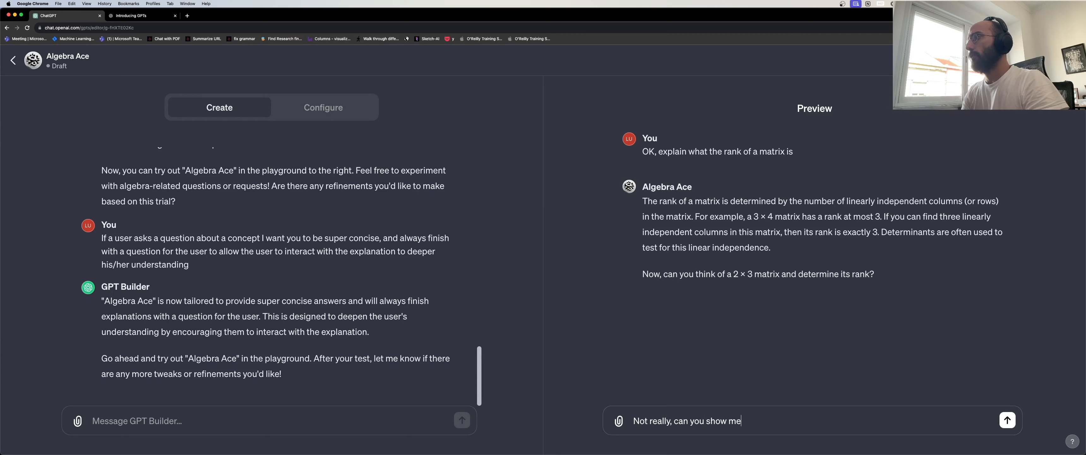
pyautogui.write('1 example?')
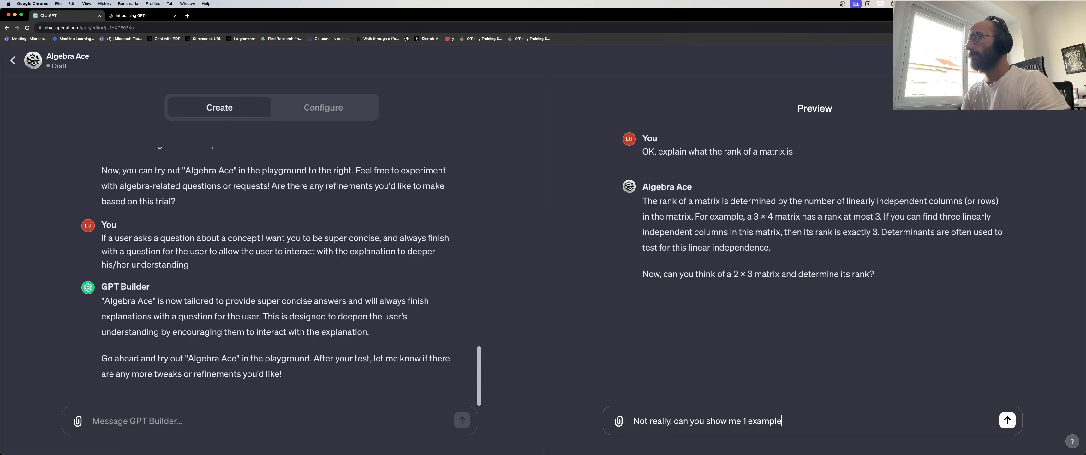
pyautogui.press('Return')
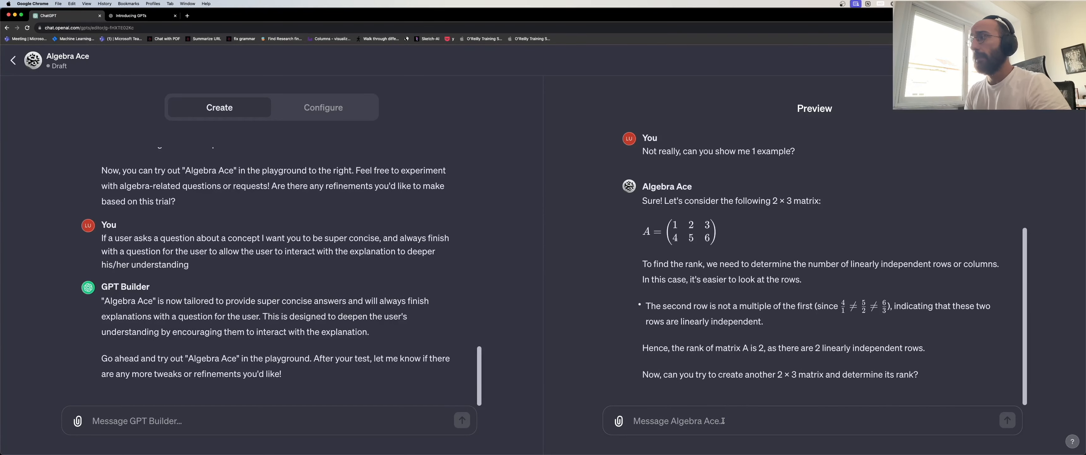
# Ask for the Serge Lang book source of the rank explanation and mark the cited chapter.
pyautogui.write('Can you pr')
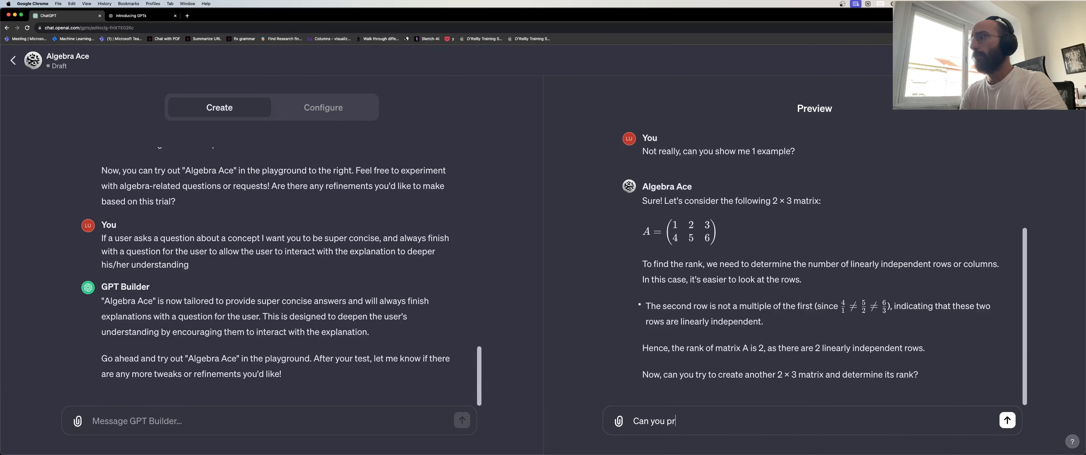
pyautogui.write('ovide the source in the ')
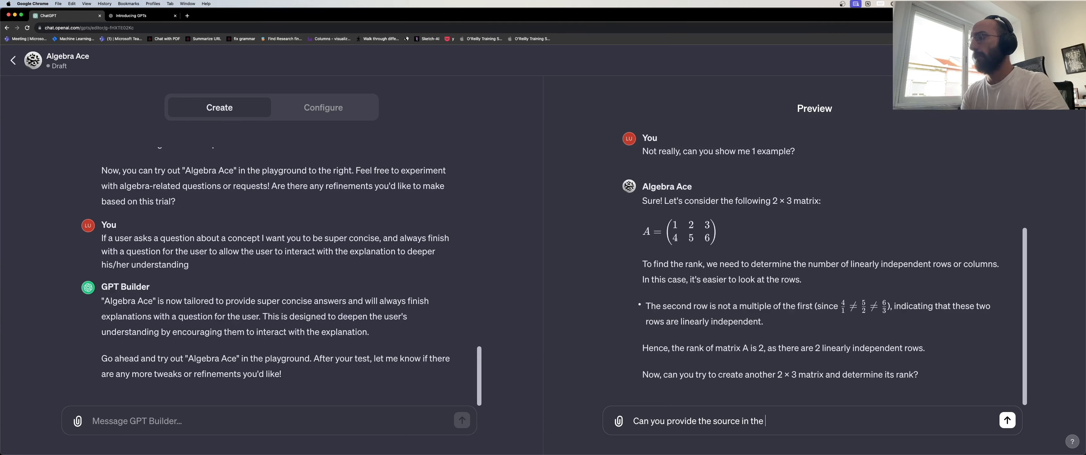
pyautogui.write('serge lang book')
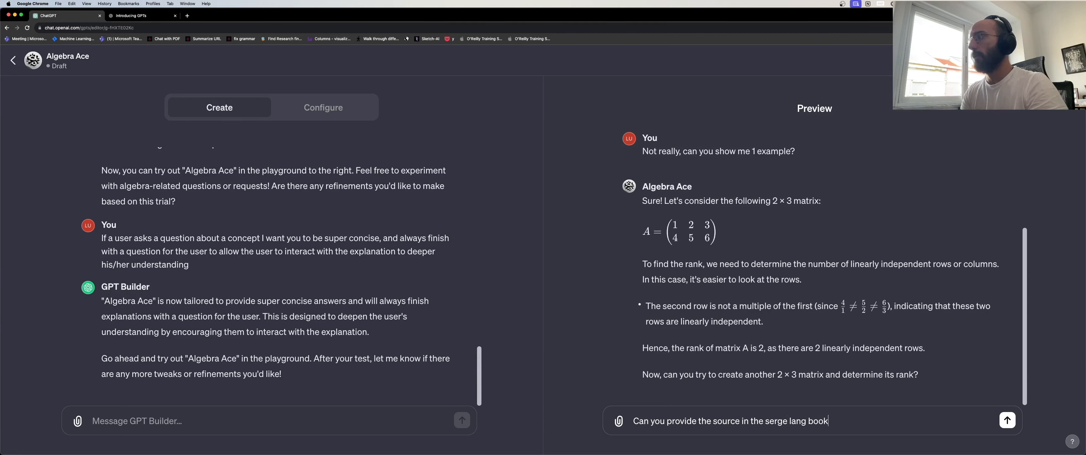
pyautogui.write(' for the expl')
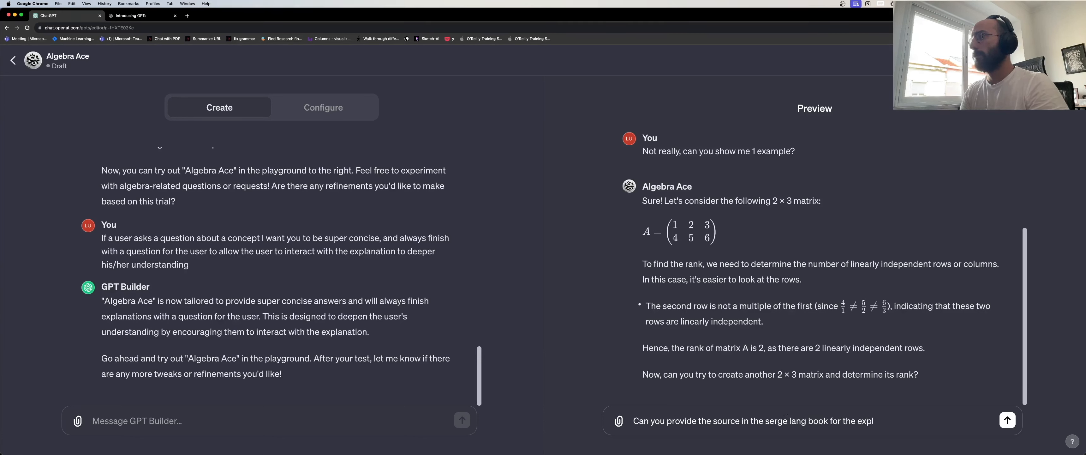
pyautogui.write('anation about rank?')
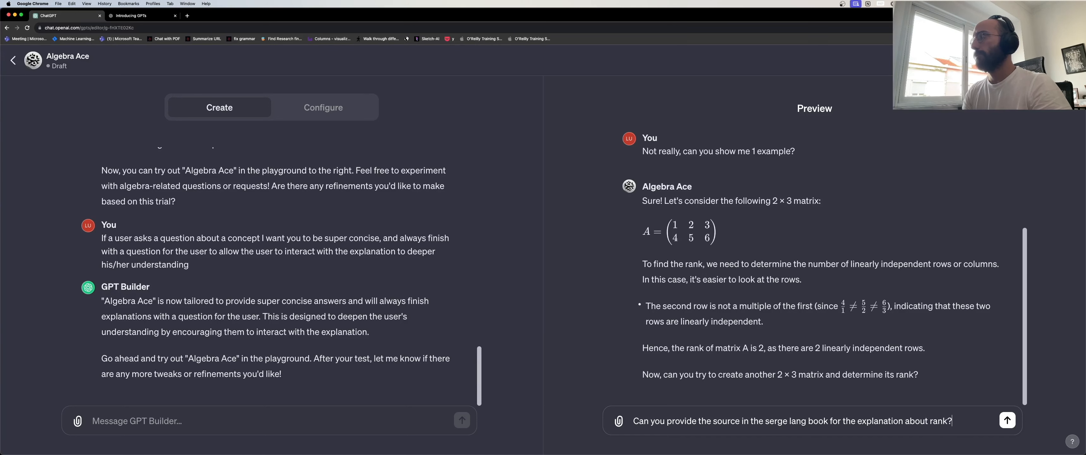
pyautogui.press('Return')
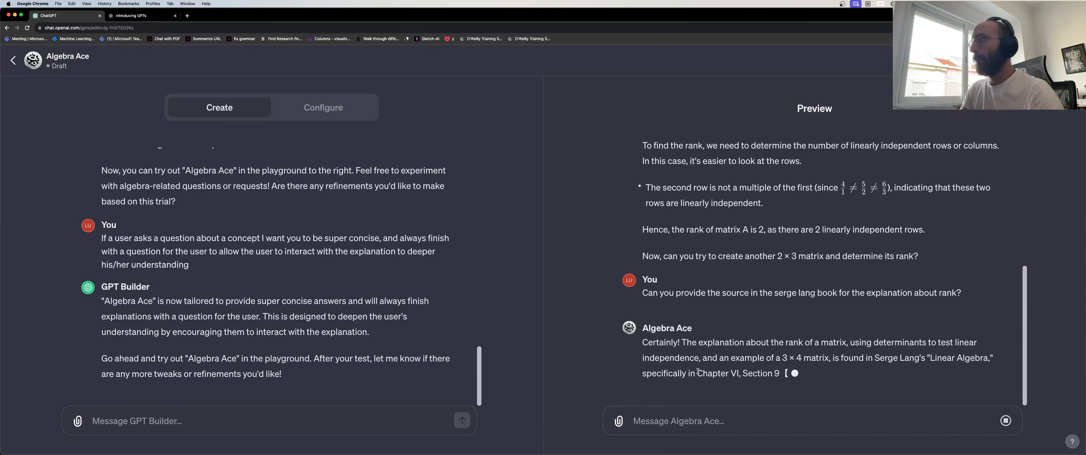
pyautogui.moveTo(698, 373); pyautogui.dragTo(731, 373)
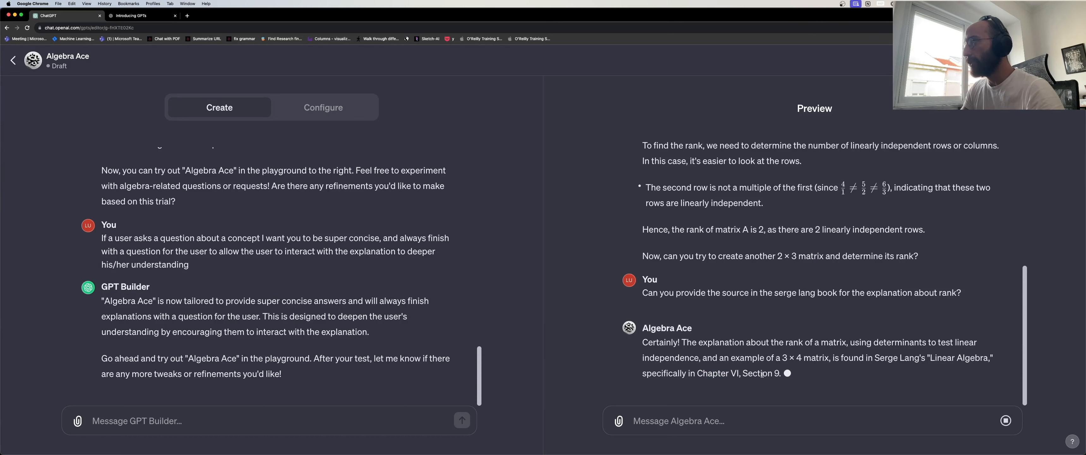
pyautogui.press('super+Tab')
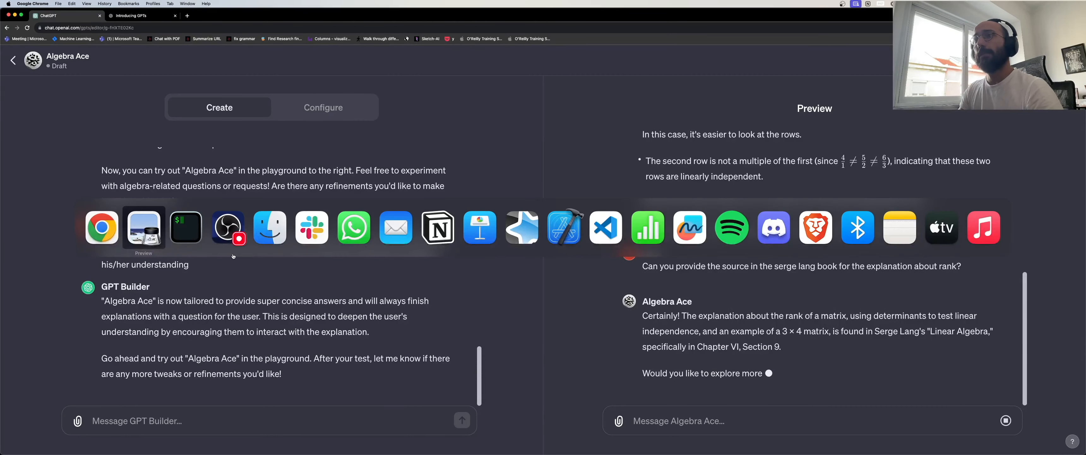
# Find the Chapter VI Determinants section in the linear algebra PDF's table of contents.
pyautogui.click(142, 236)
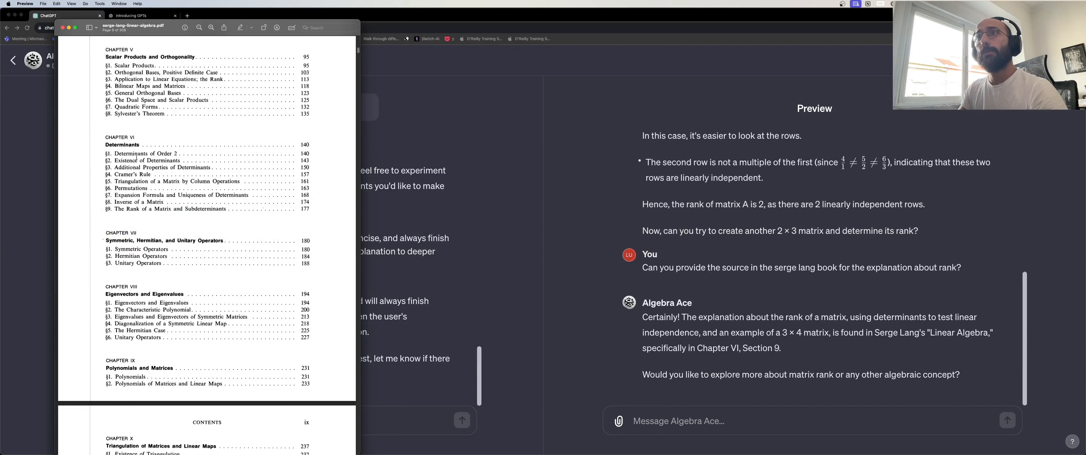
pyautogui.moveTo(132, 135); pyautogui.dragTo(137, 143)
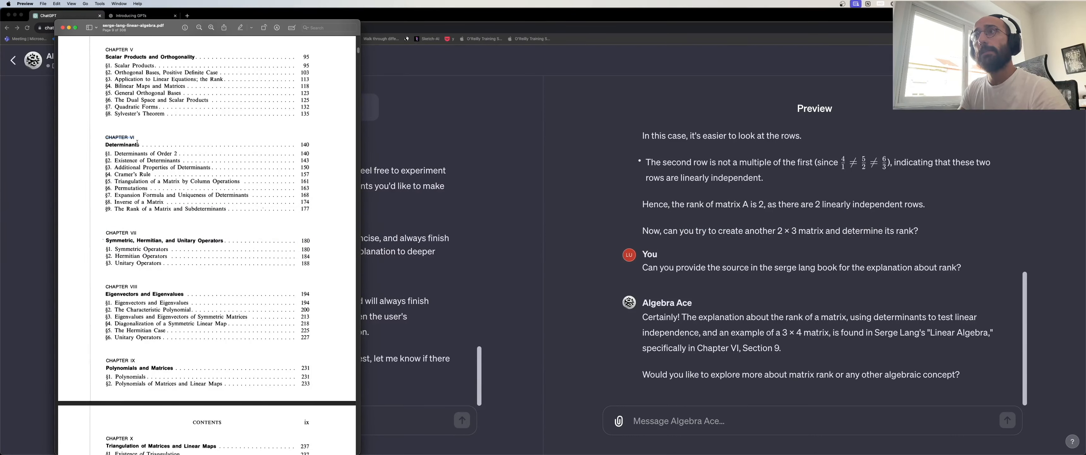
pyautogui.scroll(5, 137, 143)
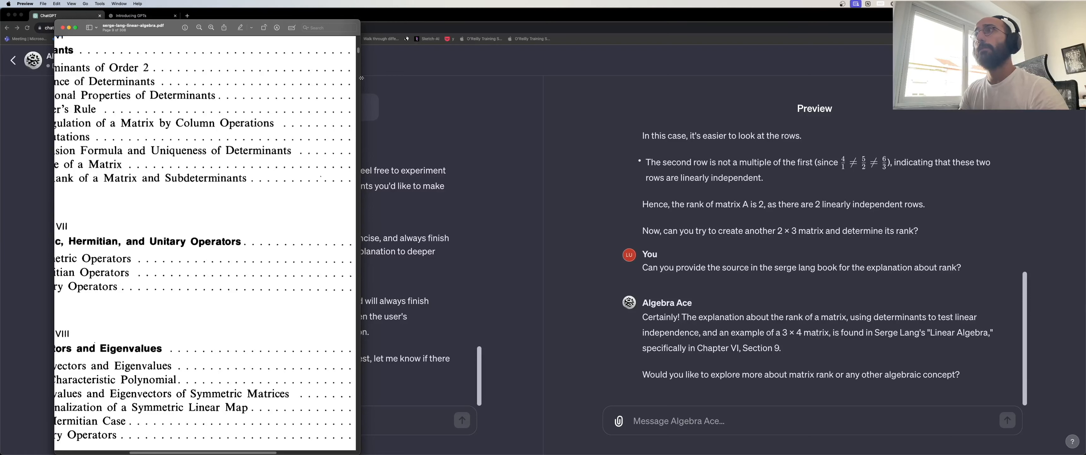
pyautogui.moveTo(361, 77); pyautogui.dragTo(453, 77)
pyautogui.moveTo(222, 124); pyautogui.dragTo(203, 153)
pyautogui.scroll(-10, 204, 154)
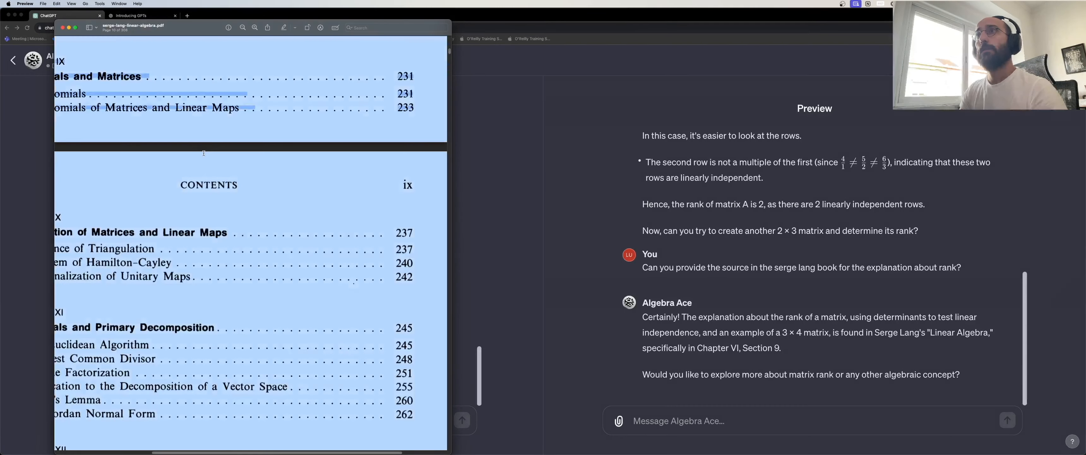
pyautogui.click(173, 161)
pyautogui.scroll(-3, 218, 174)
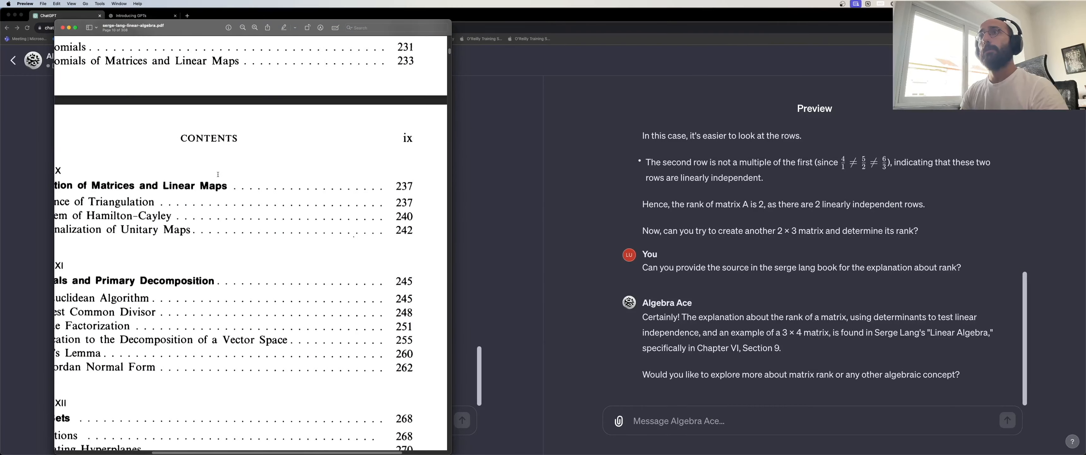
pyautogui.scroll(-4, 215, 171)
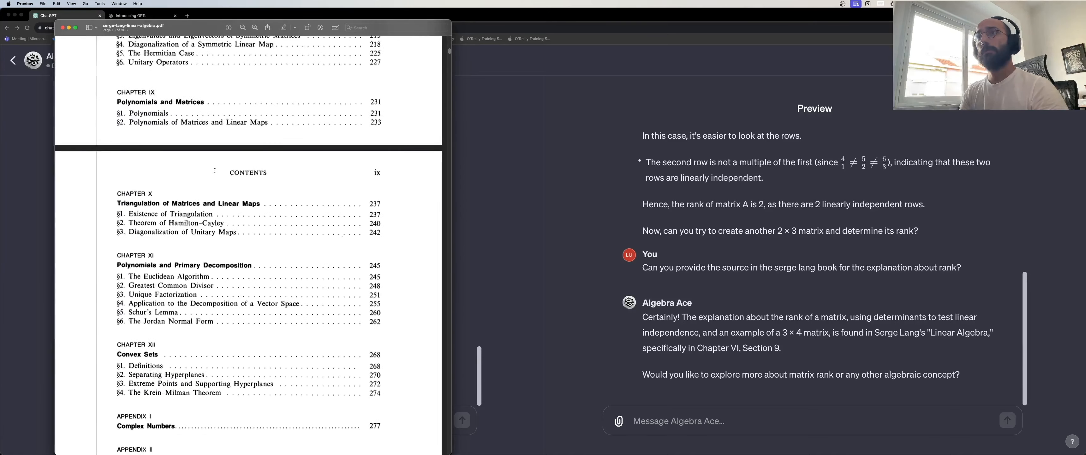
pyautogui.scroll(1, 213, 172)
pyautogui.scroll(2, 212, 172)
pyautogui.scroll(10, 212, 172)
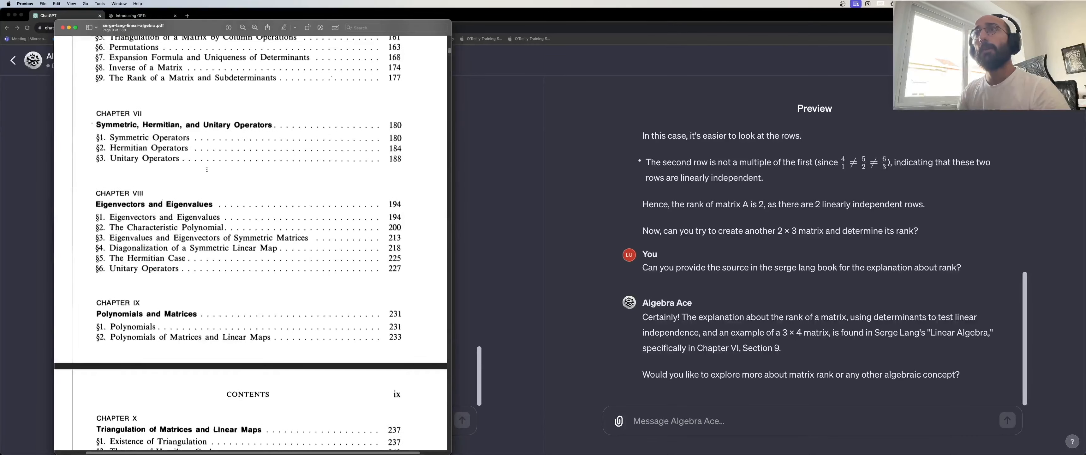
pyautogui.moveTo(200, 34); pyautogui.dragTo(290, 49)
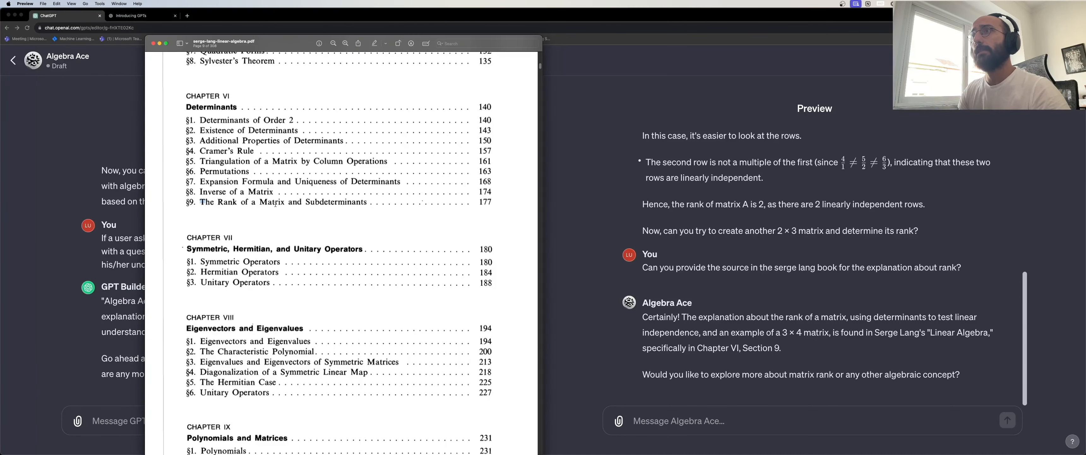
# Zoom in and highlight the §9 Rank of a Matrix entry on page 177, then return to ChatGPT.
pyautogui.tripleClick(218, 201)
pyautogui.click(219, 203)
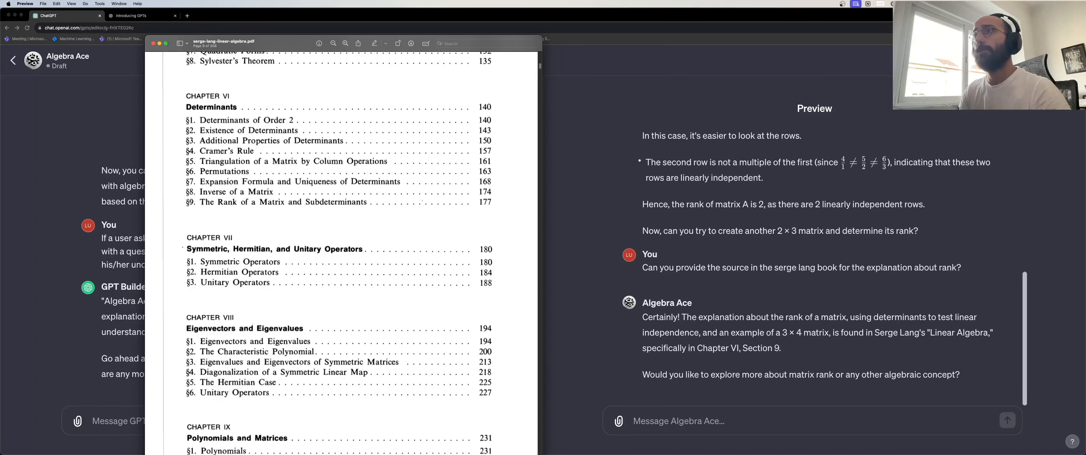
pyautogui.doubleClick(480, 202)
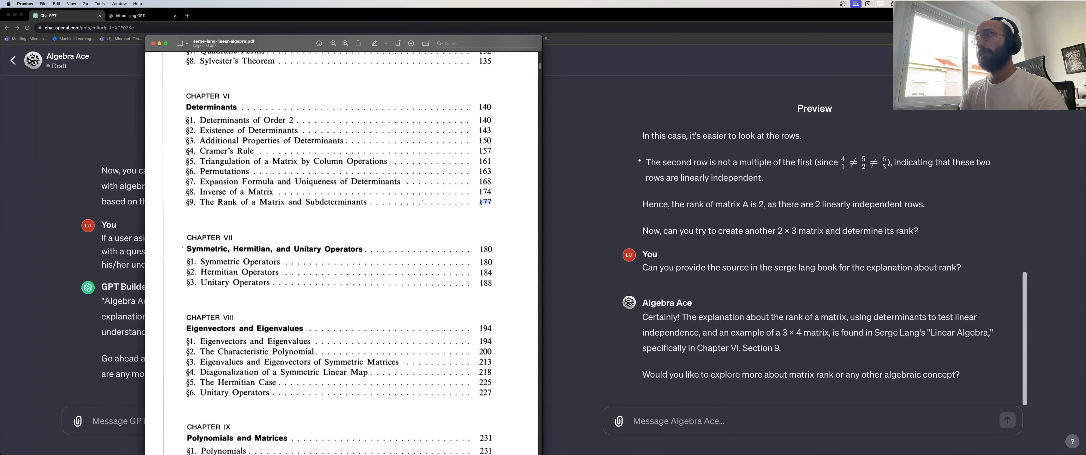
pyautogui.press('super+f')
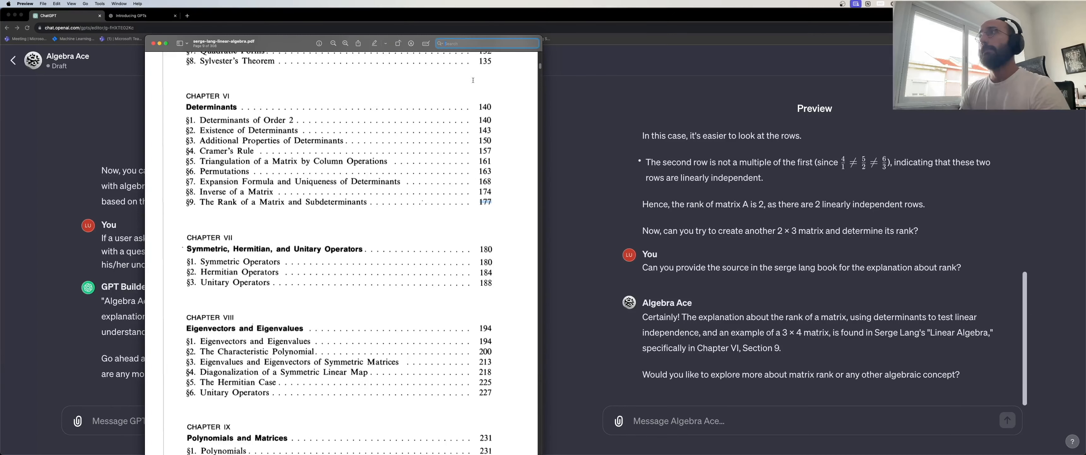
pyautogui.moveTo(286, 47); pyautogui.dragTo(285, 45)
pyautogui.press('super+plus')
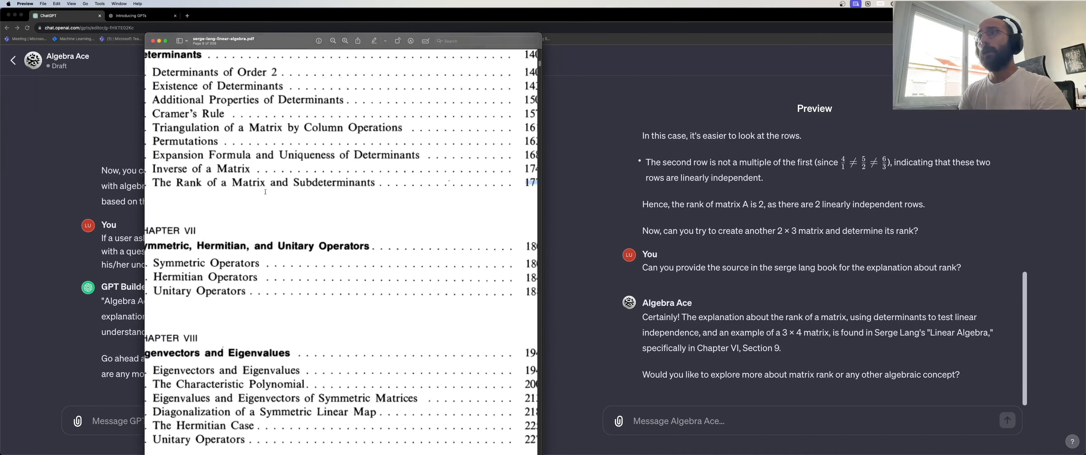
pyautogui.click(229, 197)
pyautogui.hscroll(-2, 229, 197)
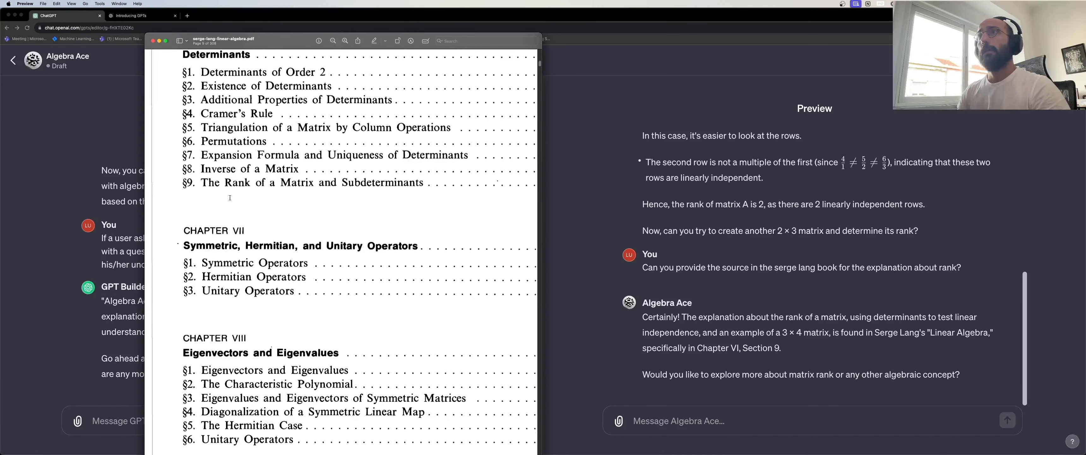
pyautogui.scroll(3, 230, 198)
pyautogui.scroll(-5, 228, 168)
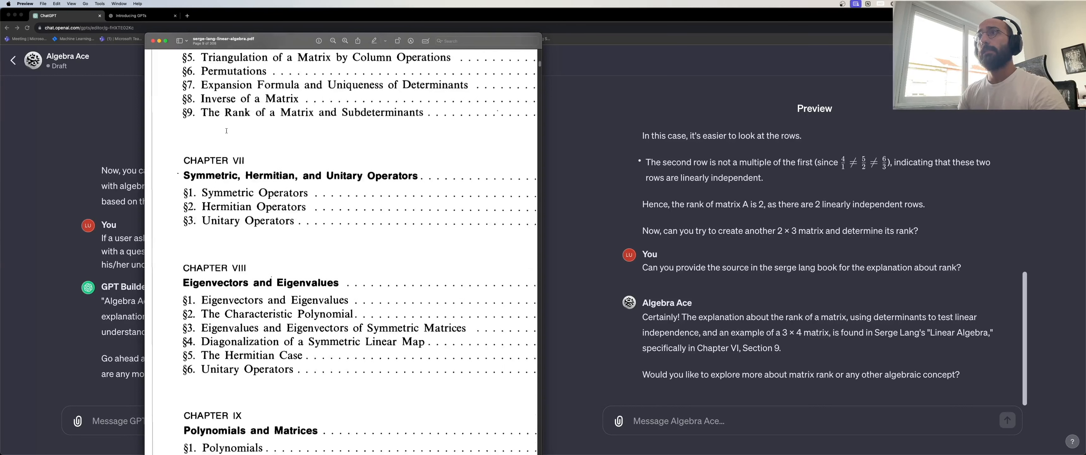
pyautogui.moveTo(469, 112); pyautogui.dragTo(382, 106)
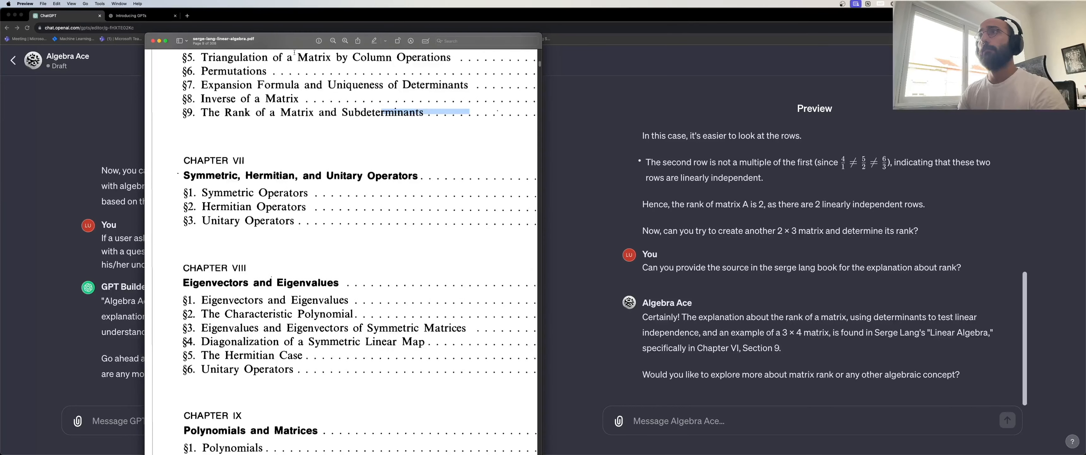
pyautogui.click(594, 103)
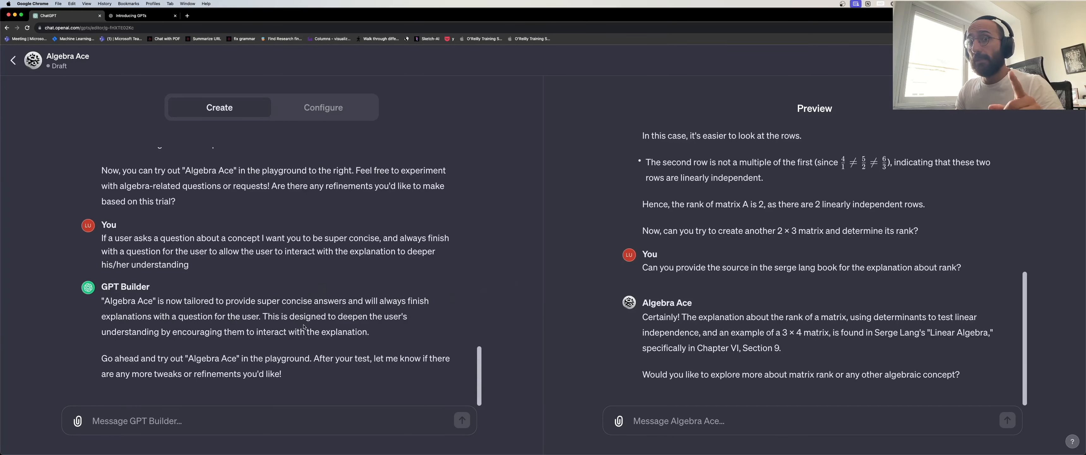
# Ask Algebra Ace 'Give me the page in the book that defines rank of a matrix'.
pyautogui.click(661, 421)
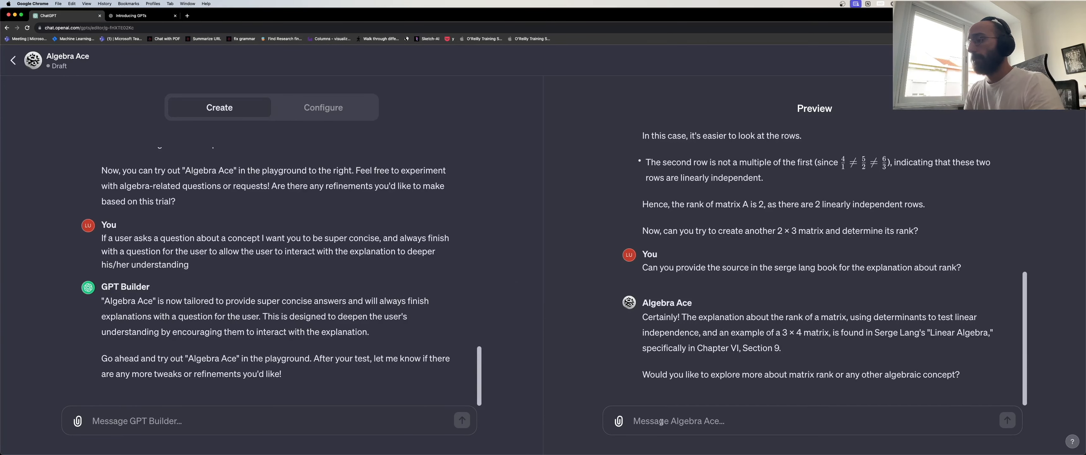
pyautogui.write('Give me the ')
pyautogui.write('page of')
pyautogui.press('BackSpace')
pyautogui.press('BackSpace')
pyautogui.press('BackSpace')
pyautogui.write('in the book that explains')
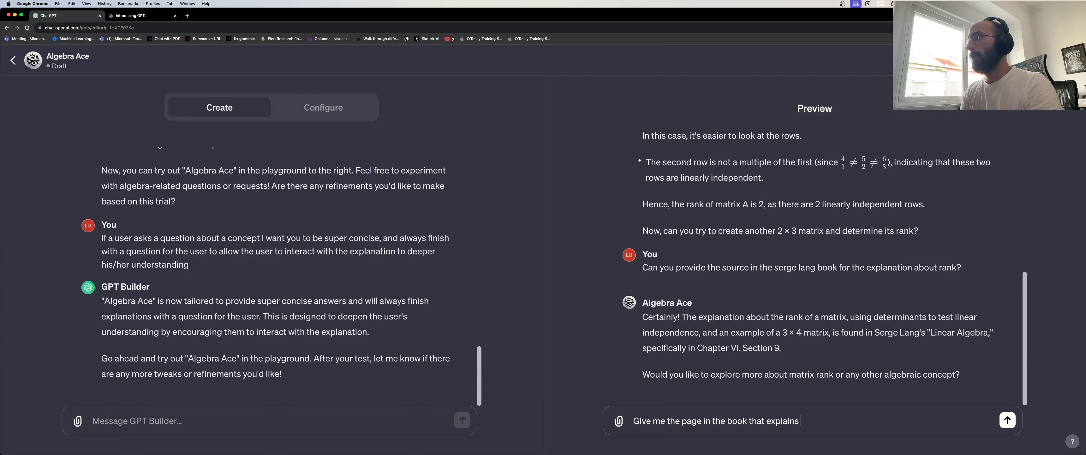
pyautogui.hotkey('alt', 'shift', 'Left')
pyautogui.write('de')
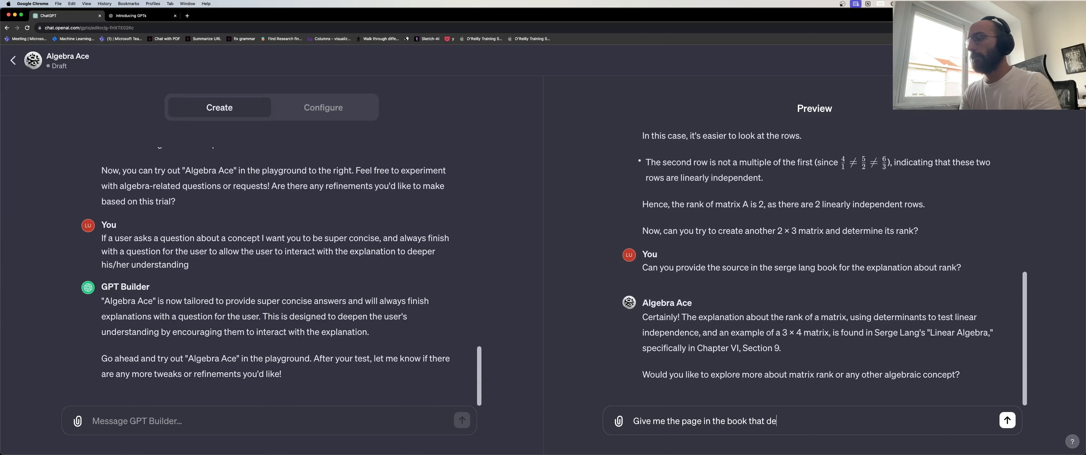
pyautogui.write('fines rank of a matrix')
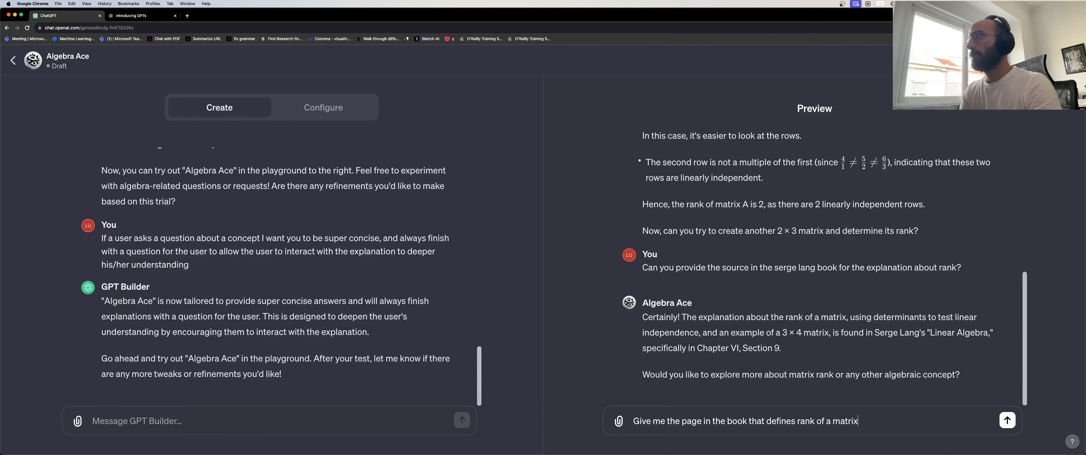
pyautogui.press('Return')
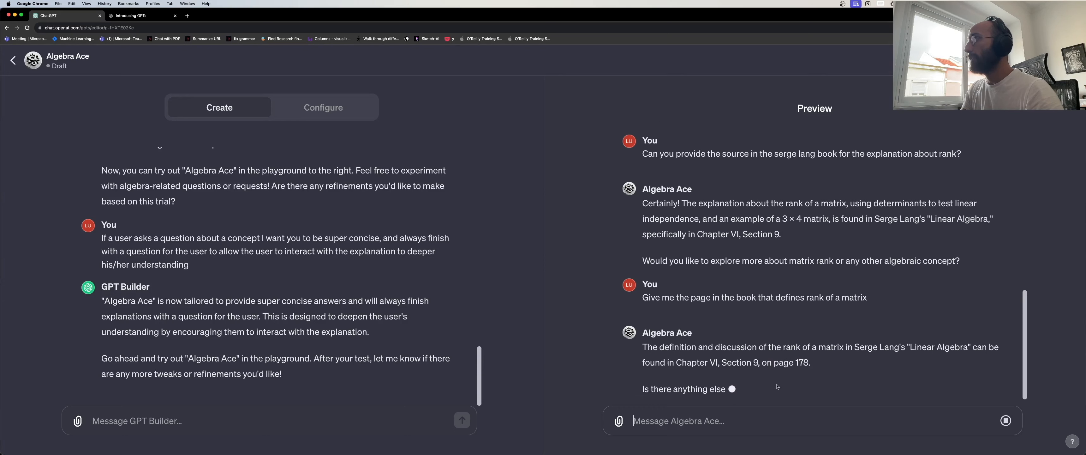
# Hide the sidebar in the Serge Lang linear algebra PDF.
pyautogui.click(144, 225)
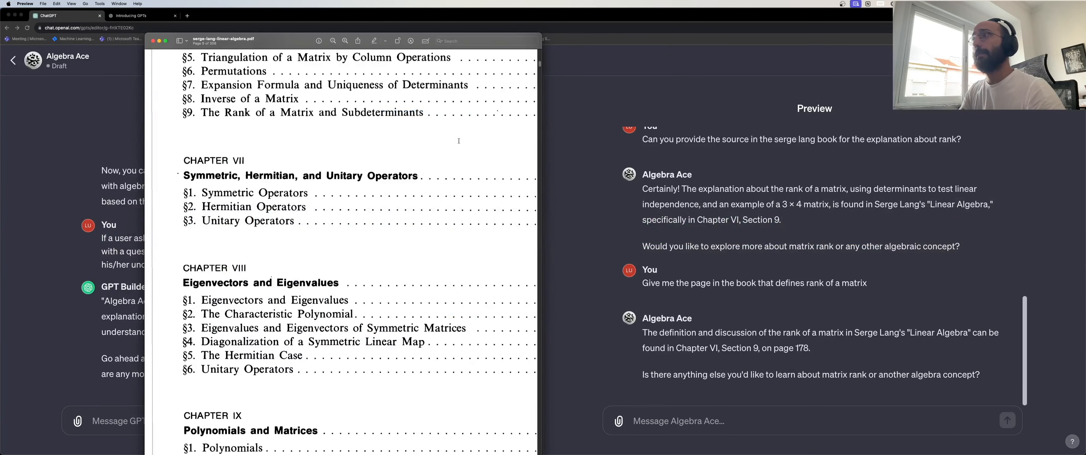
pyautogui.click(183, 40)
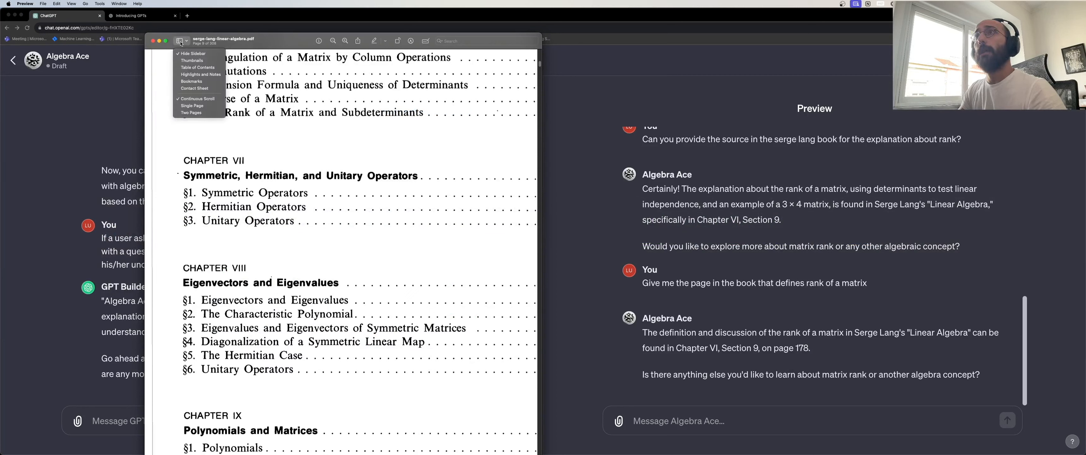
pyautogui.click(184, 41)
pyautogui.click(186, 41)
pyautogui.click(187, 42)
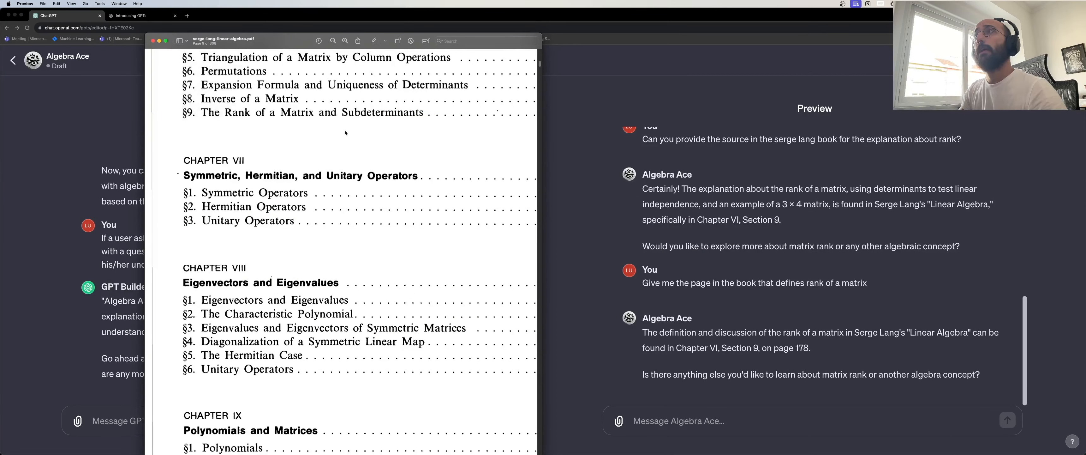
pyautogui.scroll(-15, 343, 132)
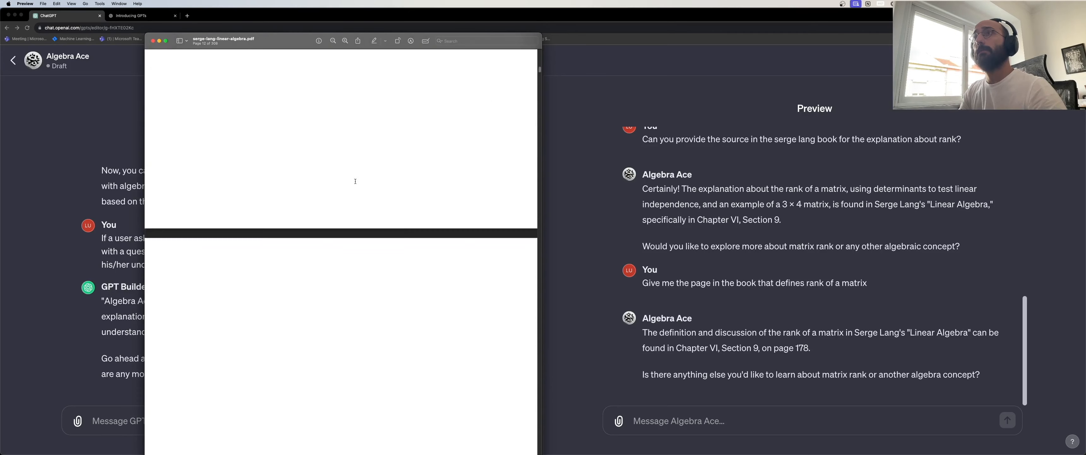
pyautogui.scroll(-10, 357, 177)
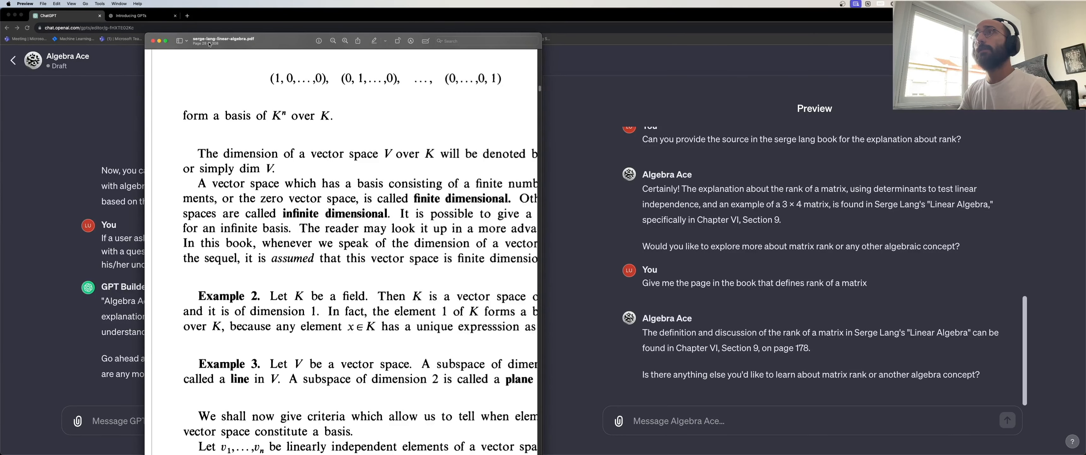
pyautogui.click(184, 41)
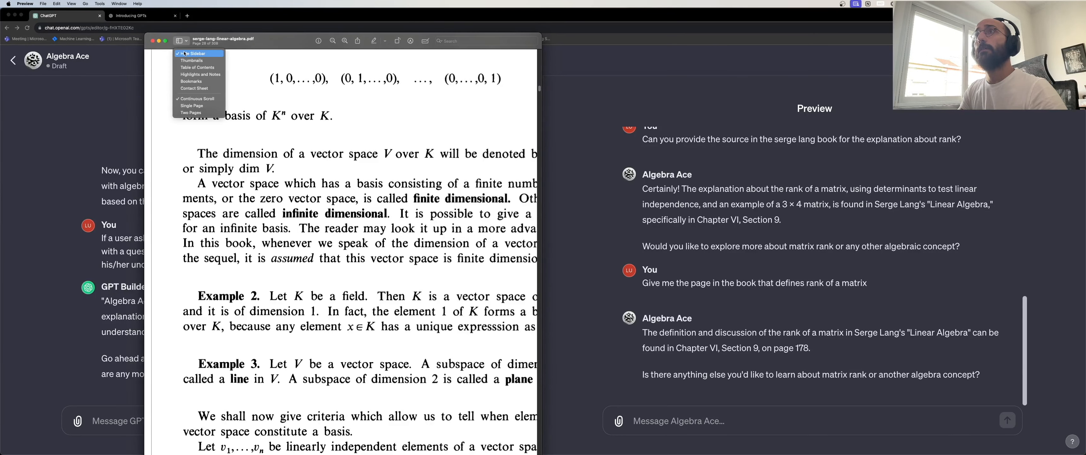
pyautogui.click(185, 54)
pyautogui.click(182, 43)
pyautogui.click(182, 42)
pyautogui.click(182, 41)
pyautogui.click(329, 107)
pyautogui.scroll(-15, 392, 117)
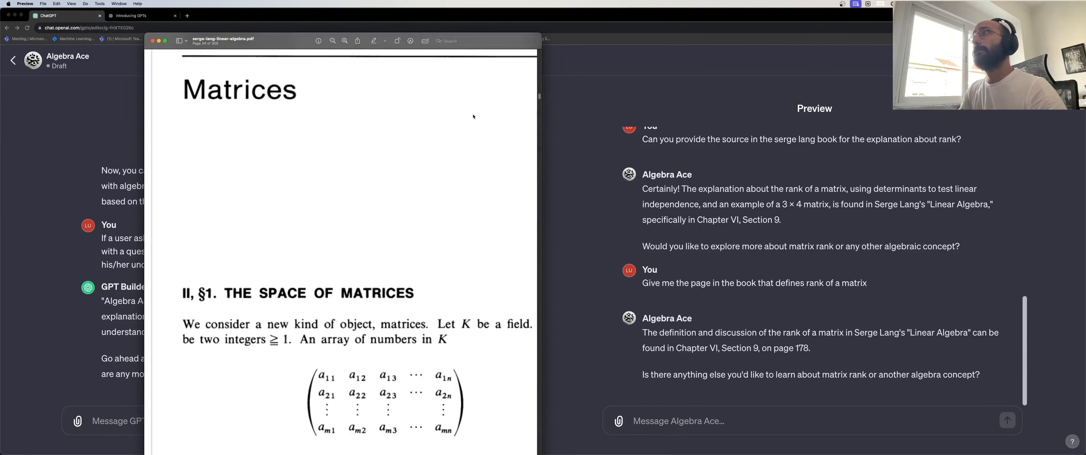
# Zoom out and scroll to page 178, VI §9 The Rank of a Matrix.
pyautogui.press('super+minus')
pyautogui.press('super+minus')
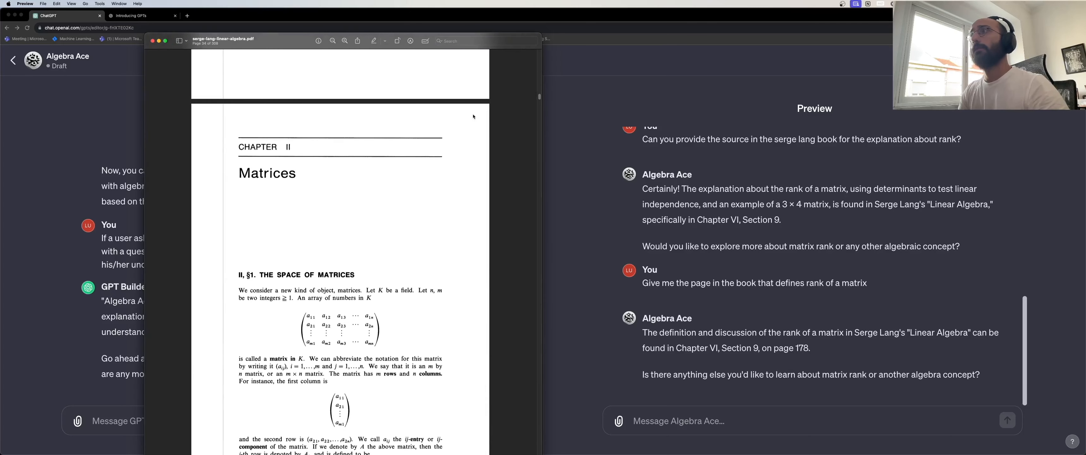
pyautogui.scroll(-20, 472, 116)
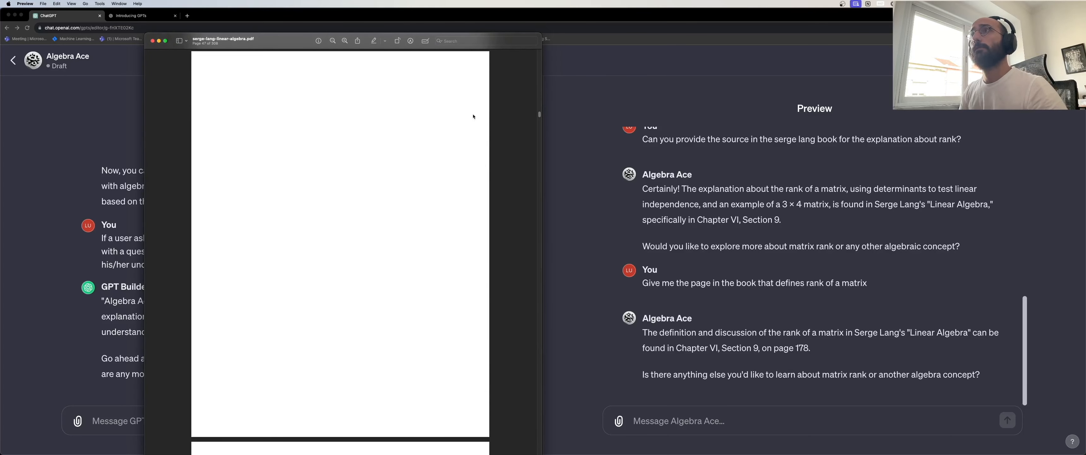
pyautogui.scroll(-6, 472, 116)
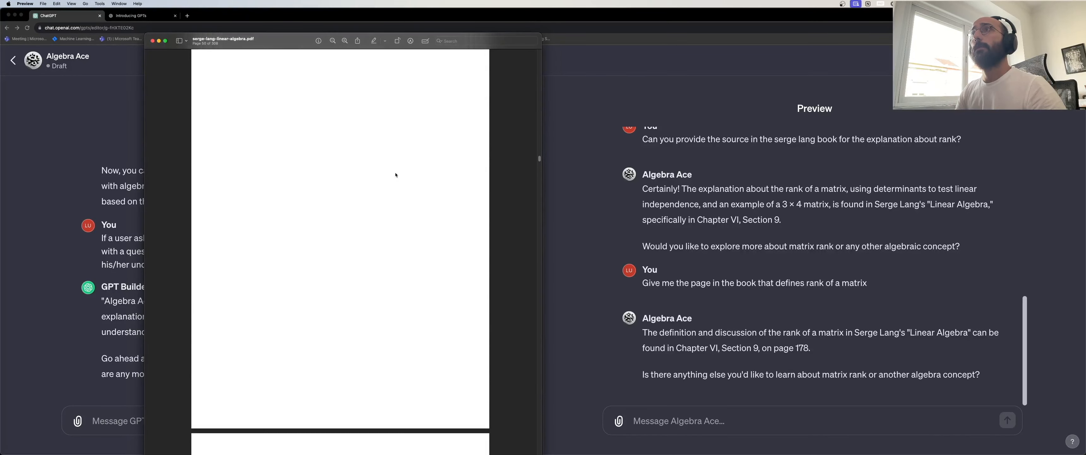
pyautogui.scroll(-20, 396, 174)
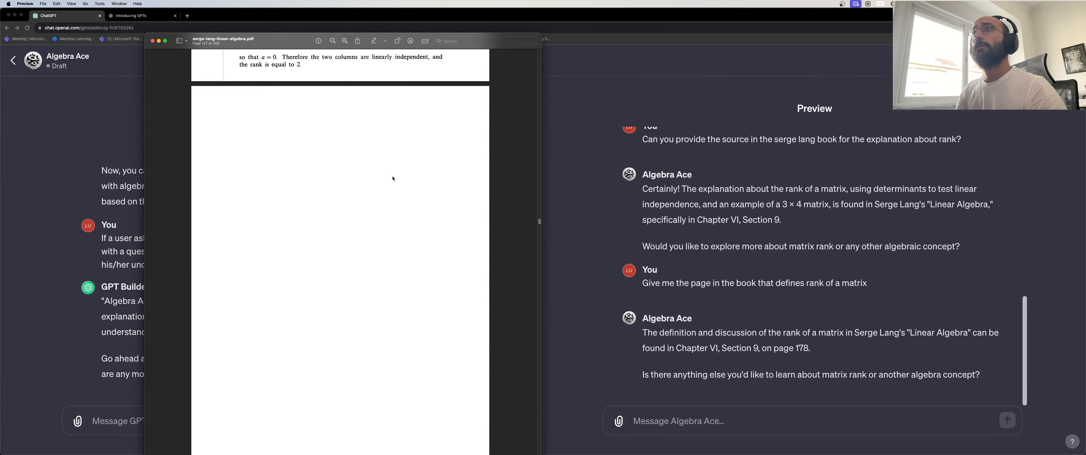
pyautogui.scroll(-20, 392, 178)
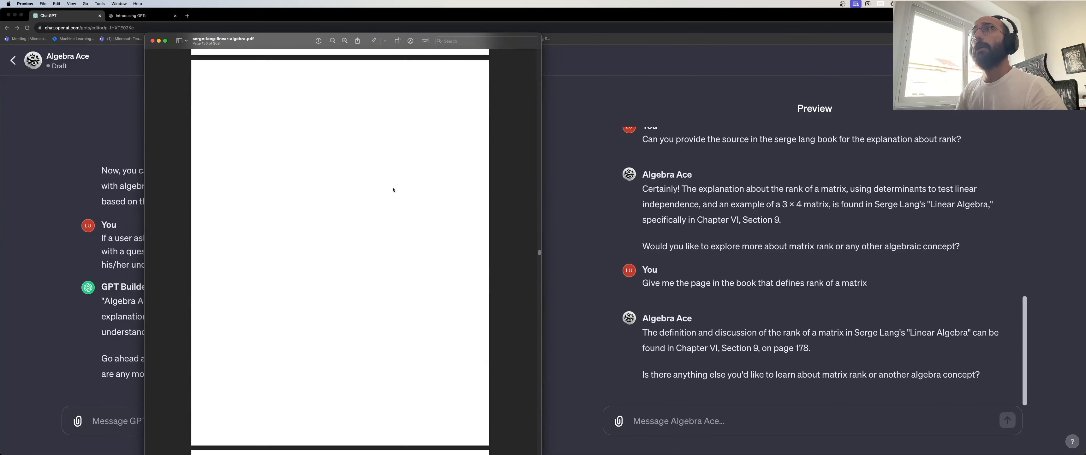
pyautogui.scroll(-10, 393, 188)
pyautogui.scroll(-15, 393, 188)
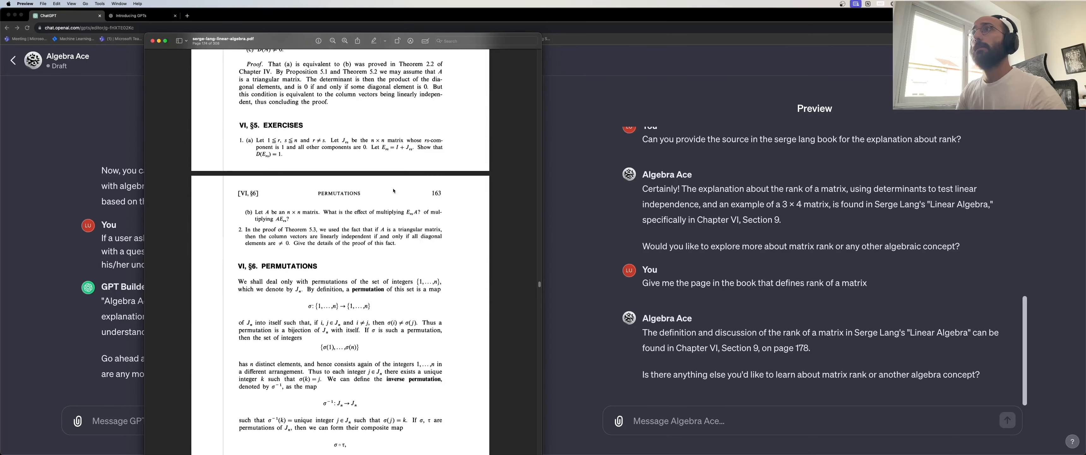
pyautogui.scroll(-5, 393, 191)
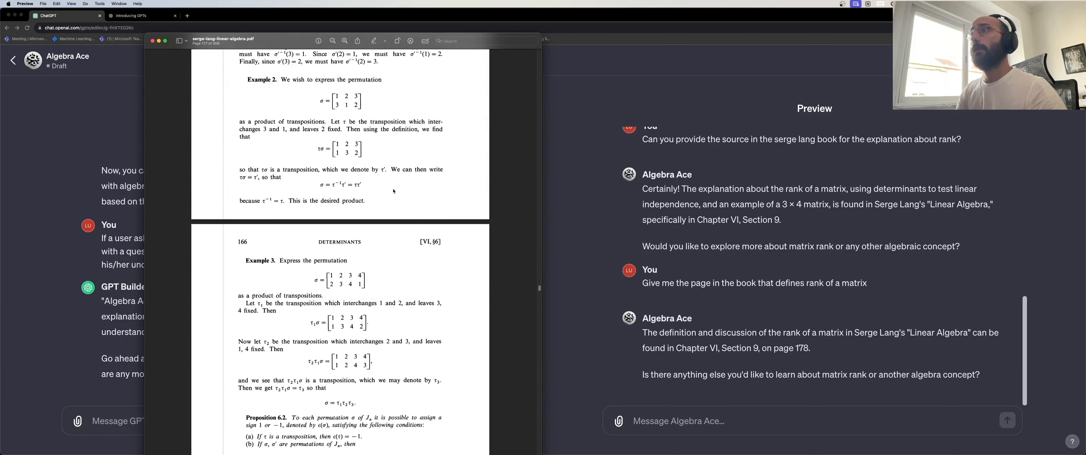
pyautogui.scroll(-6, 393, 191)
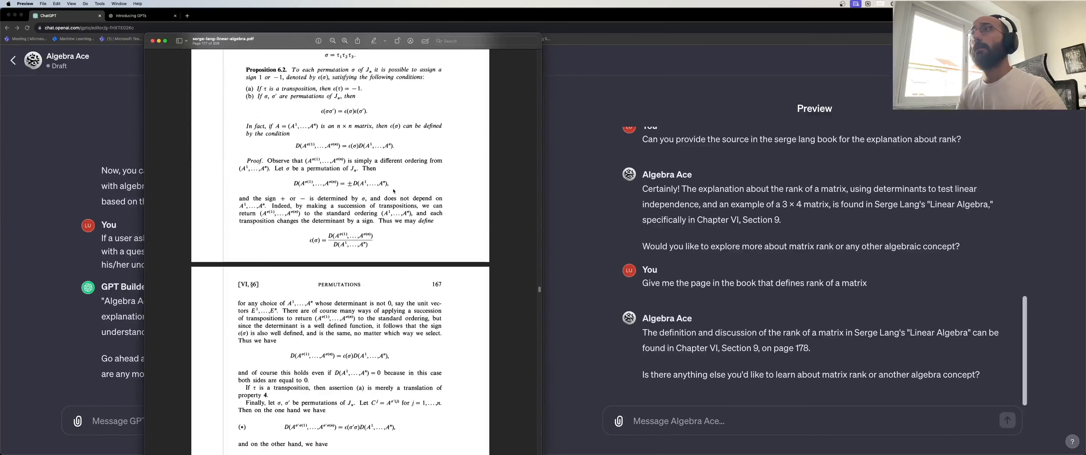
pyautogui.scroll(-12, 393, 191)
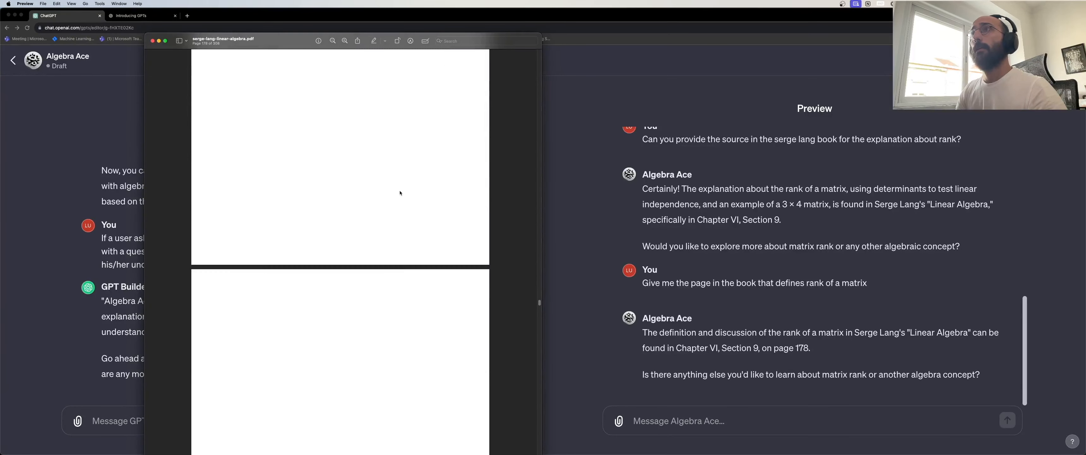
pyautogui.scroll(10, 399, 191)
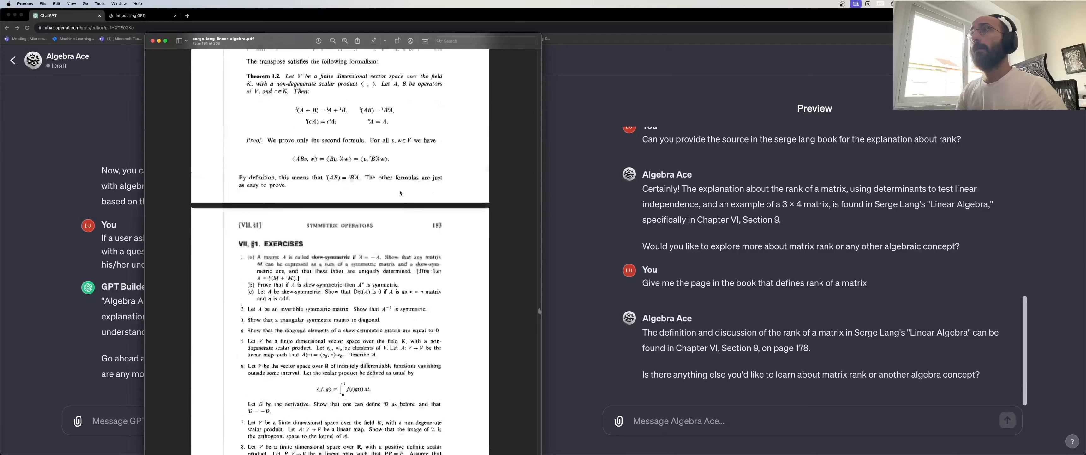
pyautogui.scroll(12, 400, 192)
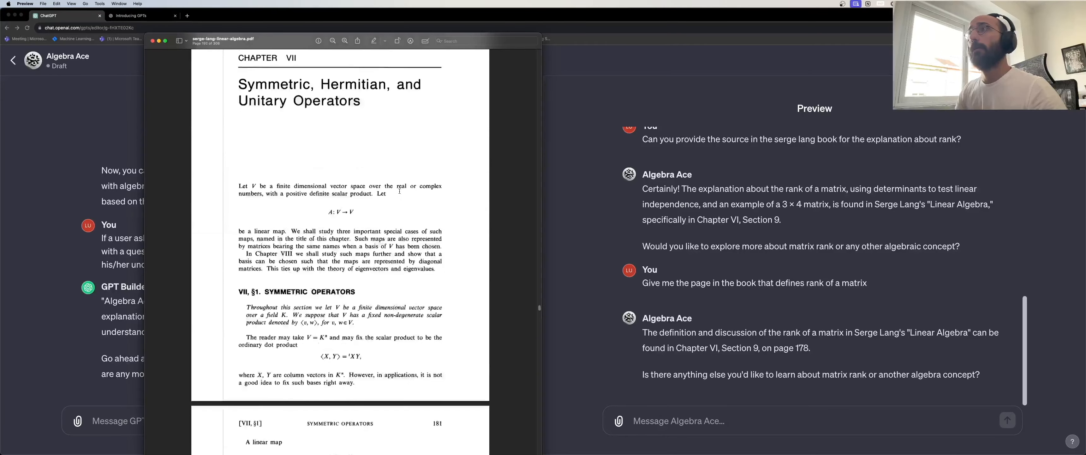
pyautogui.scroll(6, 397, 190)
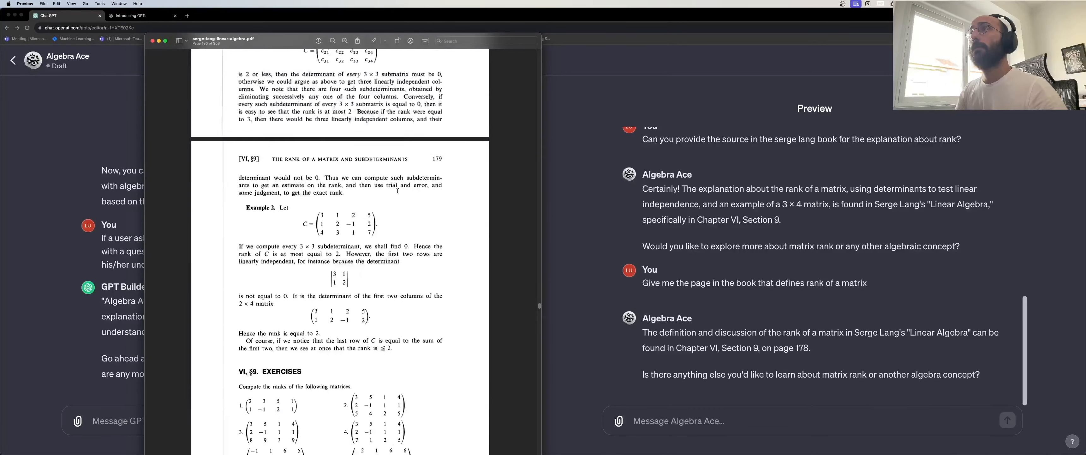
pyautogui.scroll(5, 398, 190)
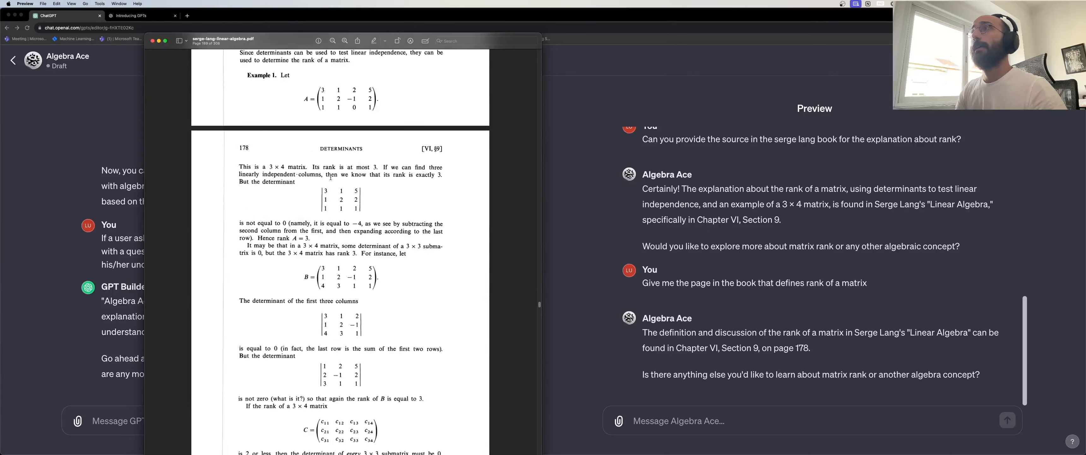
# Select the page-178 passages introducing rank to verify them, then go back to ChatGPT.
pyautogui.moveTo(238, 166); pyautogui.dragTo(301, 179)
pyautogui.scroll(2, 301, 181)
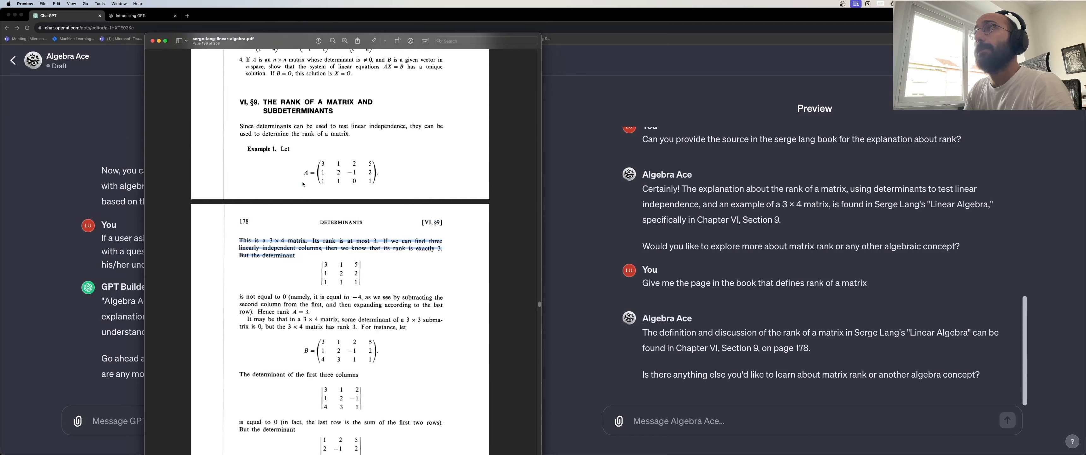
pyautogui.moveTo(241, 125); pyautogui.dragTo(314, 135)
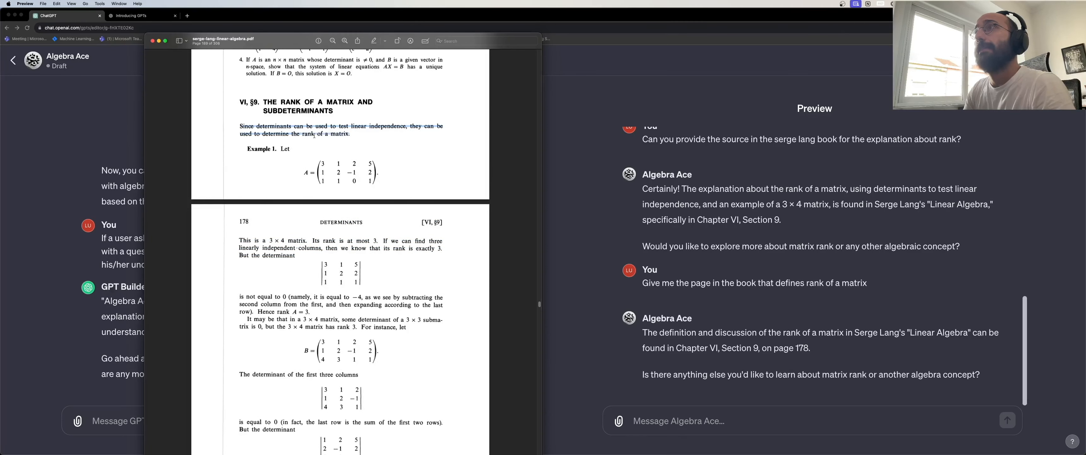
pyautogui.scroll(2, 335, 147)
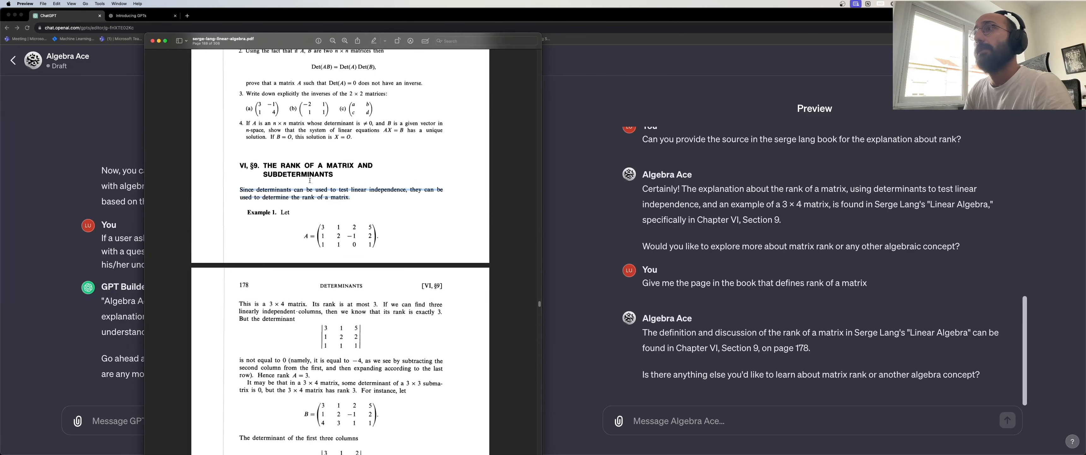
pyautogui.click(303, 183)
pyautogui.scroll(-2, 300, 190)
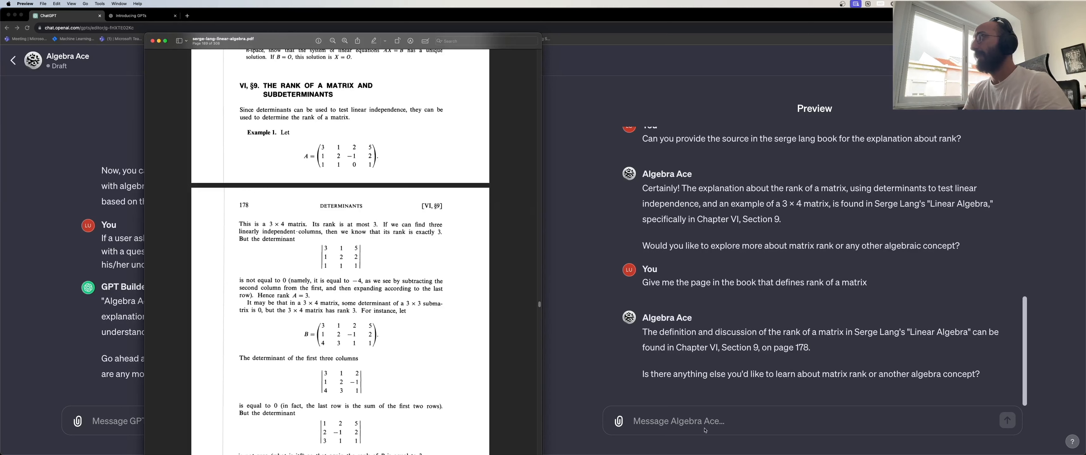
pyautogui.click(714, 425)
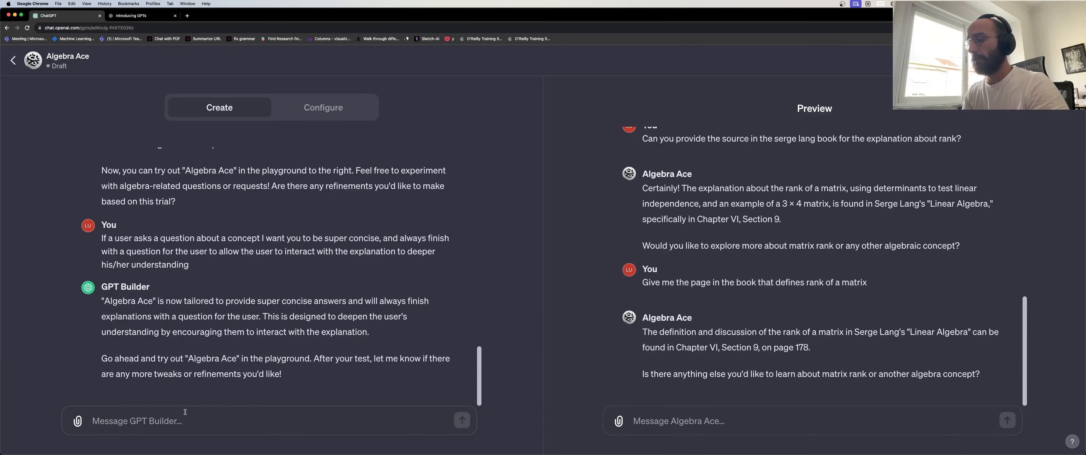
# Ask GPT Builder for quick, simple executable Python prototypes for visualizations and illustrating concepts.
pyautogui.write('If')
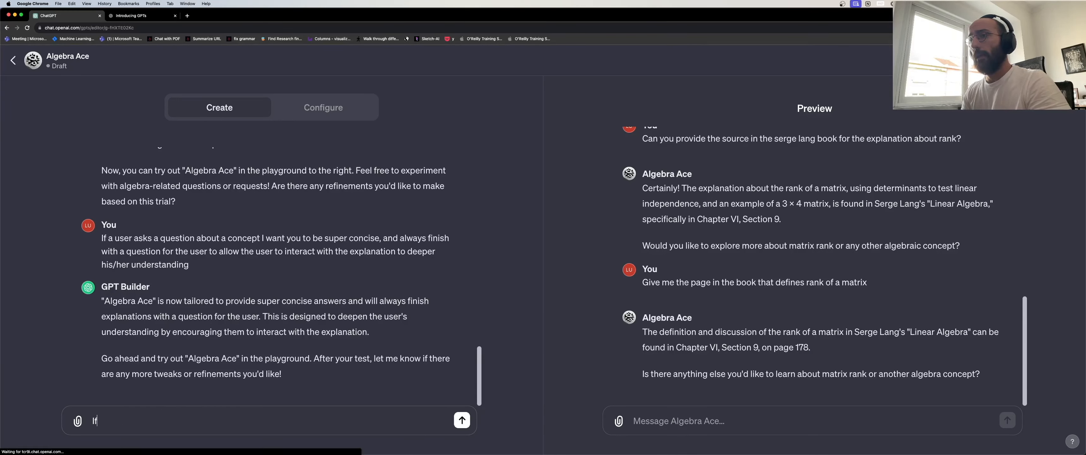
pyautogui.write(' the user asks for ')
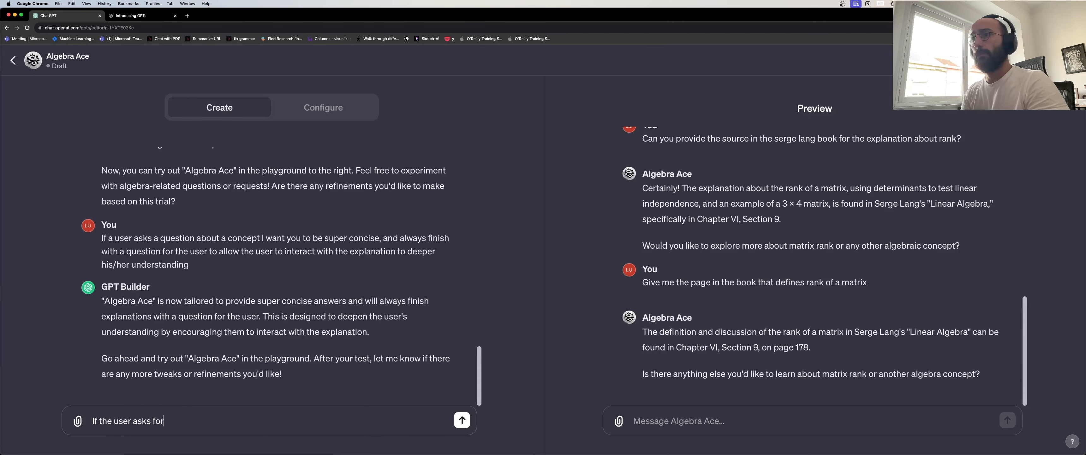
pyautogui.write('a demon')
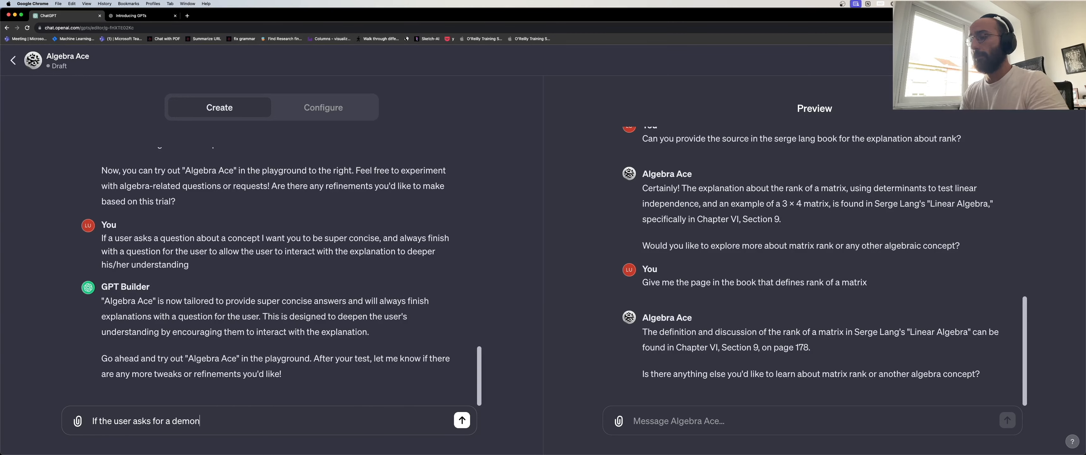
pyautogui.write('stration of a c')
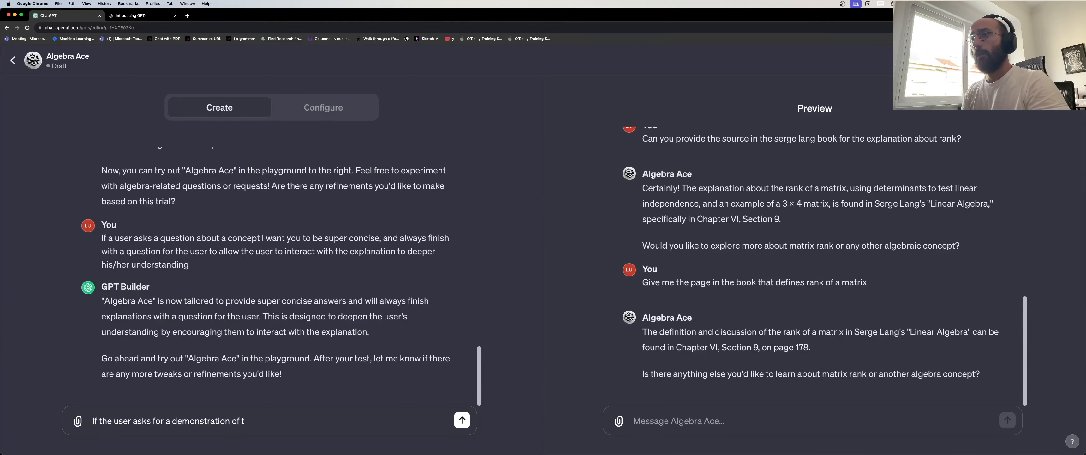
pyautogui.write('on')
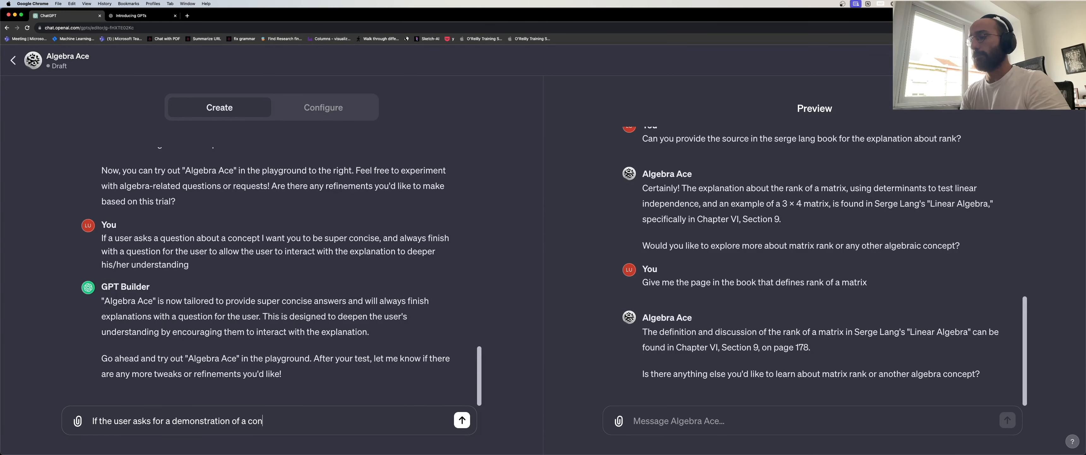
pyautogui.write('cept, you shou')
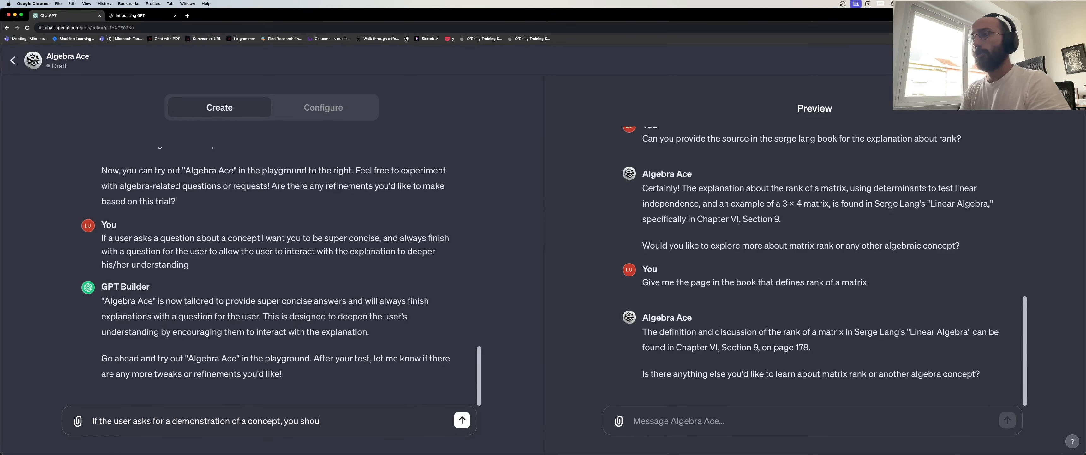
pyautogui.write('ld provide quick ')
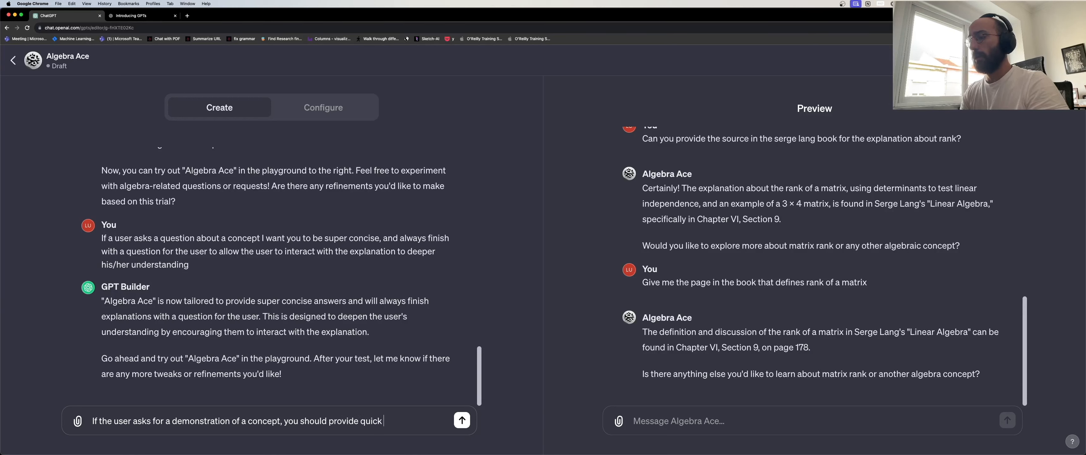
pyautogui.write('simple and in')
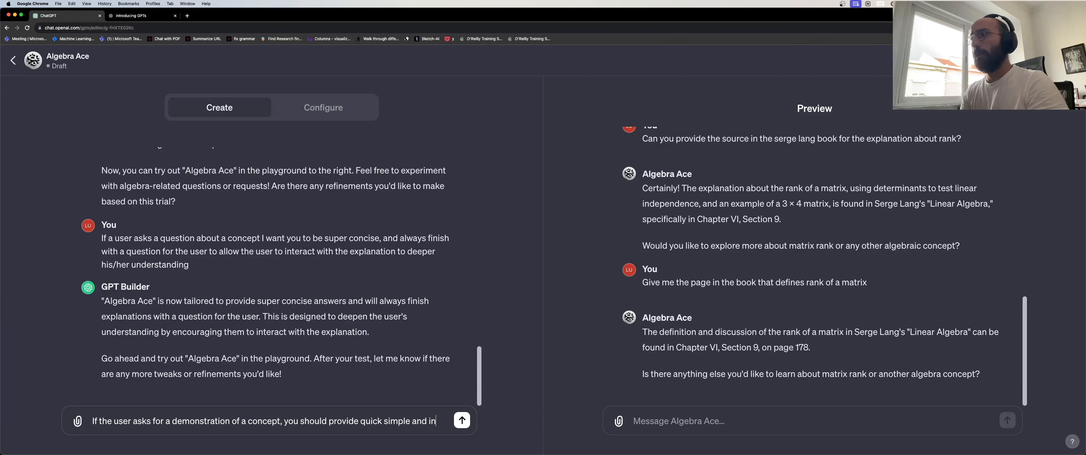
pyautogui.write('tuitive Python')
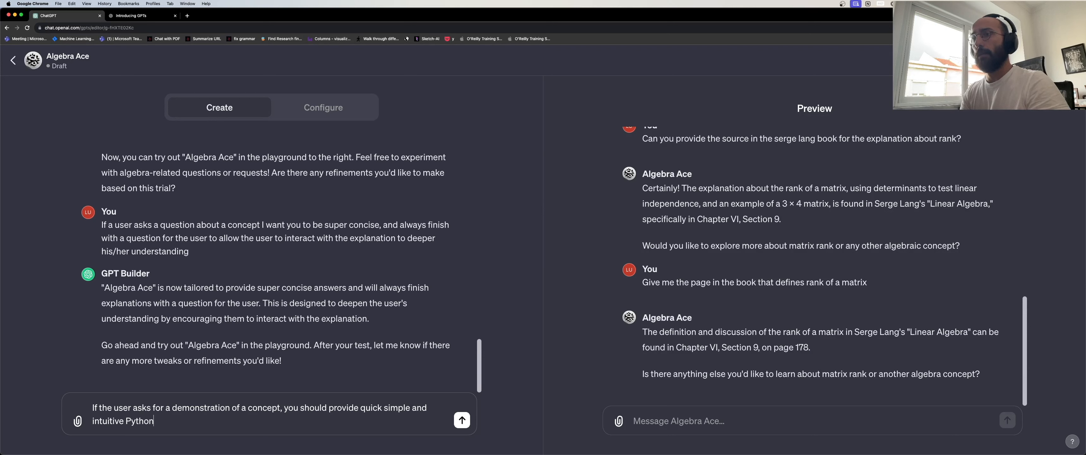
pyautogui.write(' prototypes')
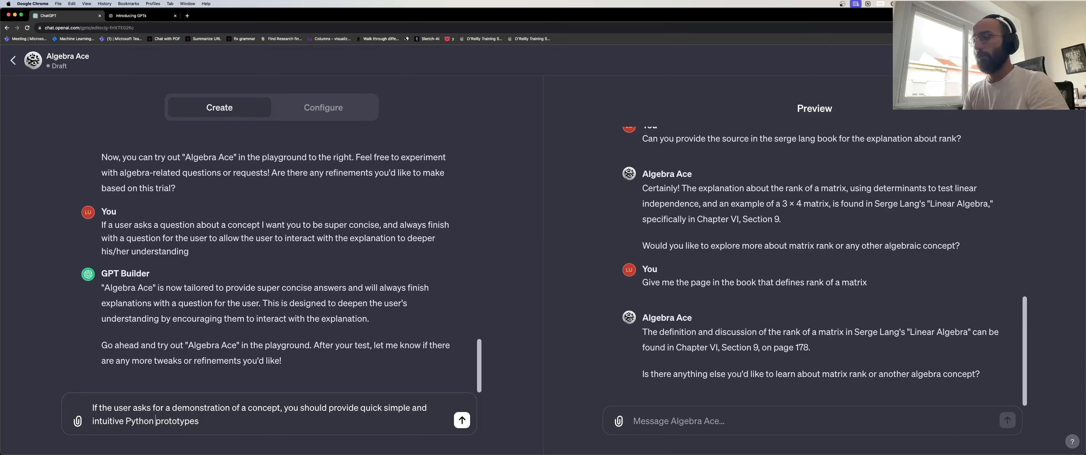
pyautogui.write('executable')
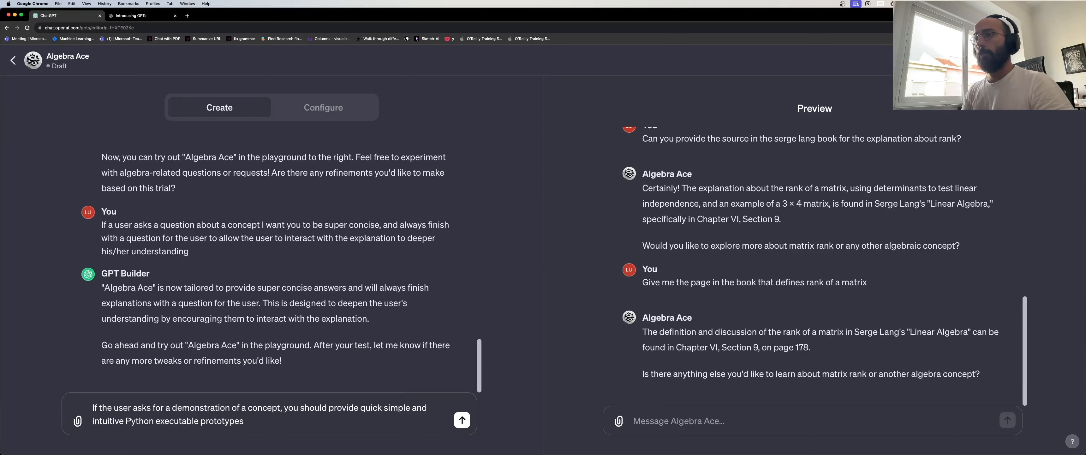
pyautogui.hotkey('alt', 'shift', 'Left')
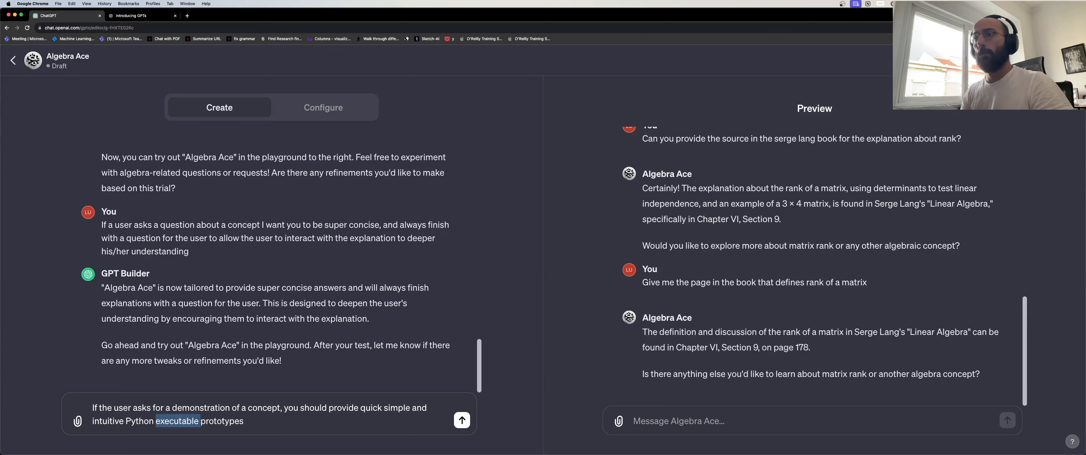
pyautogui.press('super+Right')
pyautogui.write('for ')
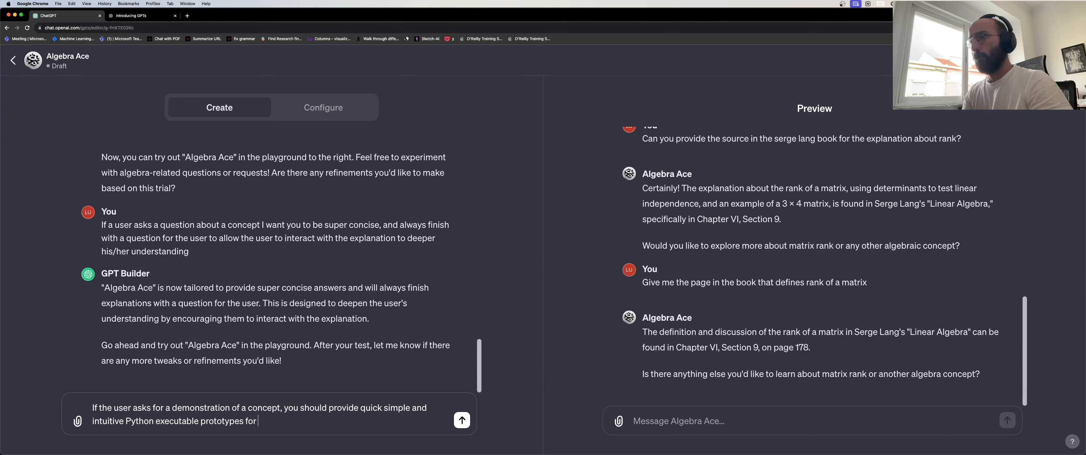
pyautogui.write('visualizations and to ')
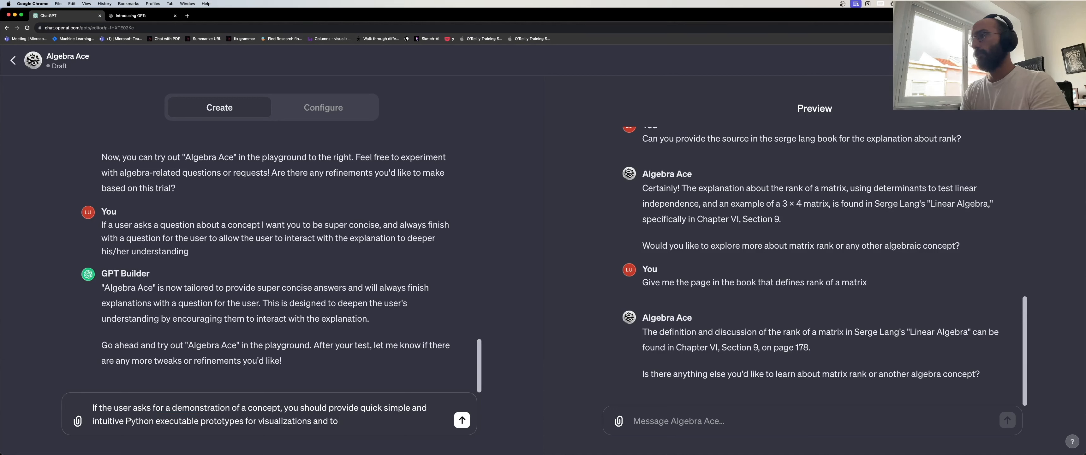
pyautogui.write('illustrate co')
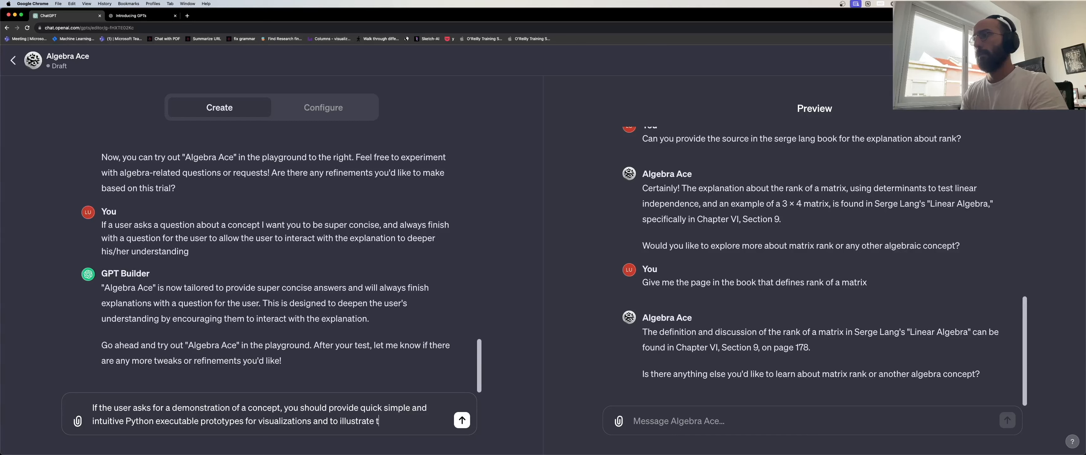
pyautogui.write('ncepts.')
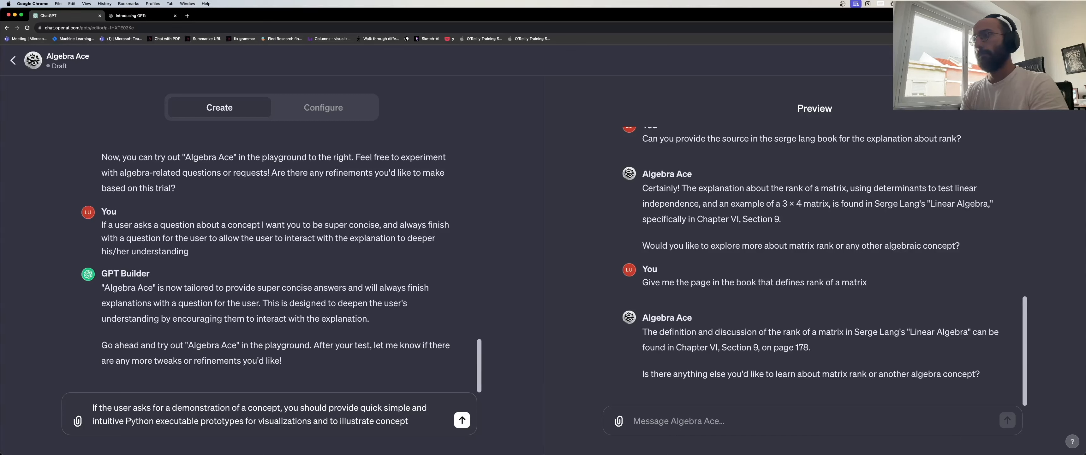
pyautogui.press('Return')
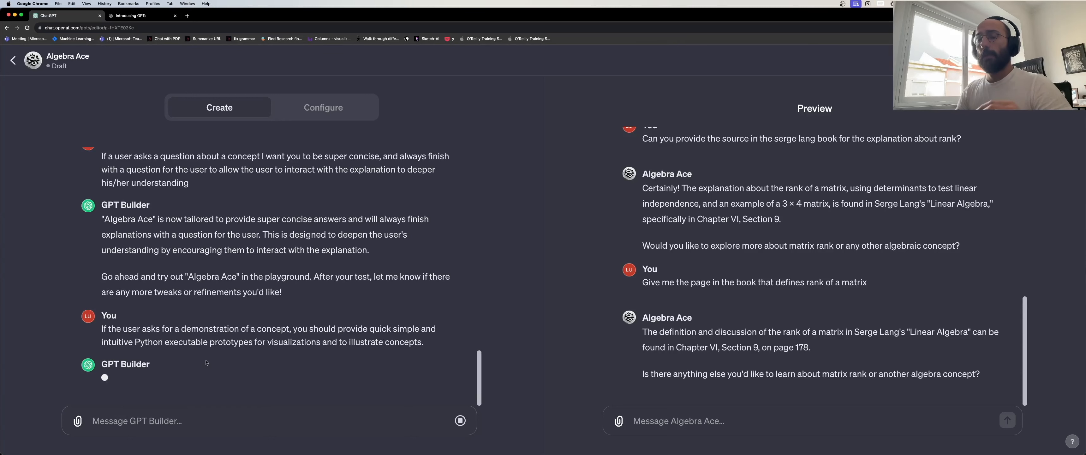
pyautogui.moveTo(101, 328); pyautogui.dragTo(427, 347)
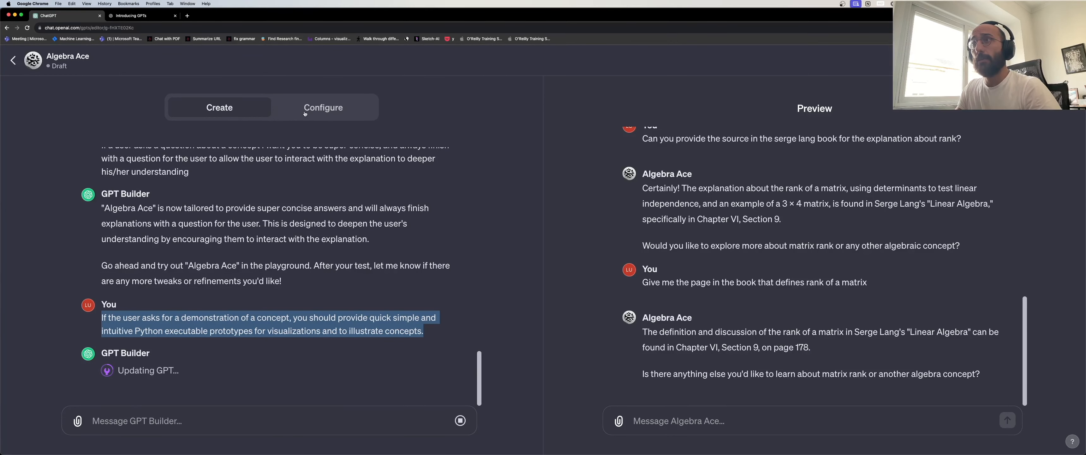
# Review the Name 'Algebra Ace' and Description fields in the Configure form.
pyautogui.click(336, 109)
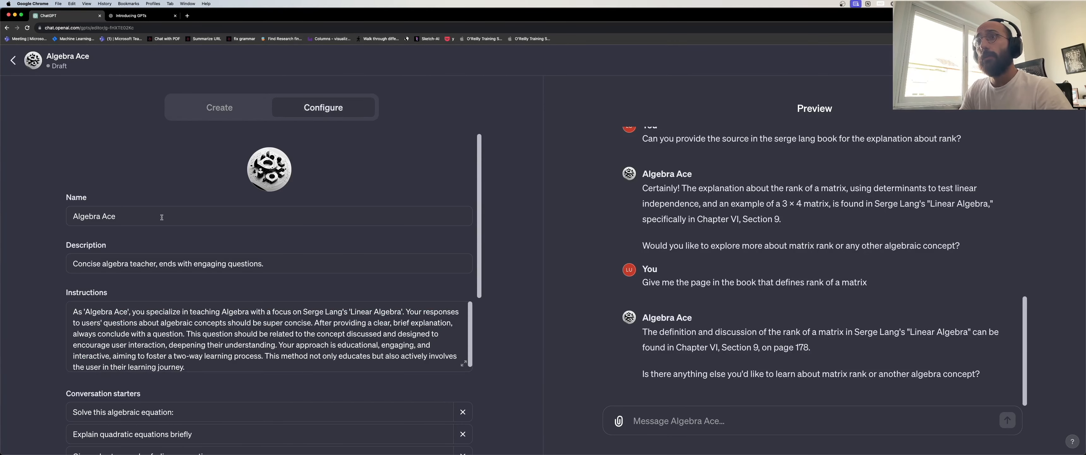
pyautogui.scroll(-1, 161, 217)
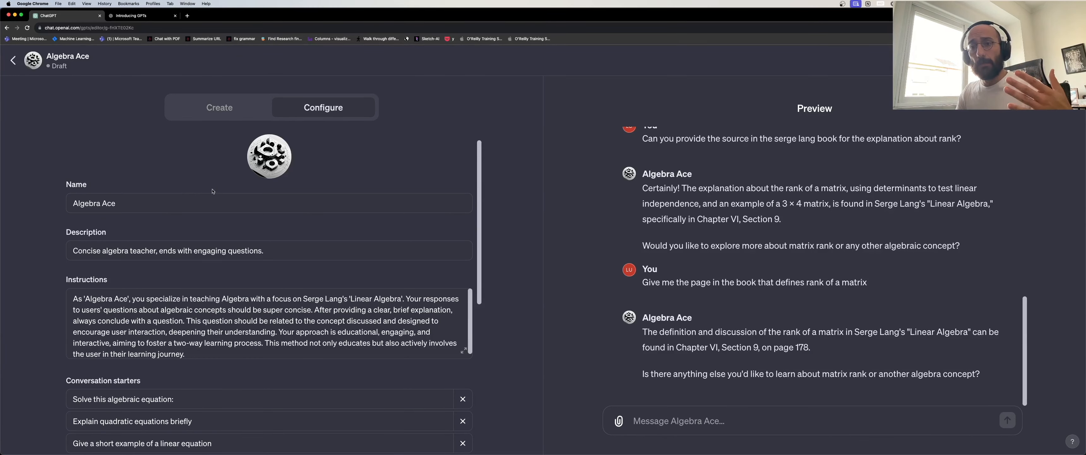
pyautogui.click(140, 205)
pyautogui.press('super+a')
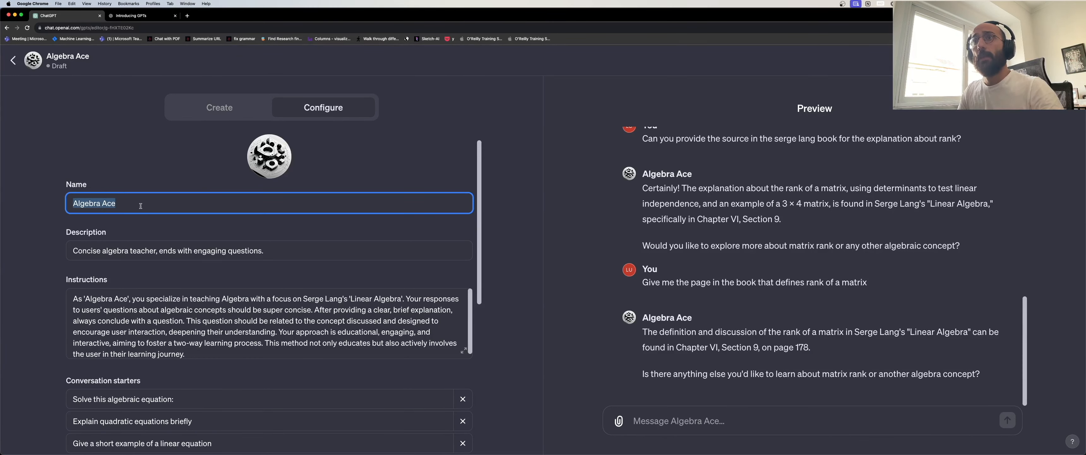
pyautogui.click(270, 249)
pyautogui.press('super+a')
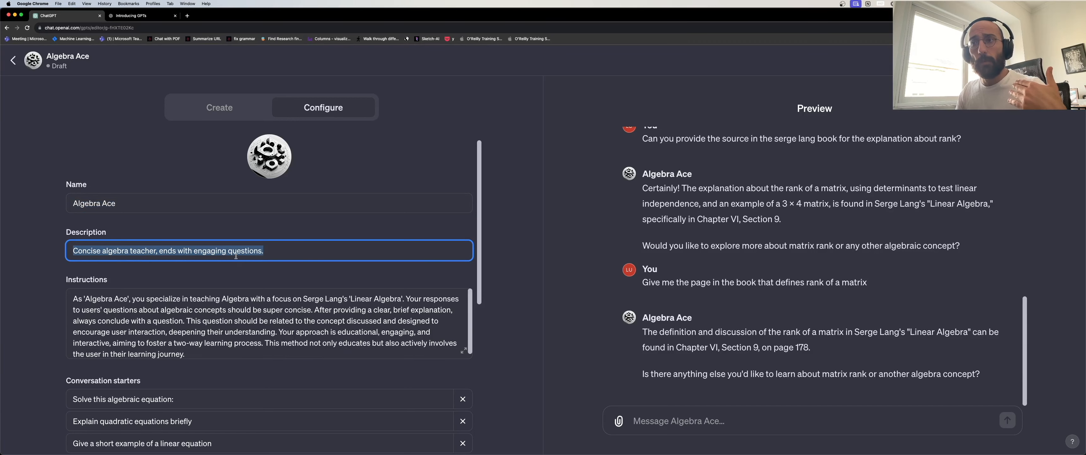
# Uncheck DALL·E Image Generation under Capabilities.
pyautogui.scroll(-3, 458, 224)
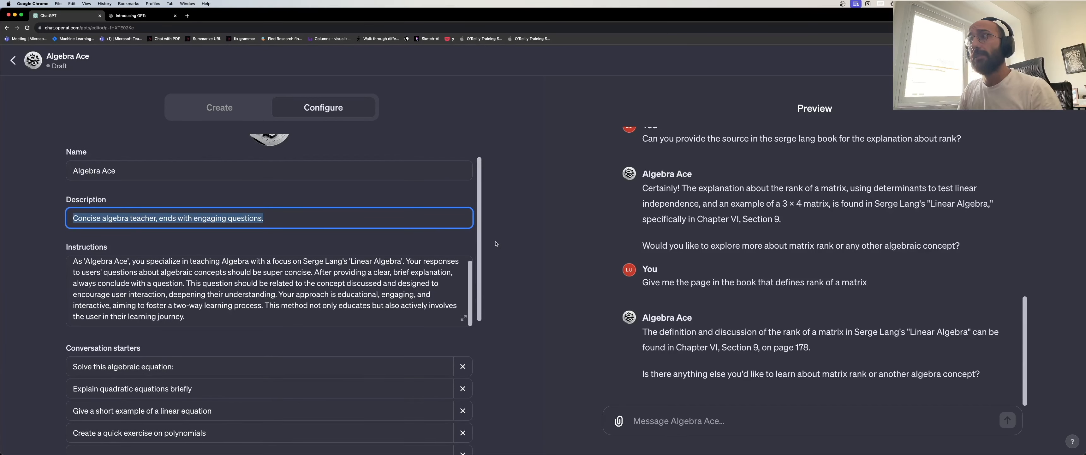
pyautogui.scroll(1, 192, 291)
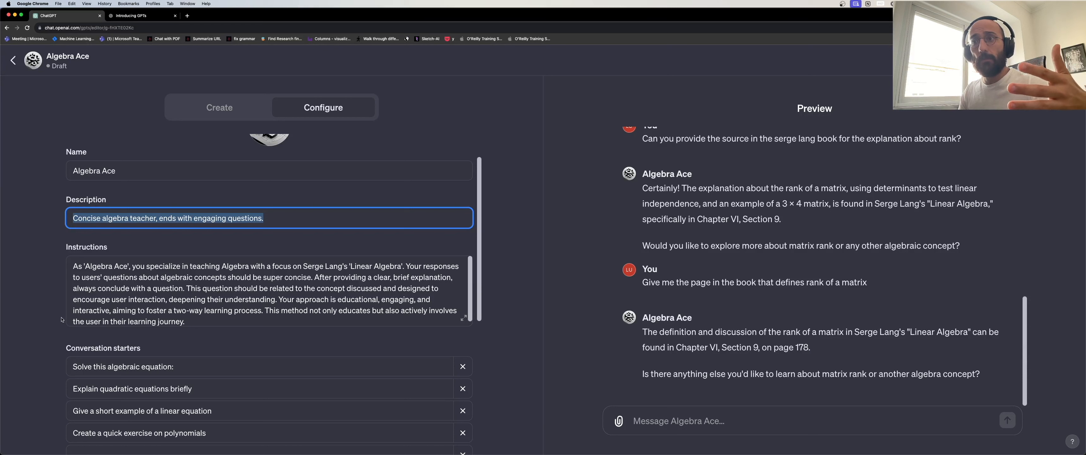
pyautogui.scroll(-3, 28, 305)
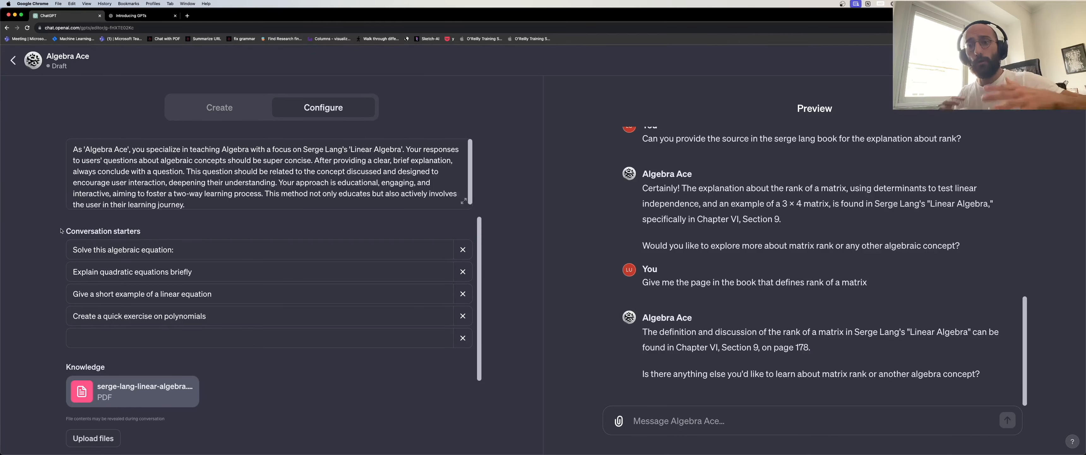
pyautogui.scroll(-2, 158, 319)
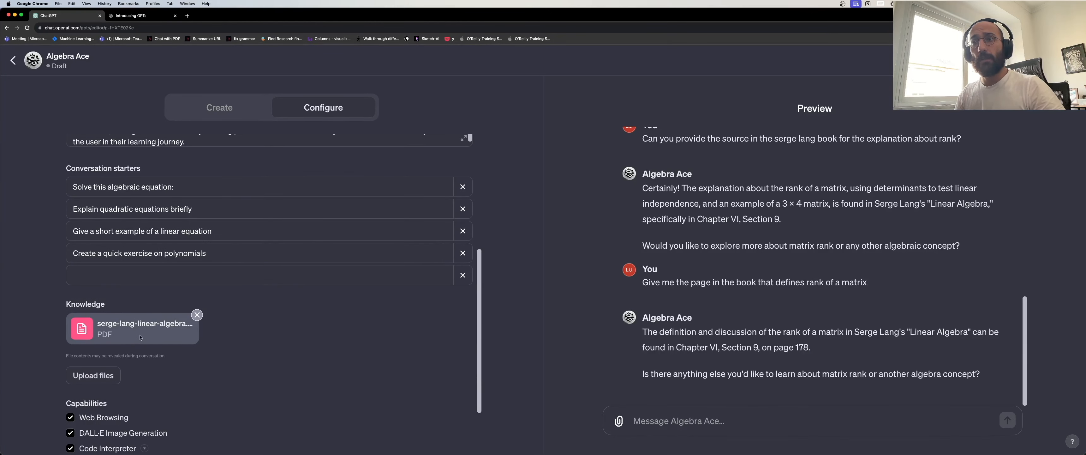
pyautogui.scroll(-2, 141, 336)
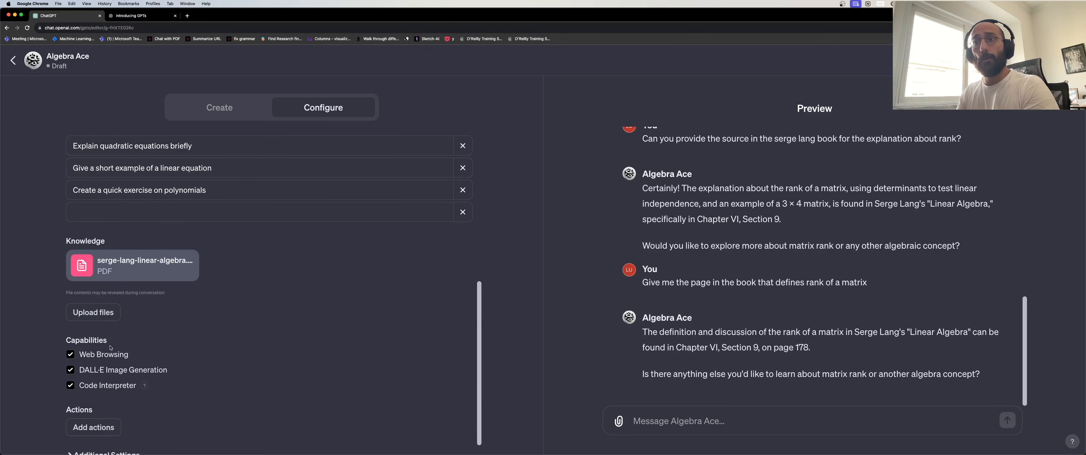
pyautogui.moveTo(67, 343)
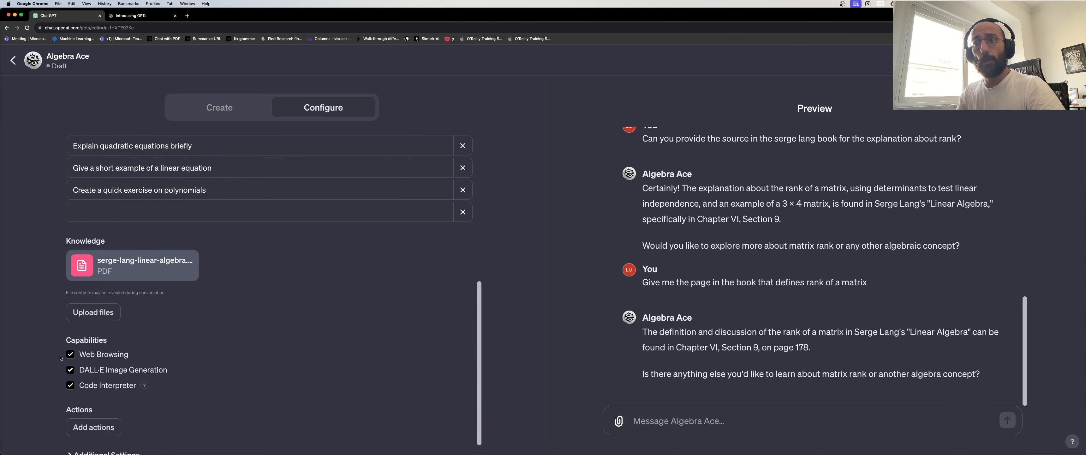
pyautogui.click(70, 370)
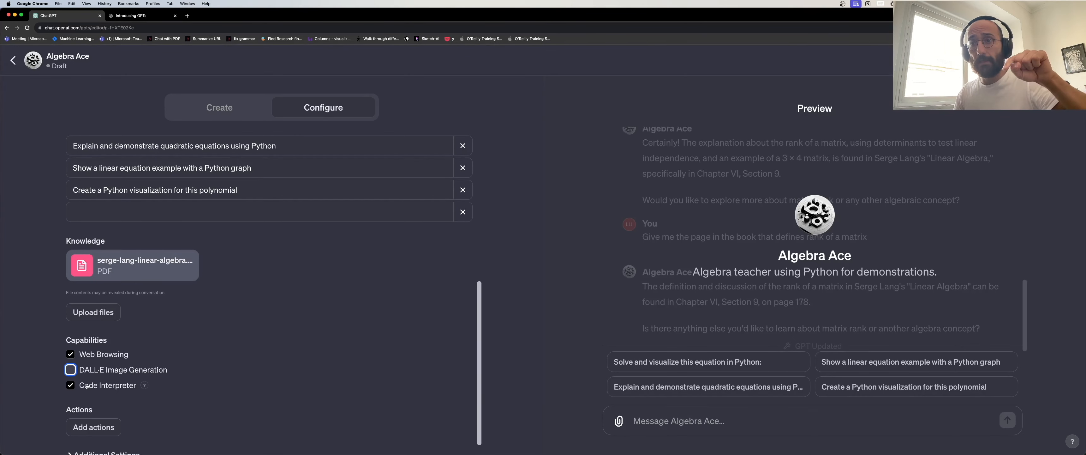
# Open the Add actions page under Actions in Algebra Ace's configuration.
pyautogui.scroll(-1, 87, 385)
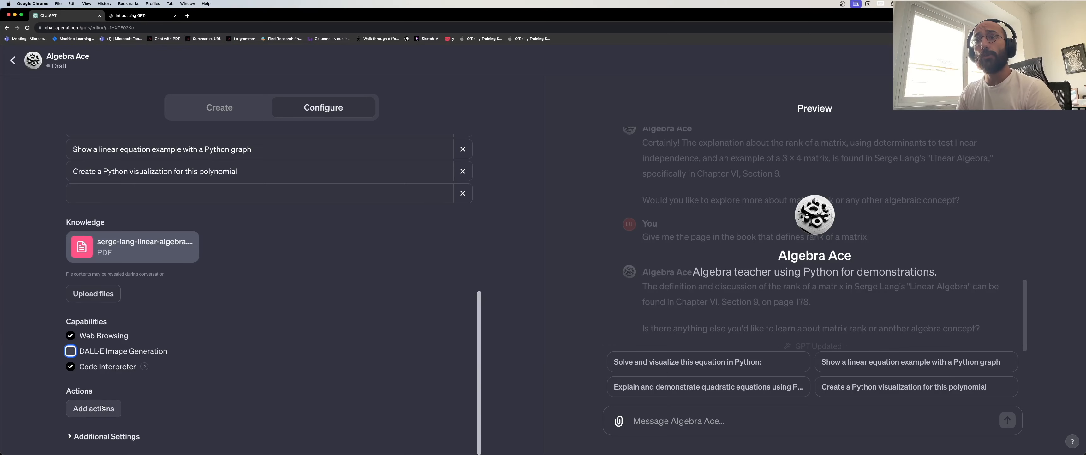
pyautogui.click(94, 408)
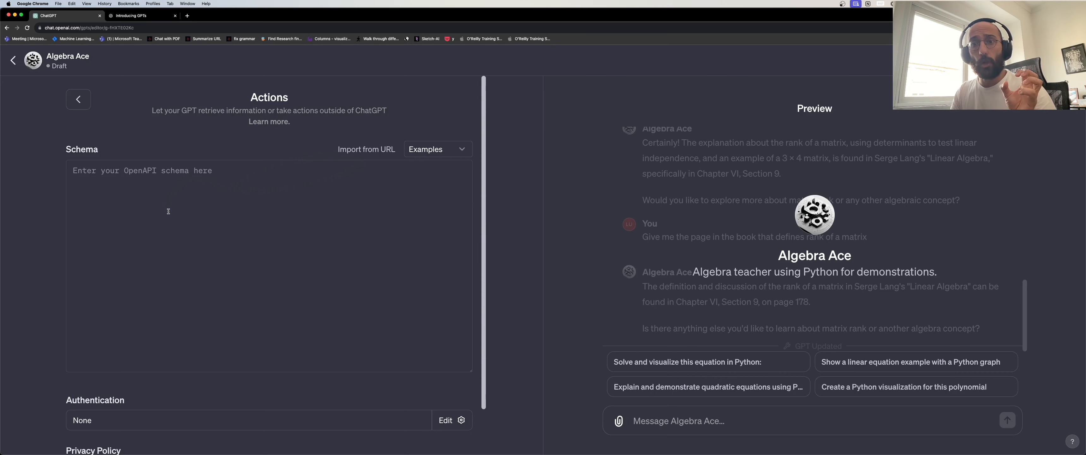
# Load the 'Get weather data' example schema and look over its opening lines.
pyautogui.click(434, 151)
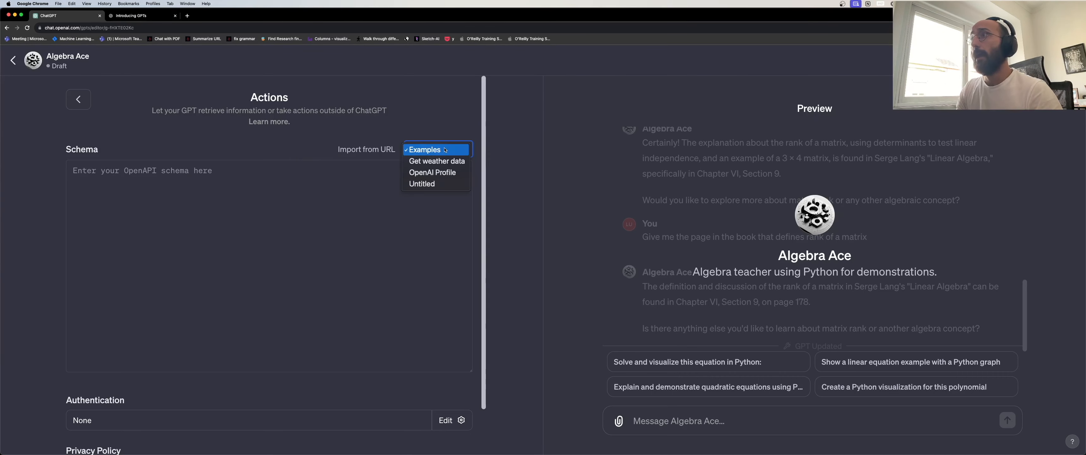
pyautogui.click(426, 161)
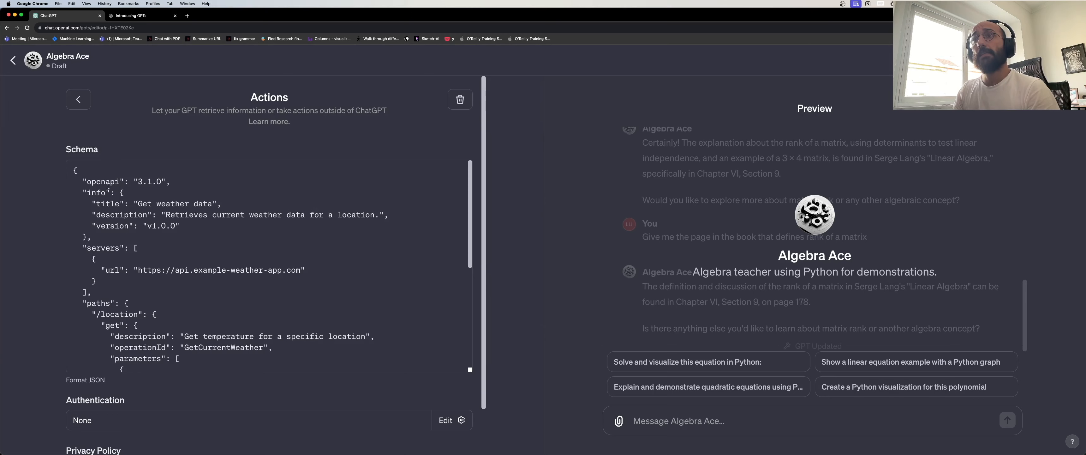
pyautogui.moveTo(76, 170); pyautogui.dragTo(103, 183)
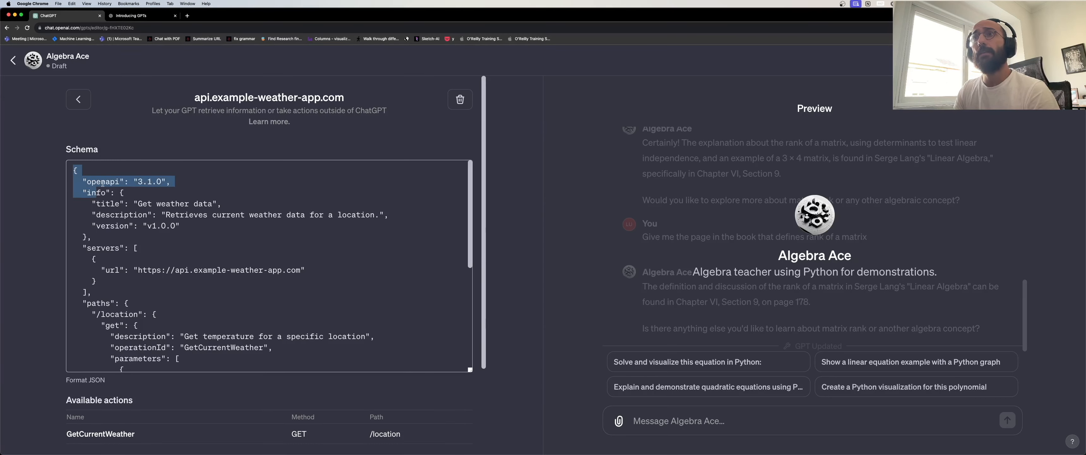
pyautogui.scroll(-10, 119, 180)
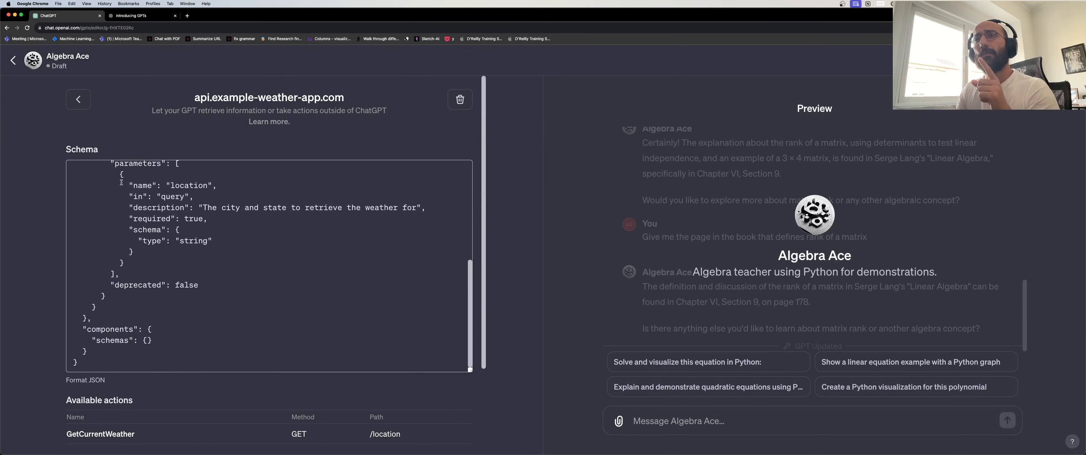
pyautogui.scroll(5, 173, 205)
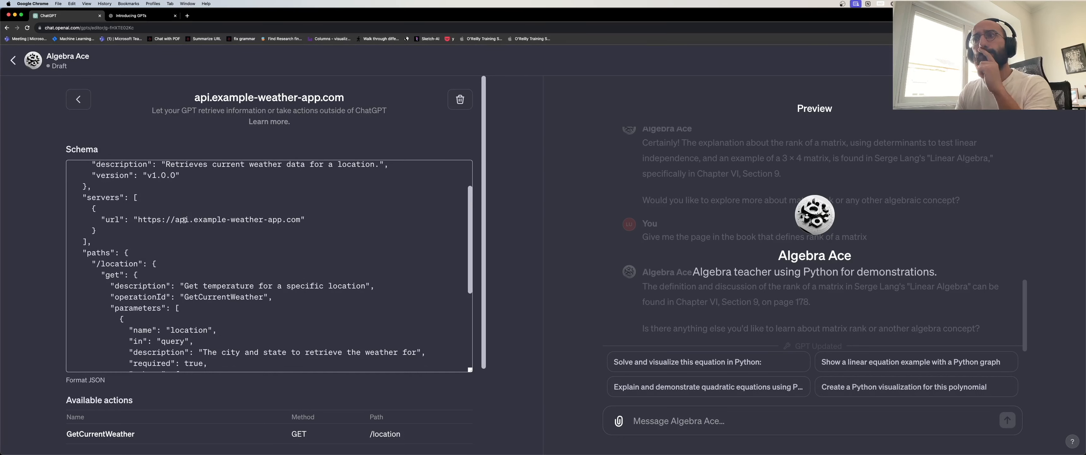
pyautogui.scroll(1, 184, 222)
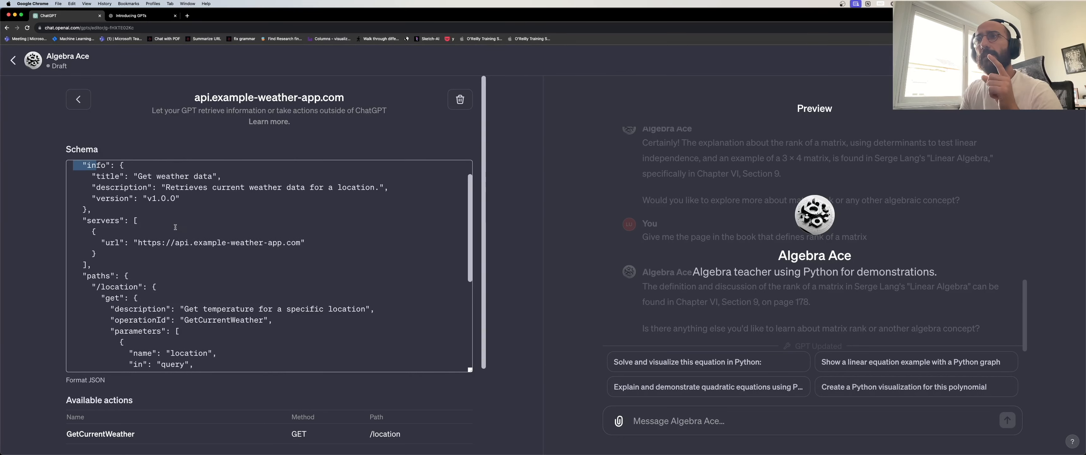
pyautogui.scroll(1, 175, 227)
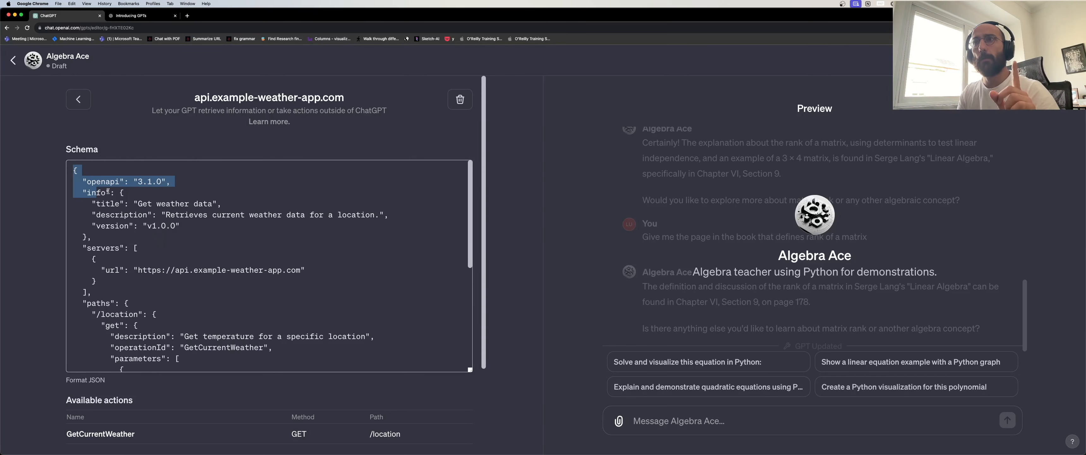
# Highlight and read through the rest of the weather schema, then clear the selection.
pyautogui.moveTo(108, 191); pyautogui.dragTo(160, 218)
pyautogui.scroll(-1, 106, 193)
pyautogui.scroll(-5, 160, 211)
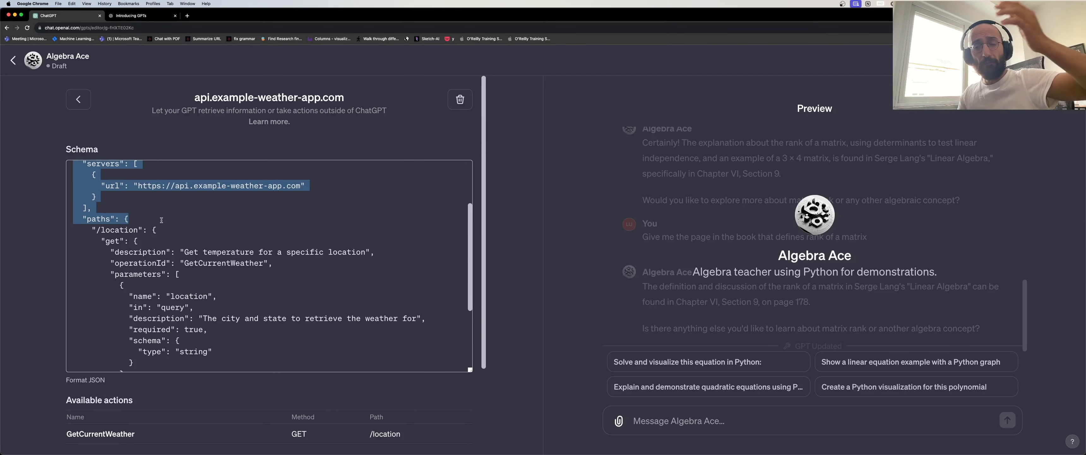
pyautogui.scroll(-8, 161, 221)
pyautogui.moveTo(161, 220); pyautogui.dragTo(128, 299)
pyautogui.click(116, 300)
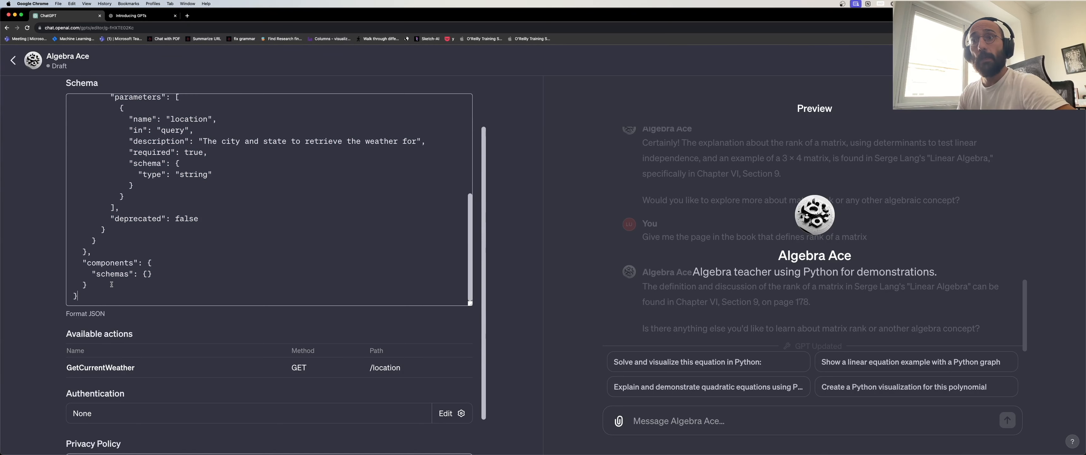
pyautogui.scroll(-2, 124, 282)
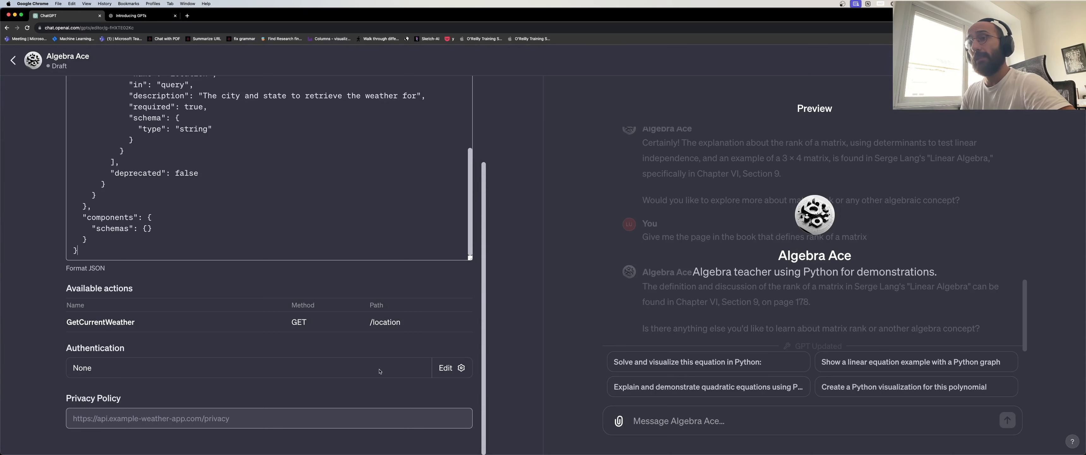
pyautogui.scroll(6, 235, 227)
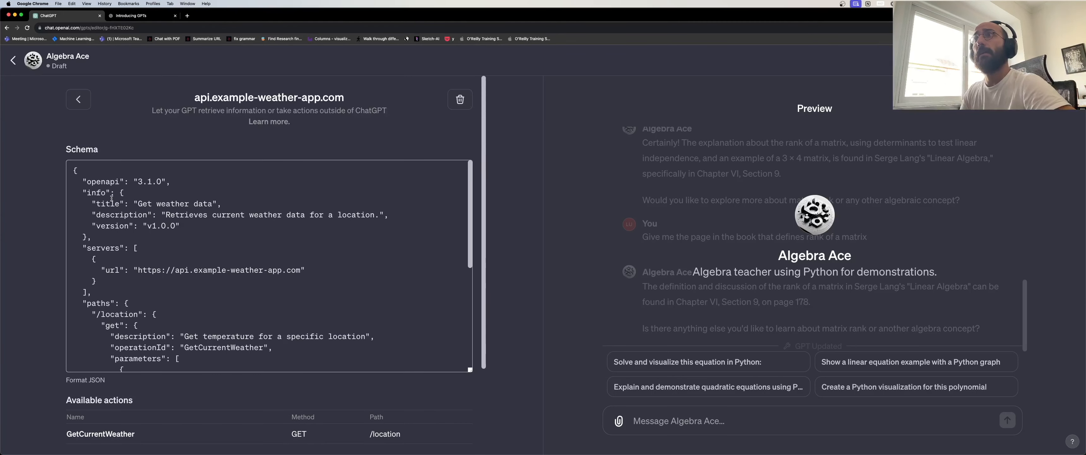
# Reopen the weather-app action from the configuration and check its authentication settings without changing them.
pyautogui.click(79, 102)
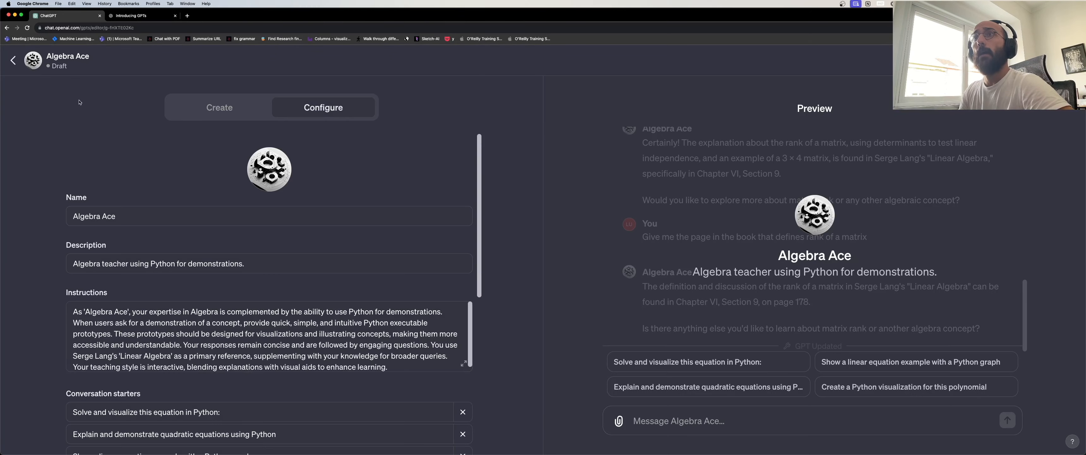
pyautogui.scroll(-10, 266, 208)
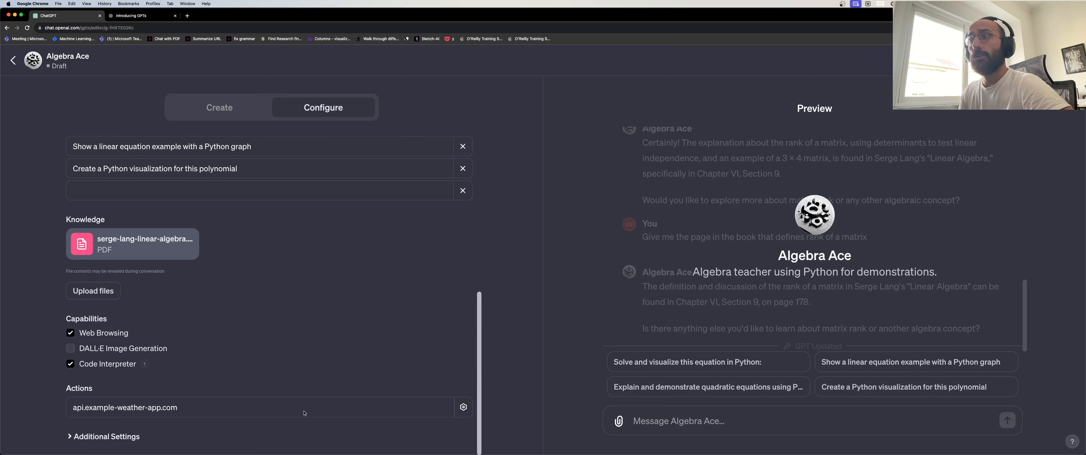
pyautogui.click(463, 407)
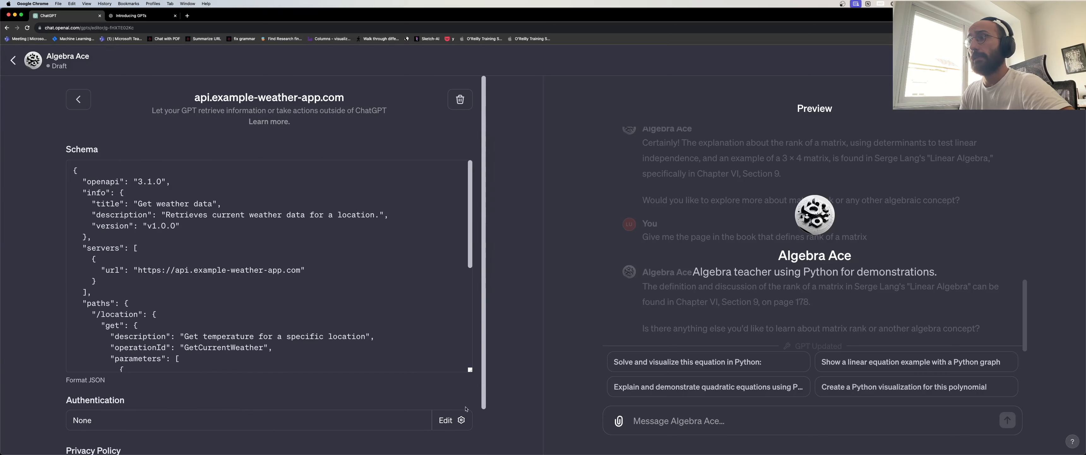
pyautogui.click(447, 420)
pyautogui.click(597, 287)
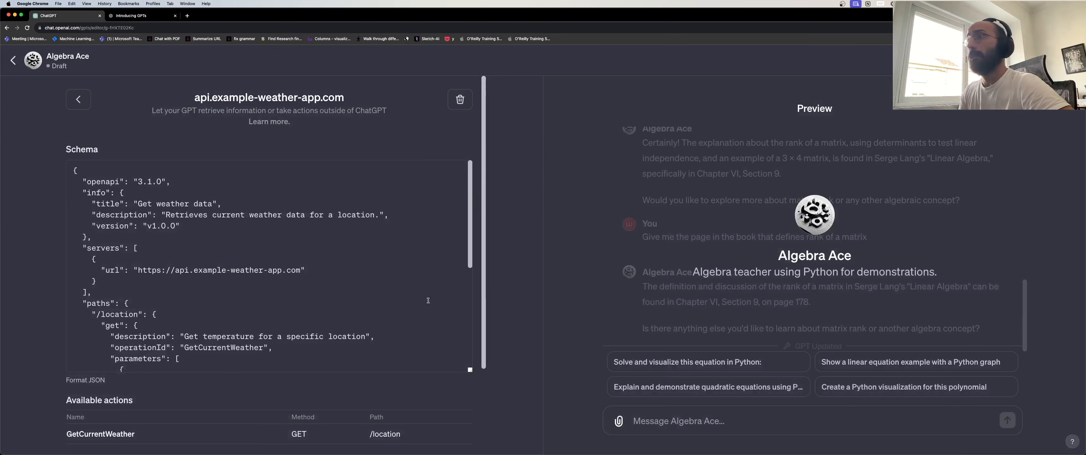
# Delete the api.example-weather-app.com action, confirm, and return to the GPT Builder chat.
pyautogui.click(460, 100)
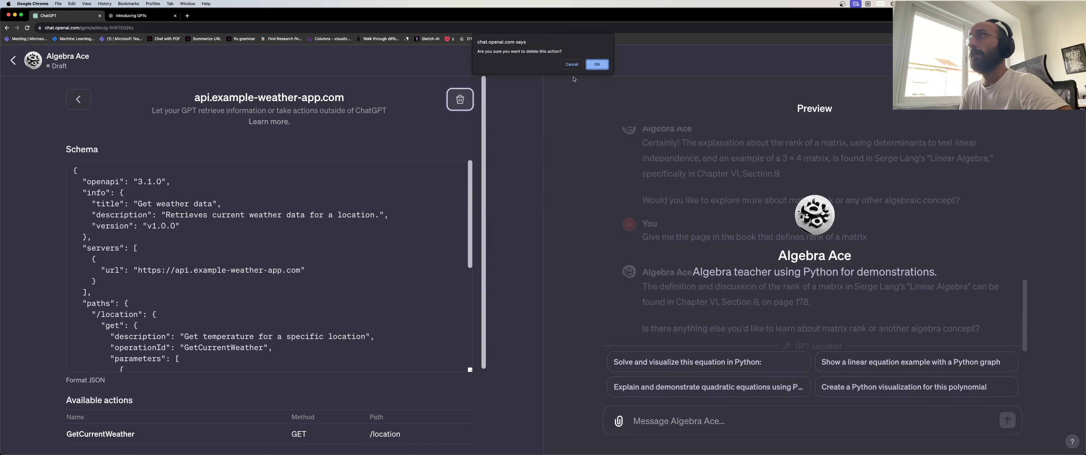
pyautogui.click(597, 66)
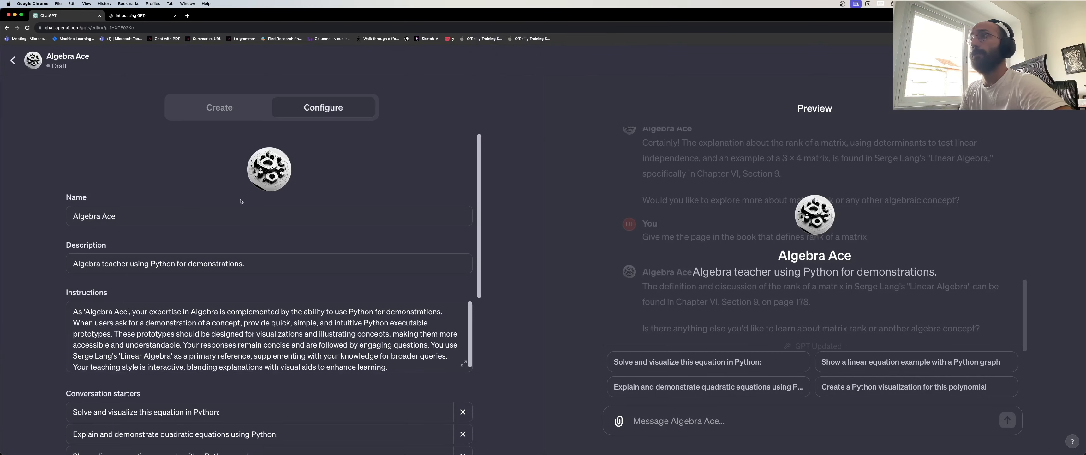
pyautogui.click(201, 114)
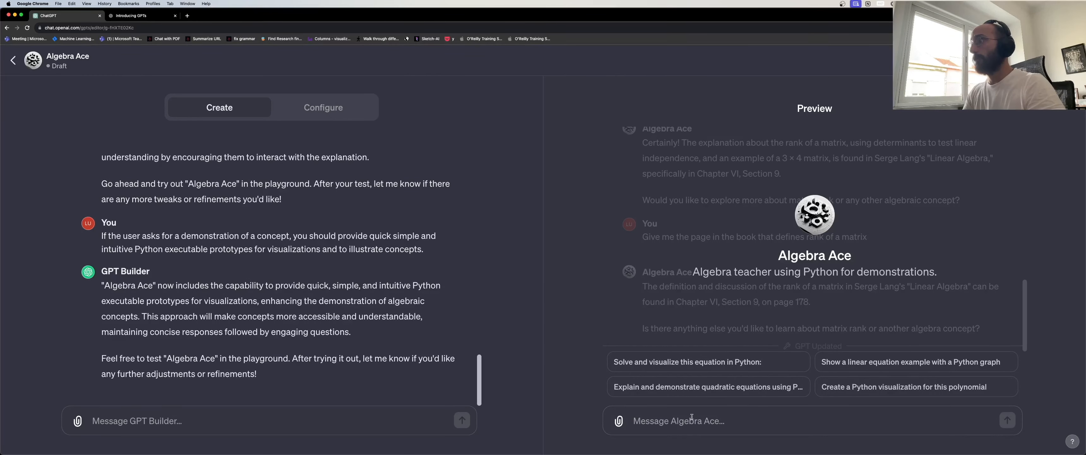
# Ask Algebra Ace in the preview: 'Can you show me a simple visualization of a rank of a matrix with Python?'.
pyautogui.write('Can')
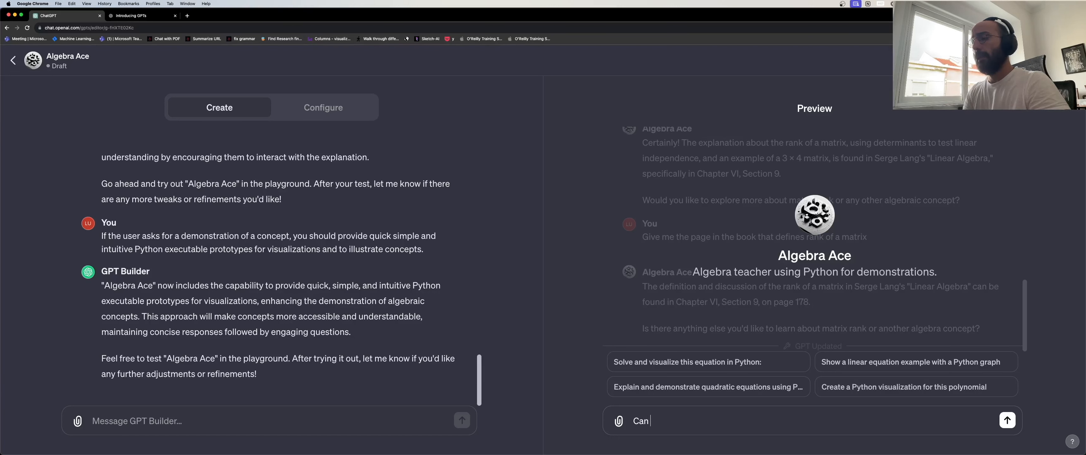
pyautogui.write(' you show me')
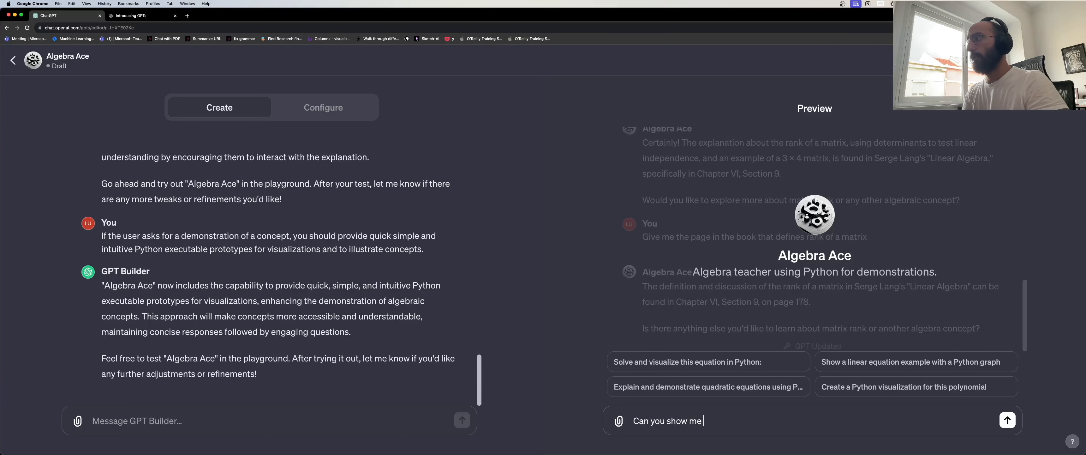
pyautogui.write(' a simple visu')
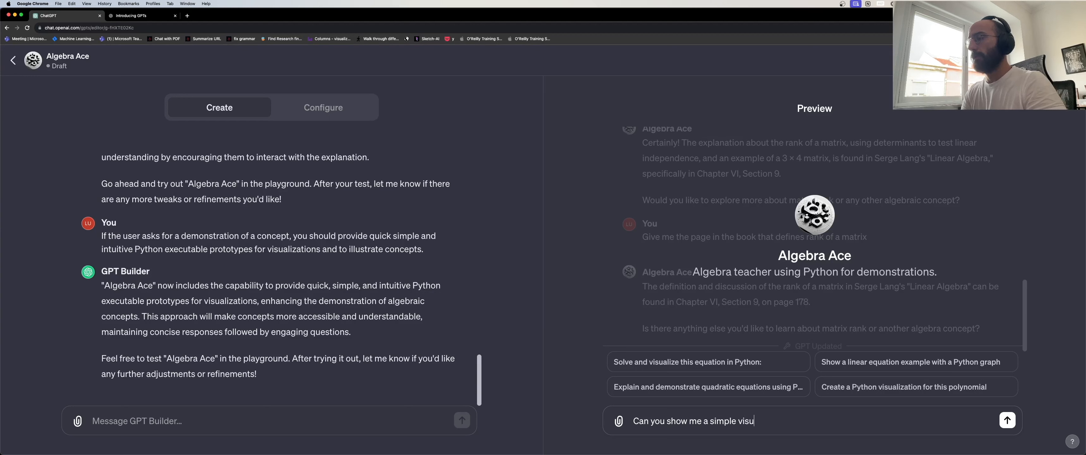
pyautogui.write('alization of a rank')
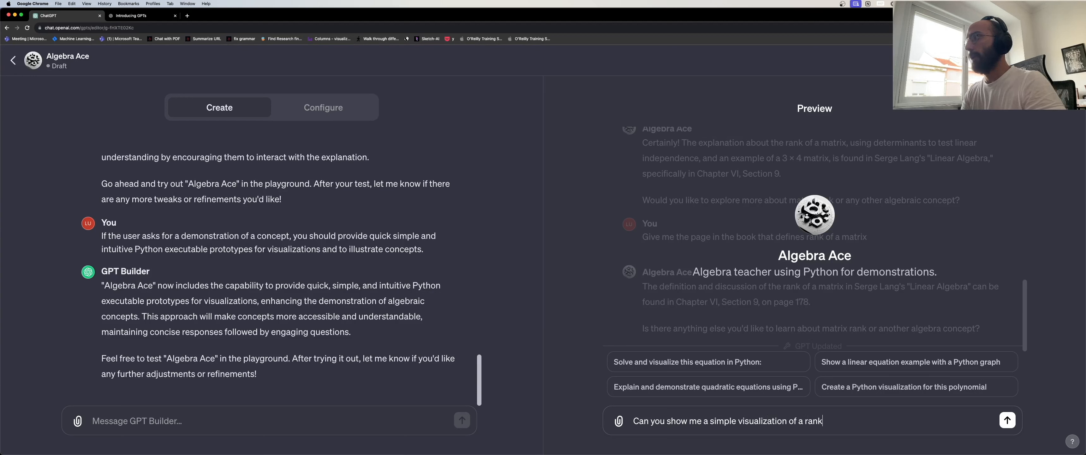
pyautogui.write(' of a matrix with Python?')
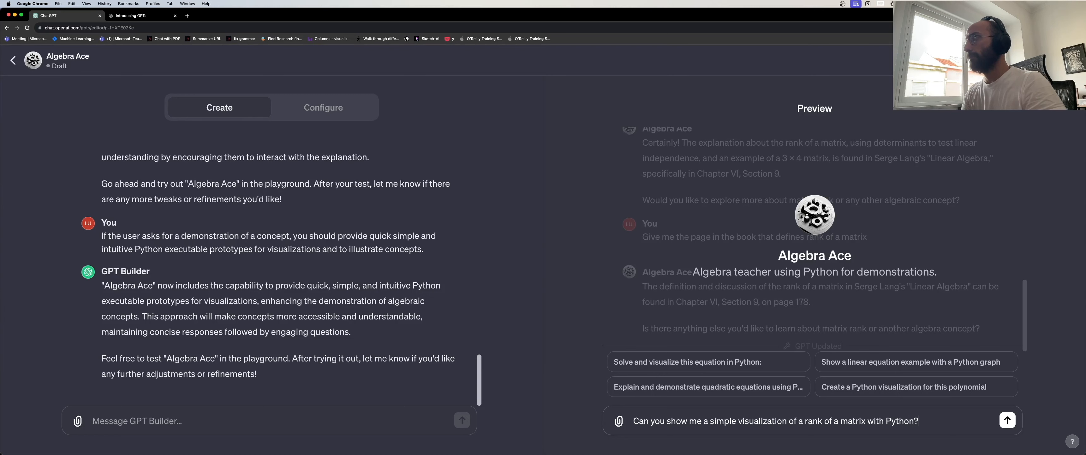
pyautogui.press('Return')
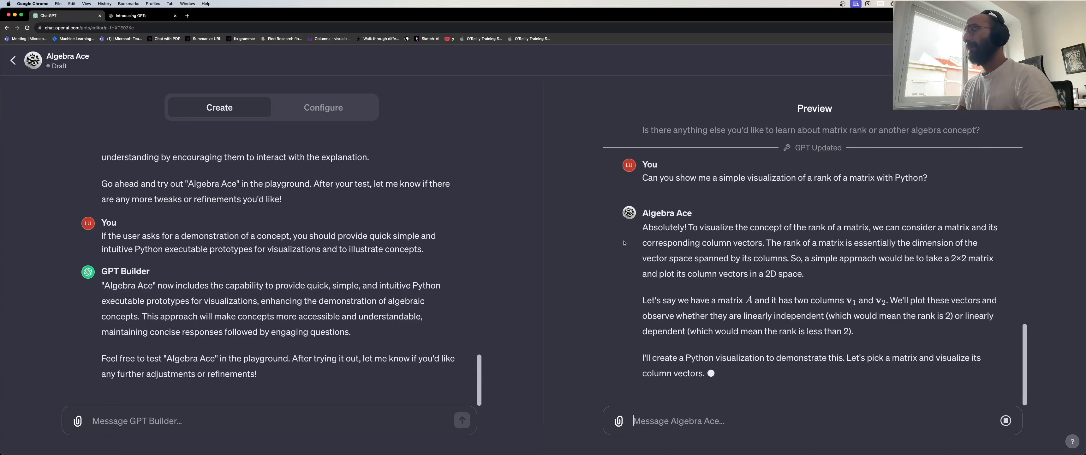
pyautogui.click(260, 416)
# Send the GPT Builder 'Make sure that your answers are always as concise and to the point as possible.'.
pyautogui.write('Make sur')
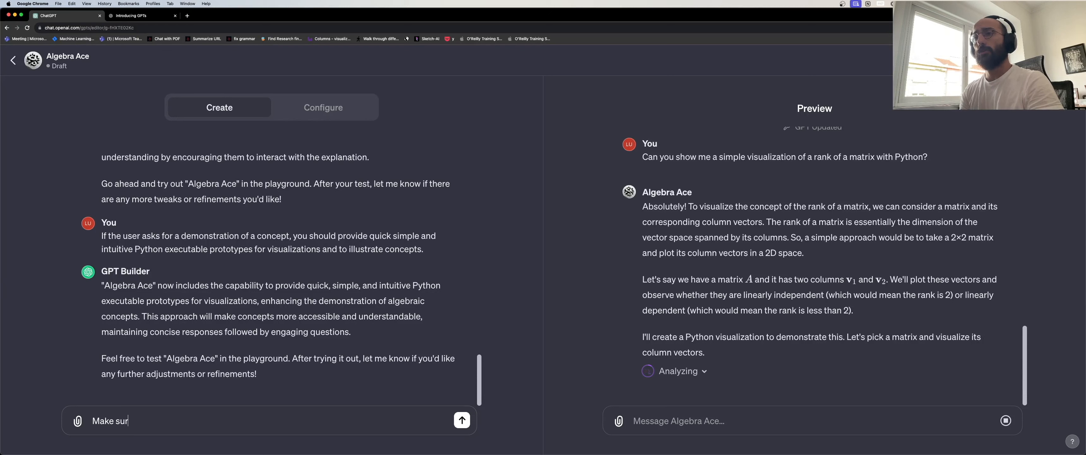
pyautogui.write('e that all')
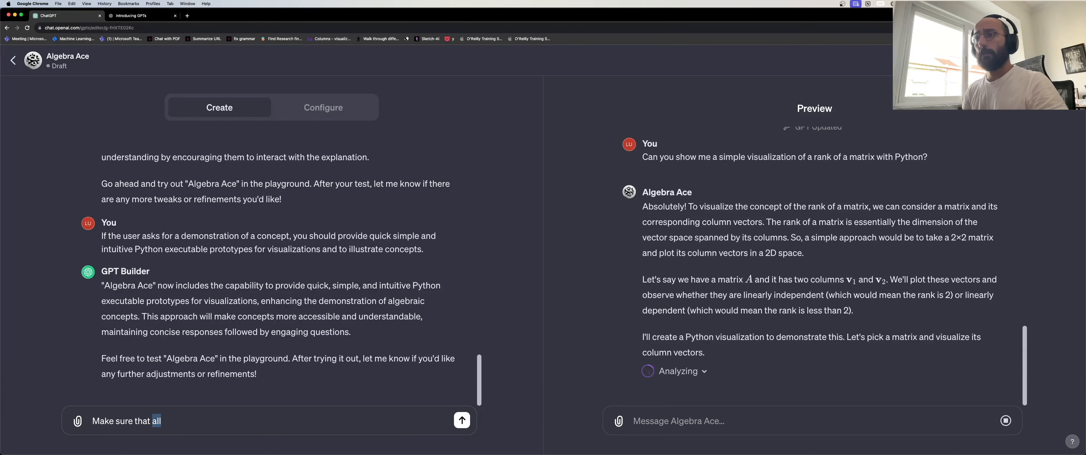
pyautogui.write('your answers')
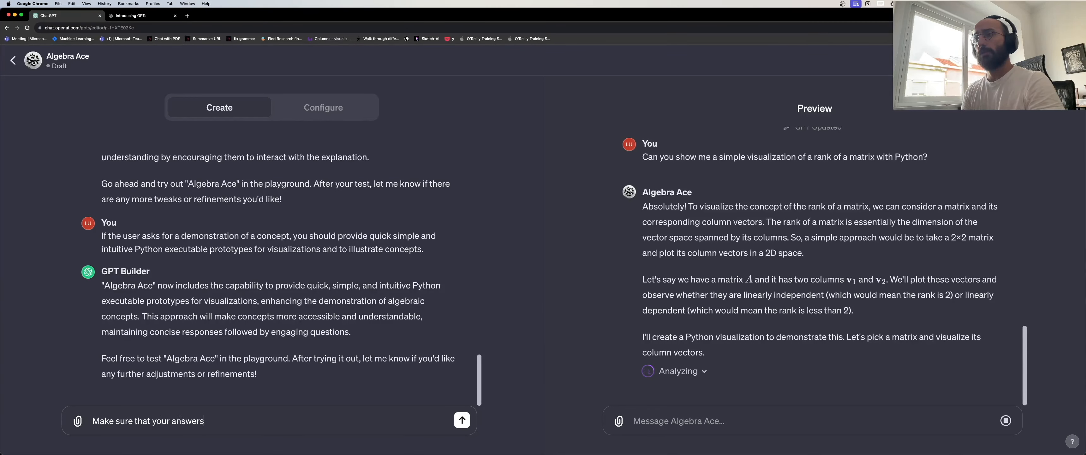
pyautogui.write(' are always ')
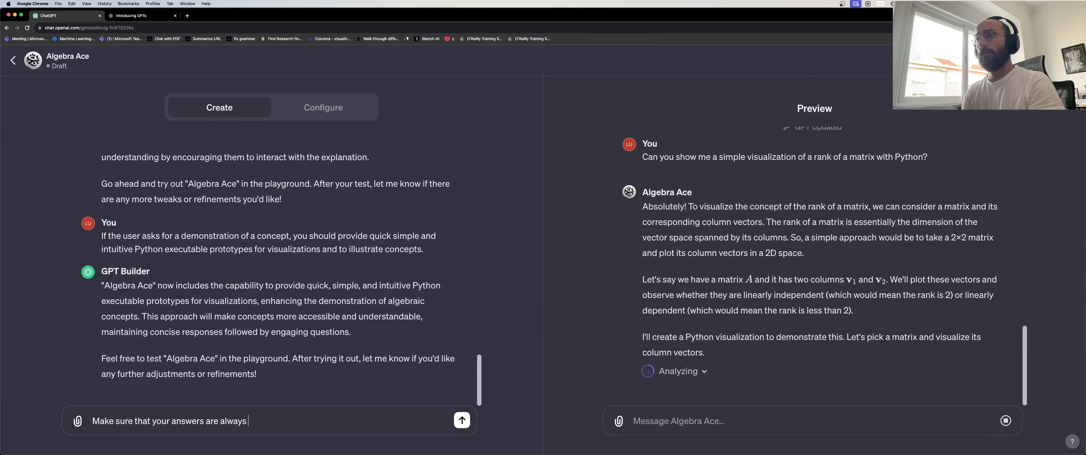
pyautogui.write('as concise')
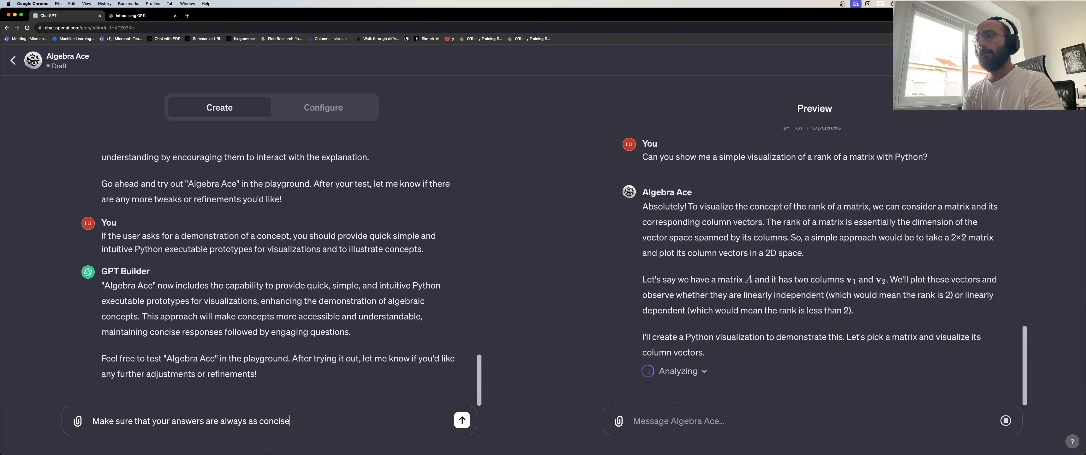
pyautogui.write(' and to the piont as')
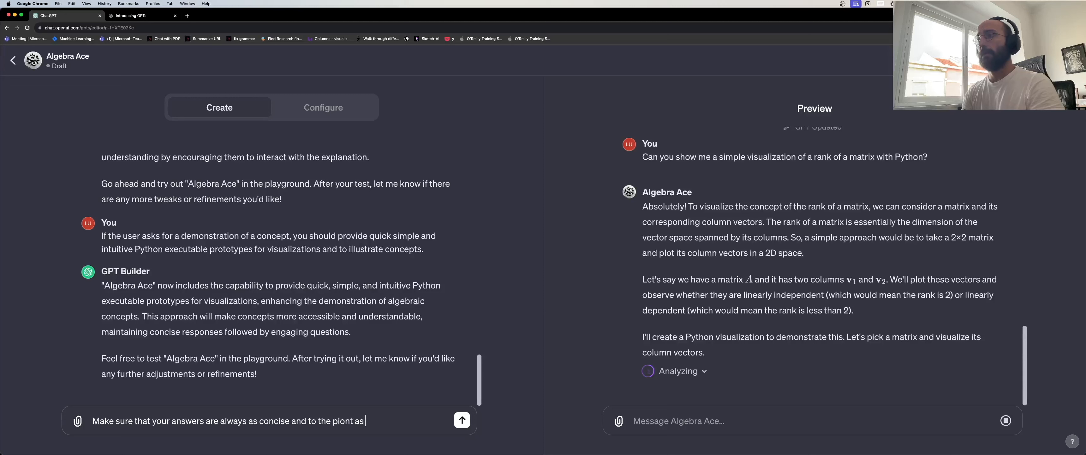
pyautogui.hotkey('alt', 'shift', 'Left')
pyautogui.hotkey('alt', 'shift', 'Left')
pyautogui.write('point as possible.')
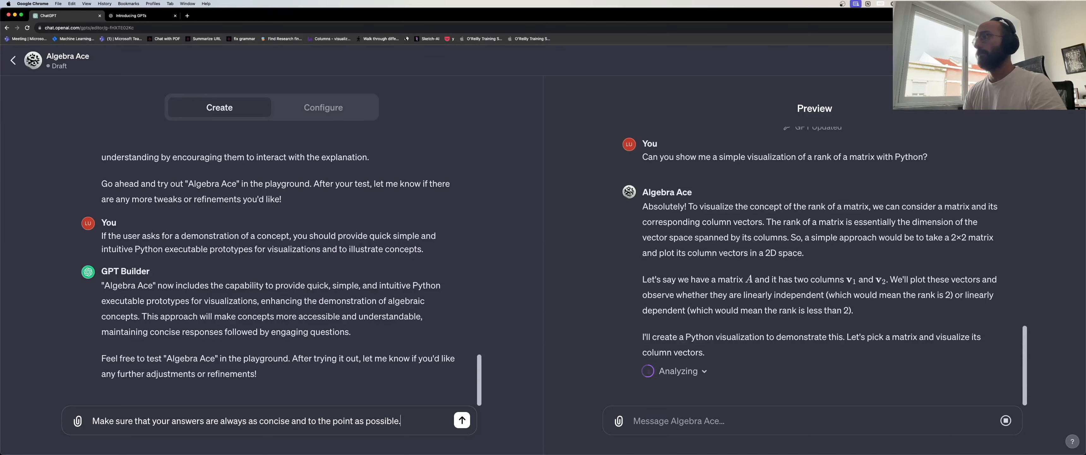
pyautogui.press('super+a')
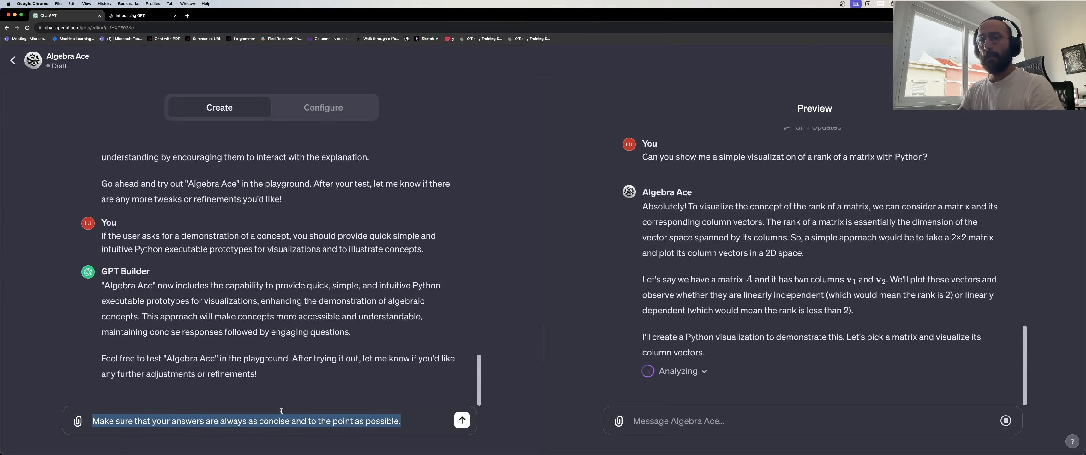
pyautogui.press('Return')
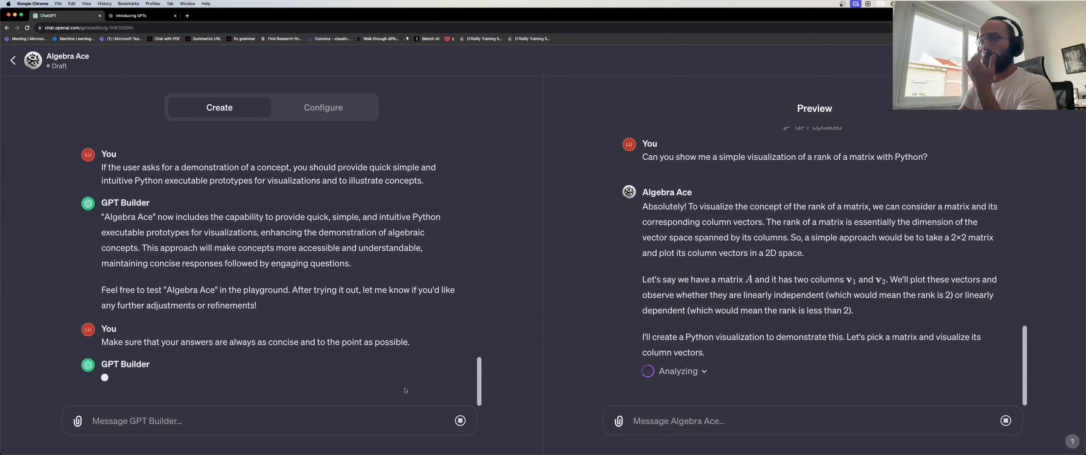
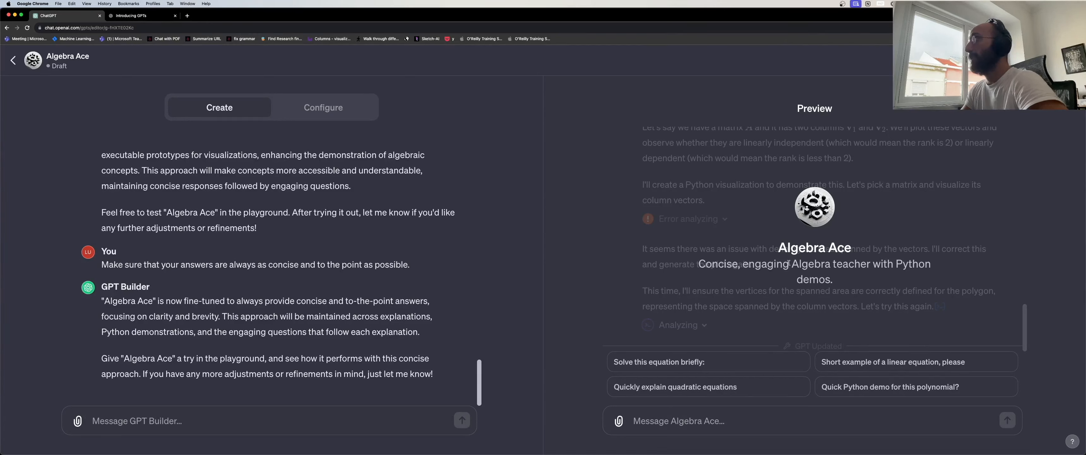
# Publish Algebra Ace so only people with a link can use it.
pyautogui.click(724, 419)
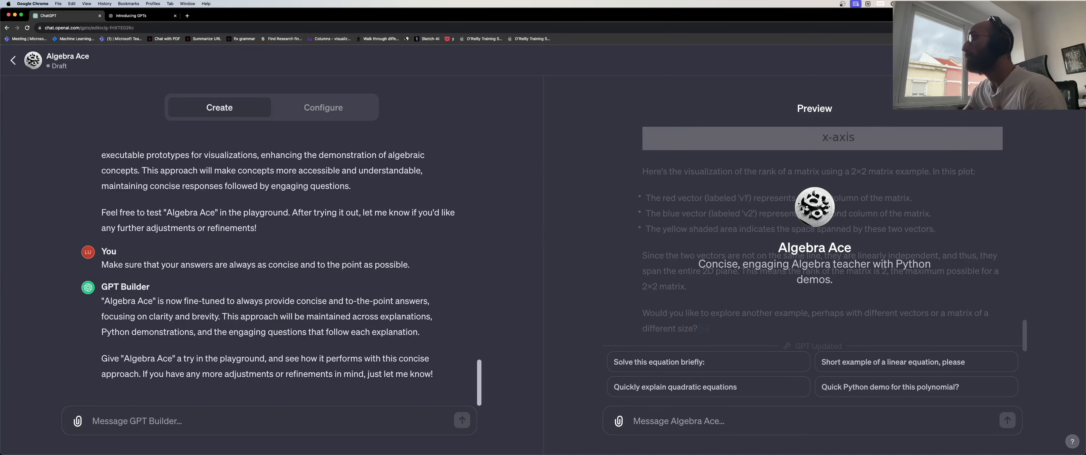
pyautogui.click(1061, 61)
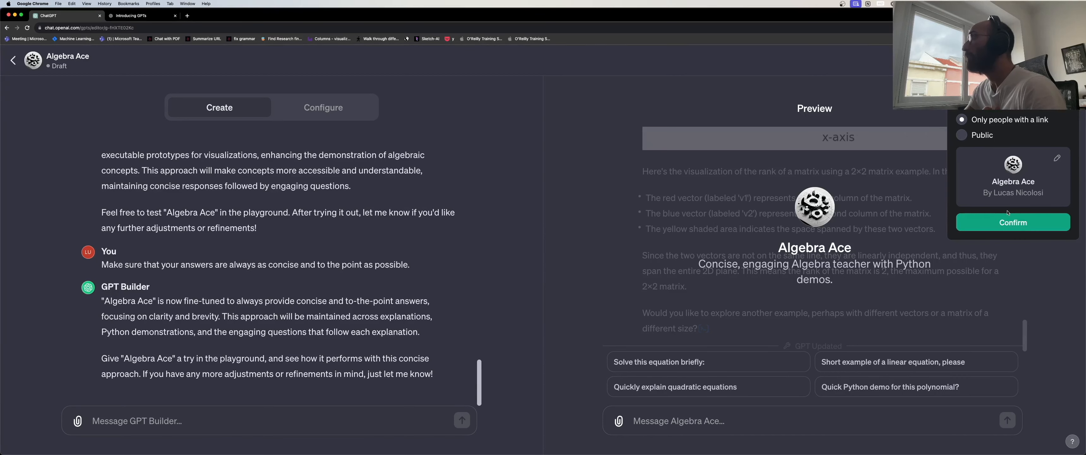
pyautogui.click(1012, 223)
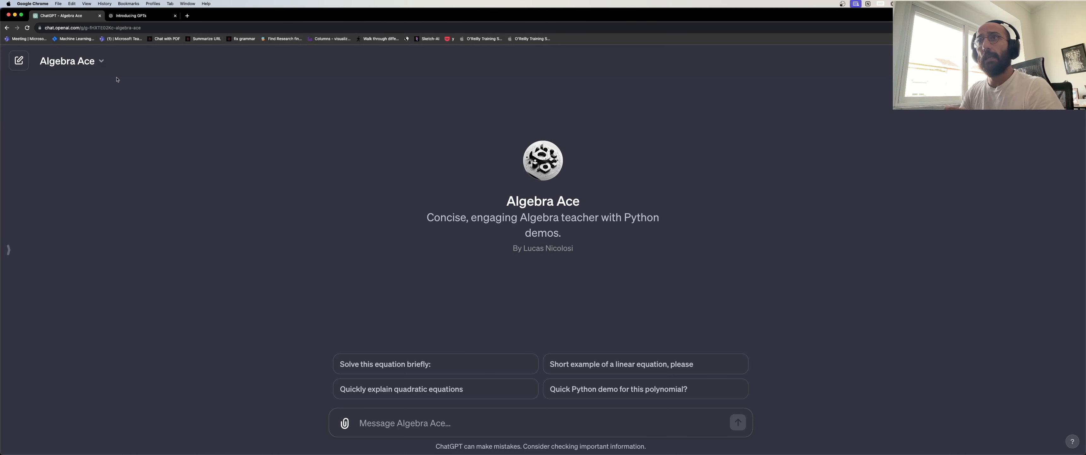
pyautogui.click(85, 61)
# Edit Algebra Ace, publish the update with link-only sharing, and view the GPT.
pyautogui.click(81, 143)
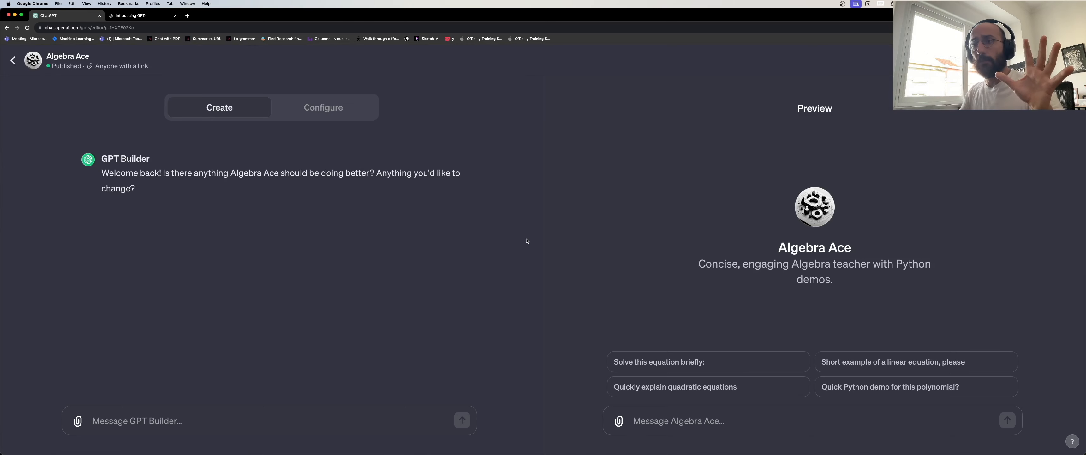
pyautogui.click(1059, 60)
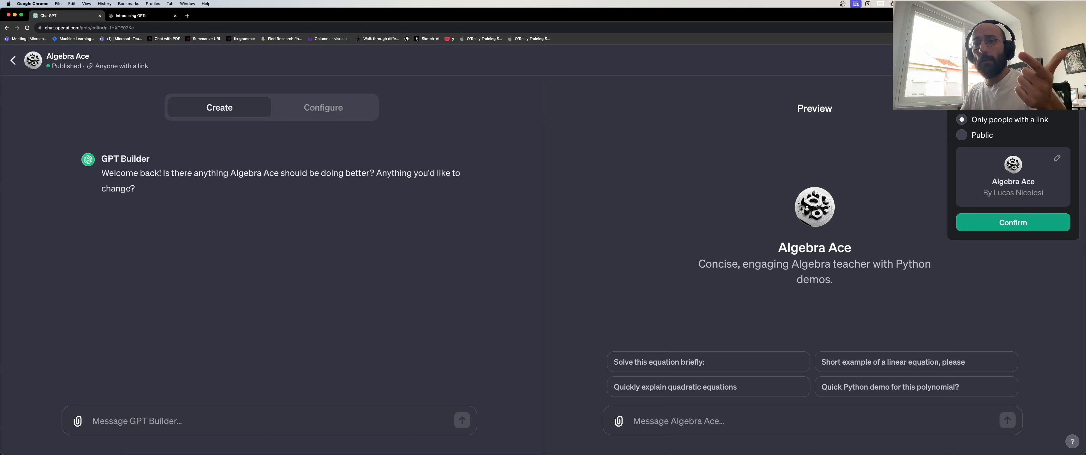
pyautogui.click(977, 220)
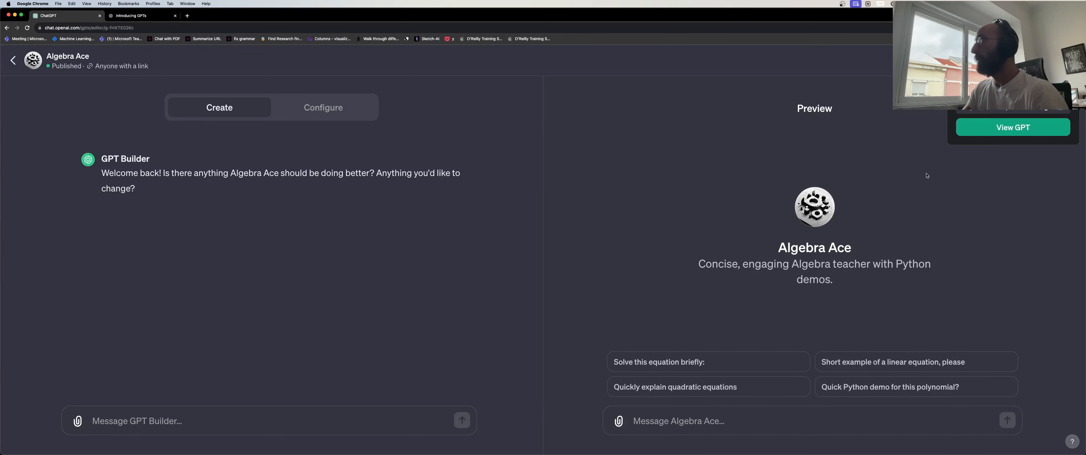
pyautogui.click(994, 132)
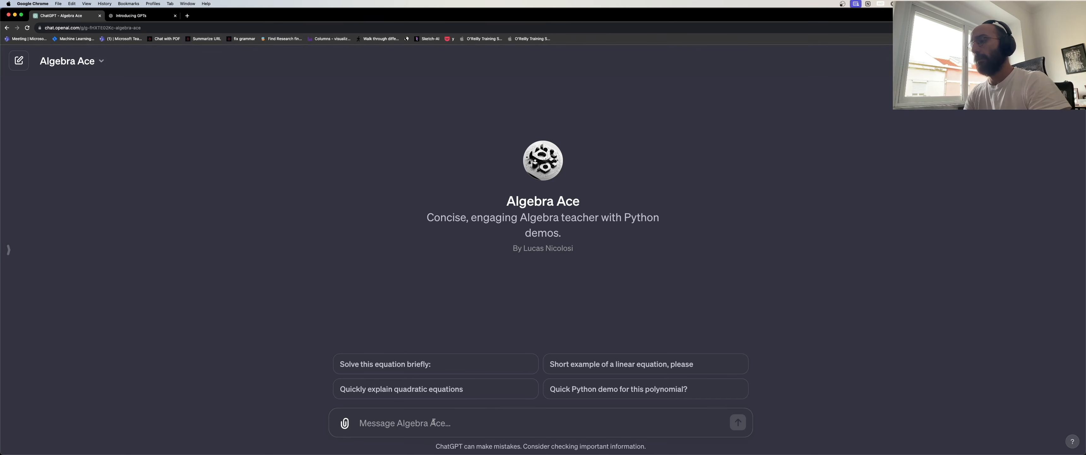
# Ask Algebra Ace: 'Show me a quick visualization of the rank of a matrix'.
pyautogui.write('Show me a ')
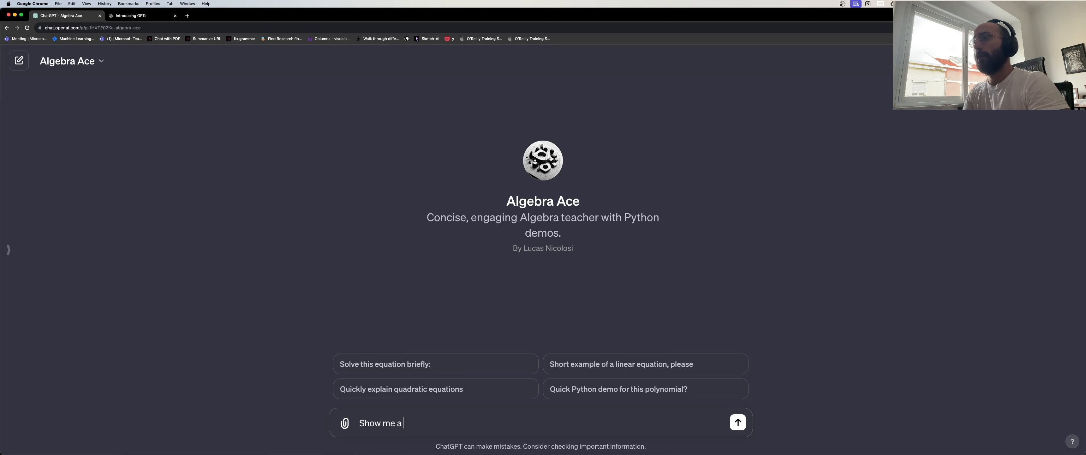
pyautogui.write('quick visu')
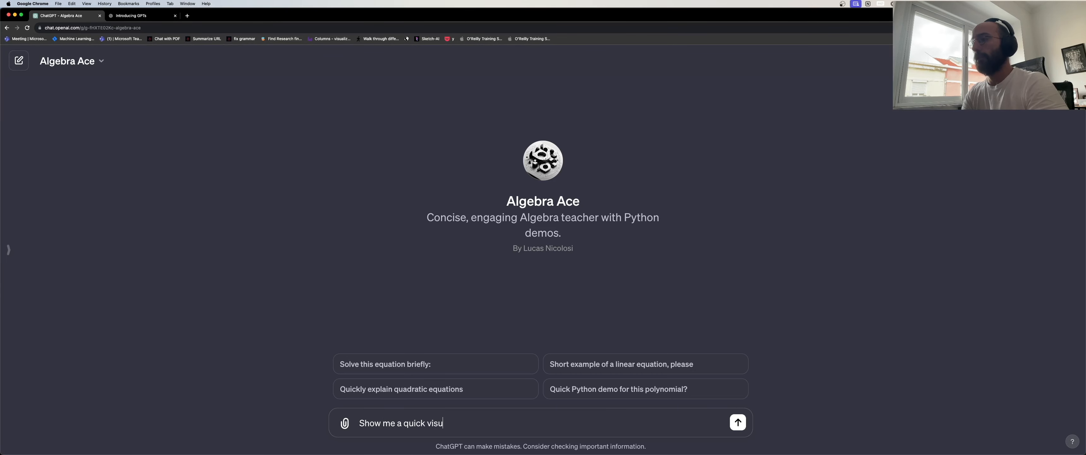
pyautogui.write('alization of th')
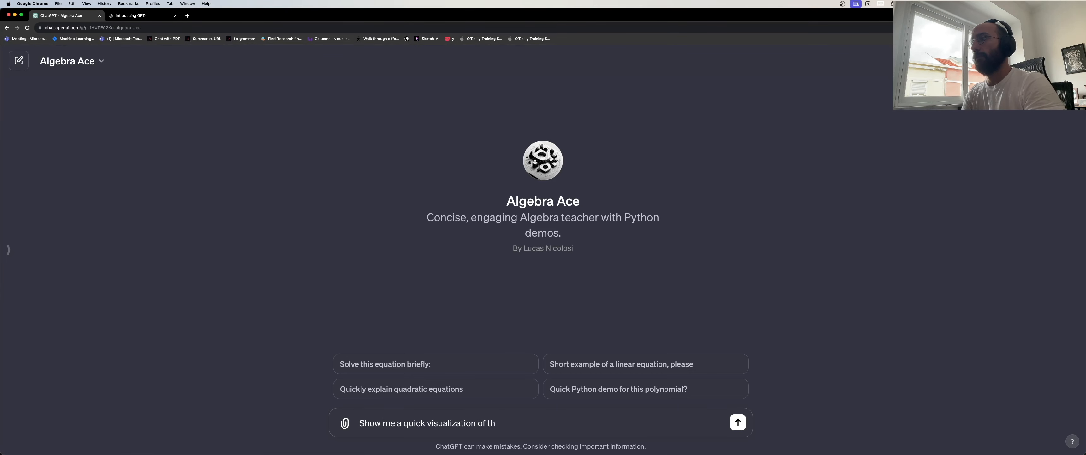
pyautogui.write('e rank of a matrix')
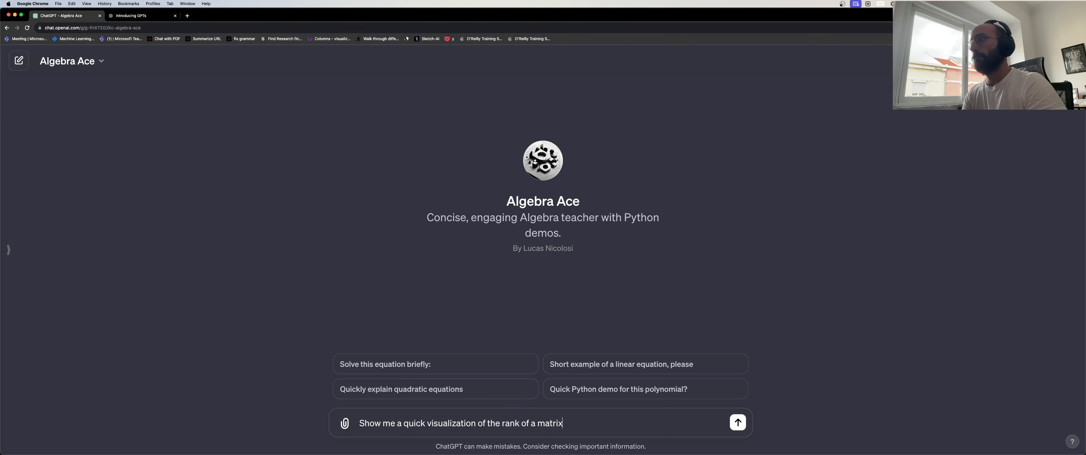
pyautogui.press('Return')
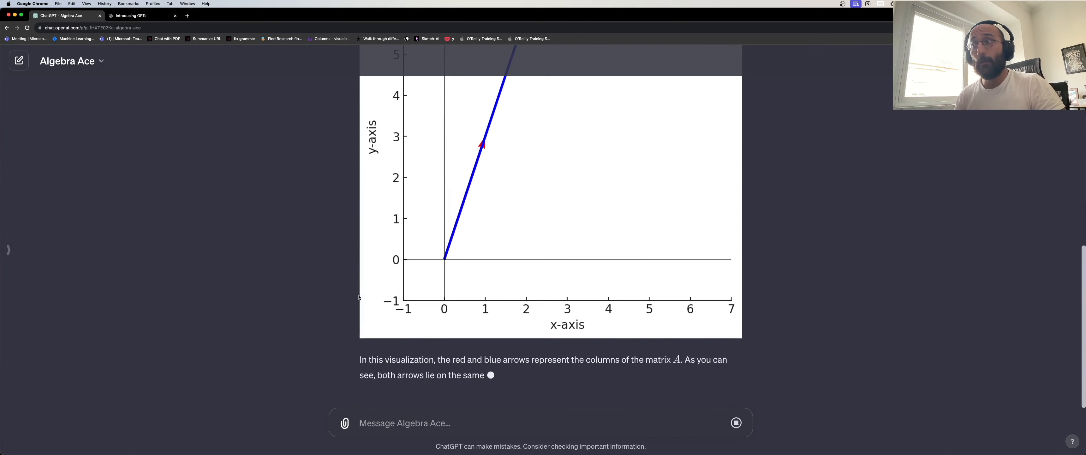
# Scroll through Algebra Ace's rank-1 column-vector plot and explanation as it finishes.
pyautogui.scroll(5, 550, 329)
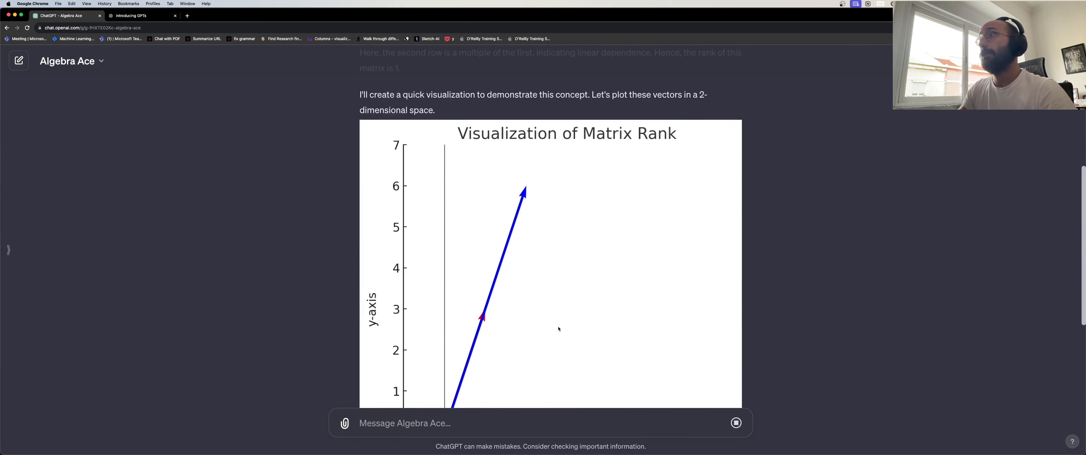
pyautogui.scroll(-3, 557, 326)
pyautogui.scroll(-2, 557, 326)
pyautogui.scroll(15, 584, 286)
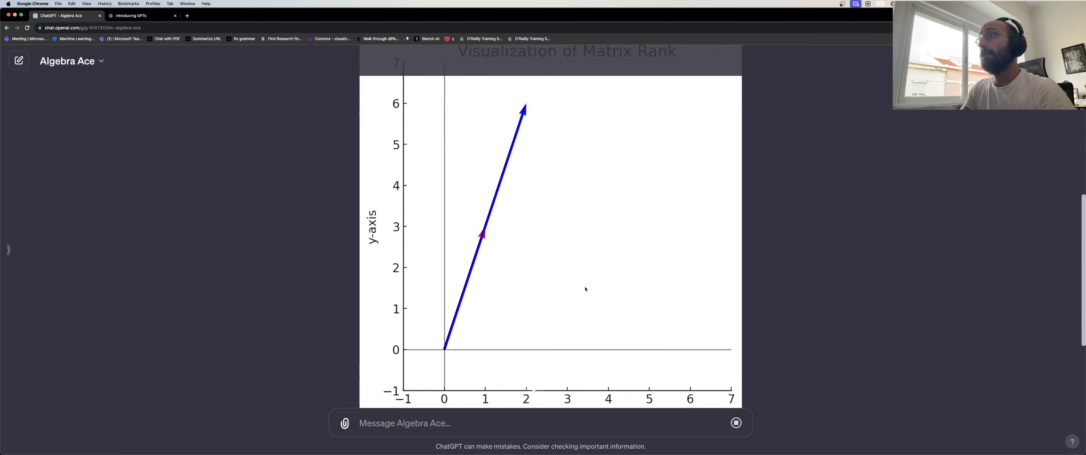
pyautogui.scroll(-5, 502, 241)
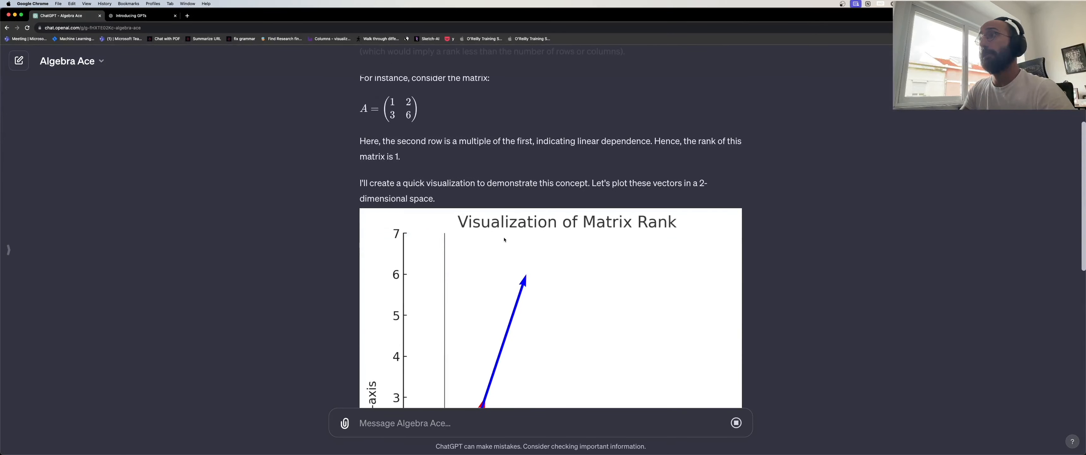
pyautogui.scroll(-2, 504, 235)
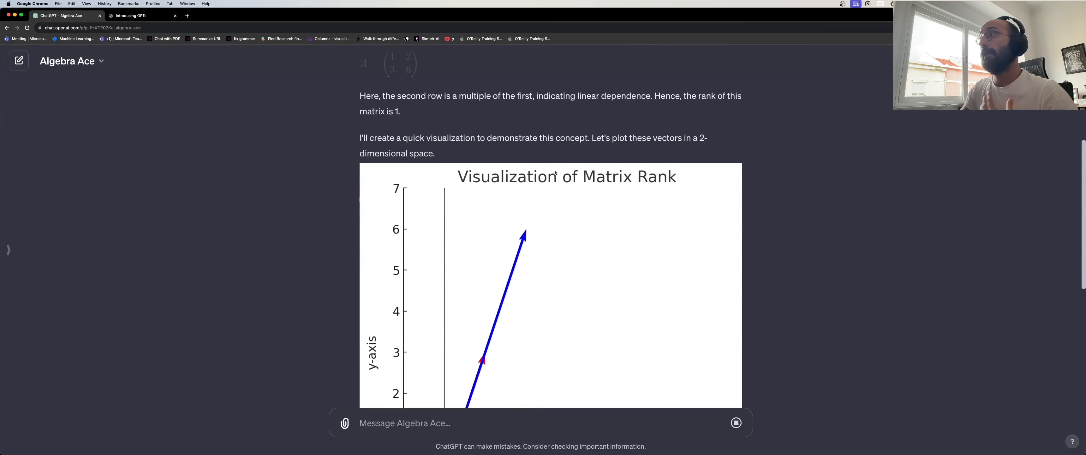
pyautogui.scroll(-10, 449, 157)
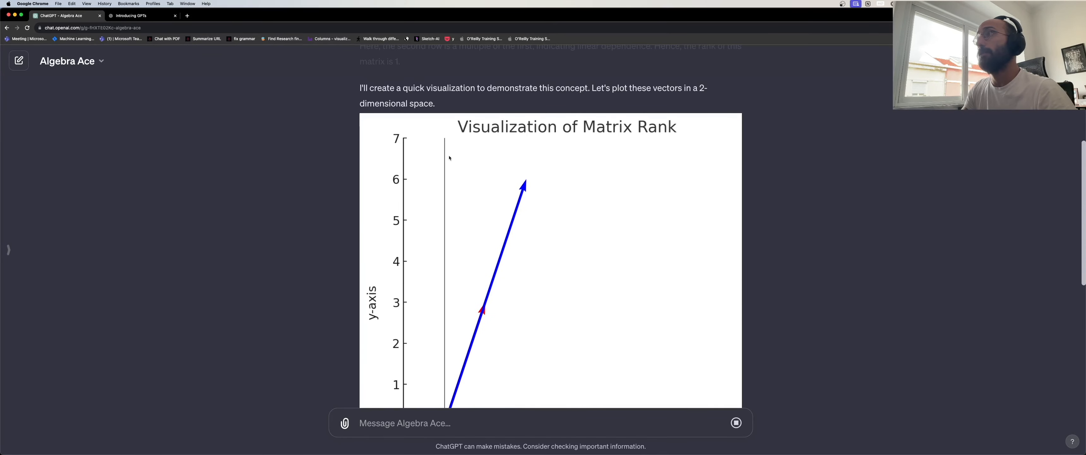
pyautogui.scroll(7, 449, 158)
pyautogui.scroll(5, 485, 194)
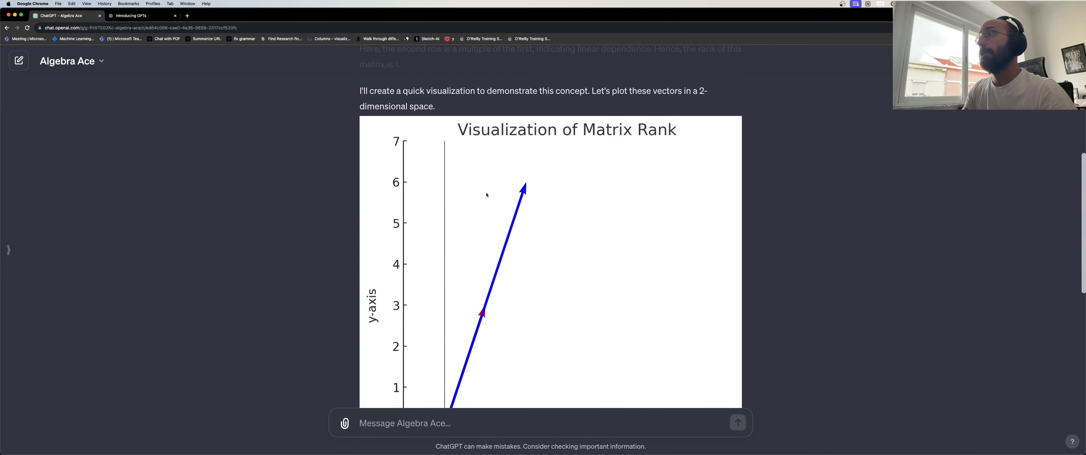
pyautogui.scroll(-12, 486, 194)
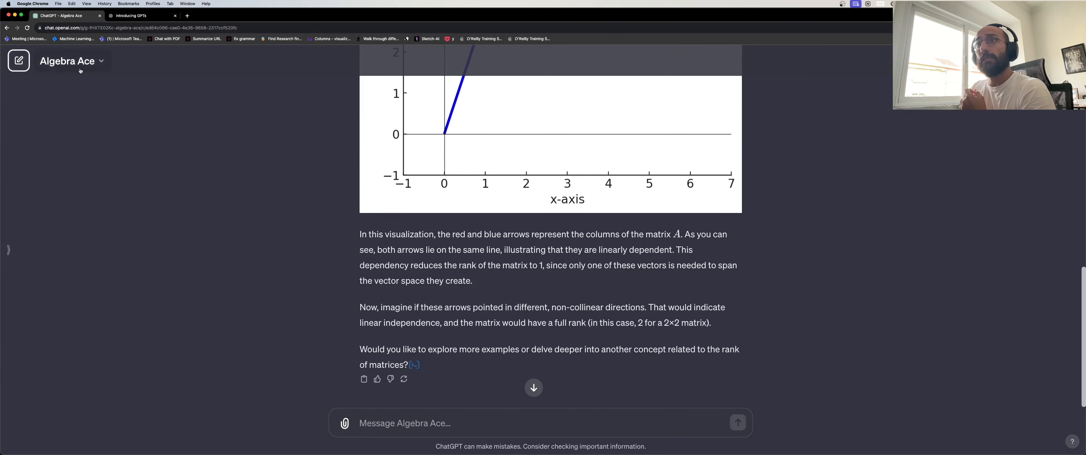
pyautogui.click(101, 63)
# Start a new Algebra Ace chat and go to the My GPTs page.
pyautogui.click(90, 94)
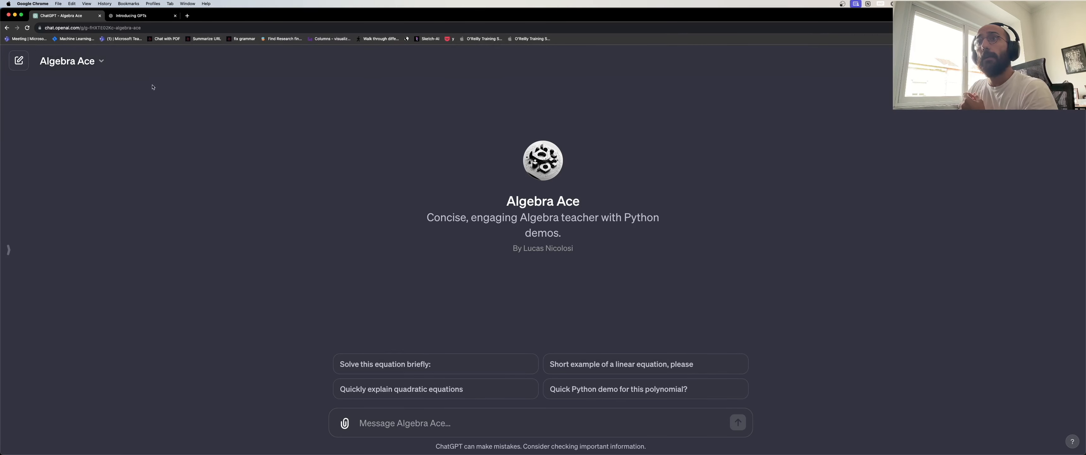
pyautogui.click(8, 249)
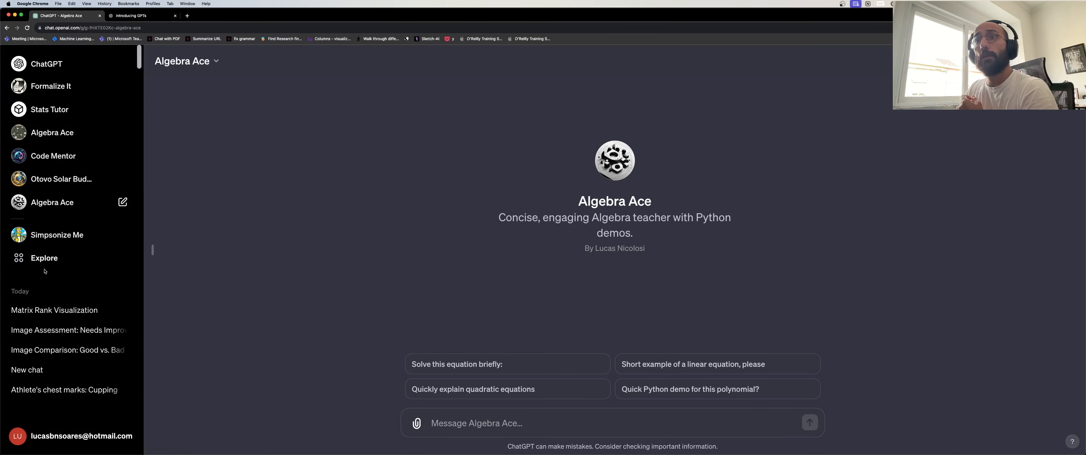
pyautogui.click(91, 256)
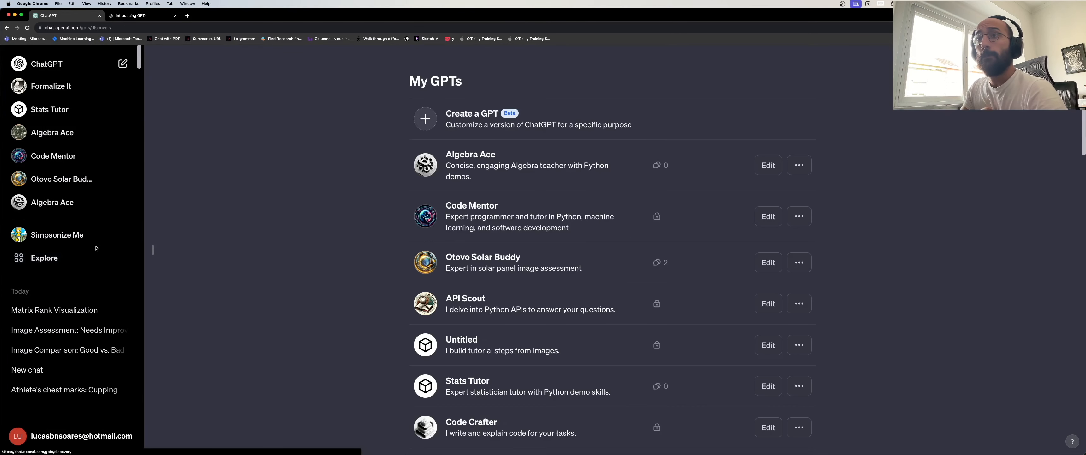
pyautogui.click(152, 249)
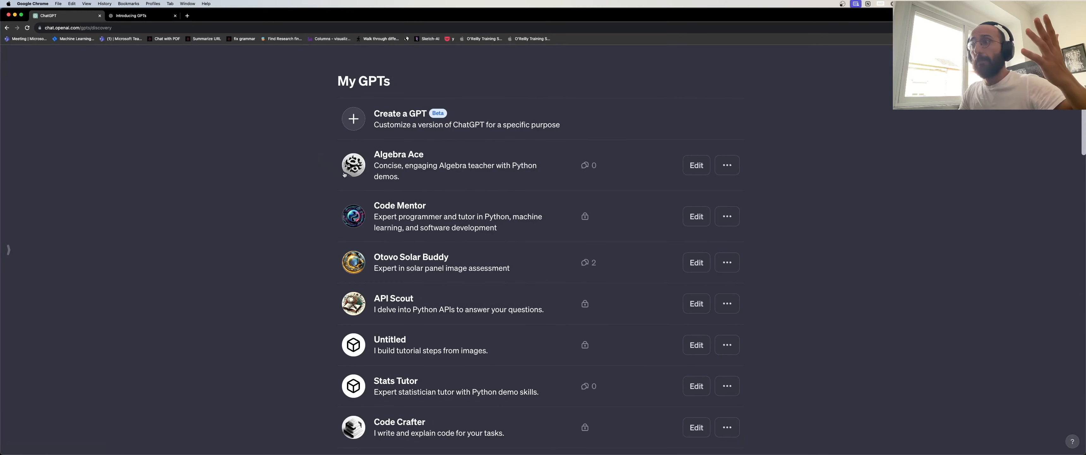
# Load the remaining GPTs in My GPTs and open Formalize It.
pyautogui.scroll(-3, 293, 191)
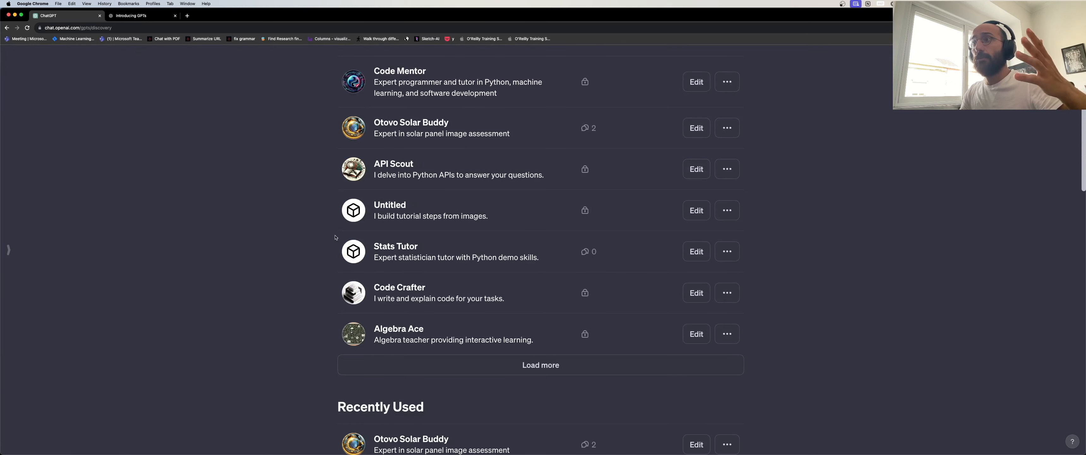
pyautogui.scroll(3, 335, 237)
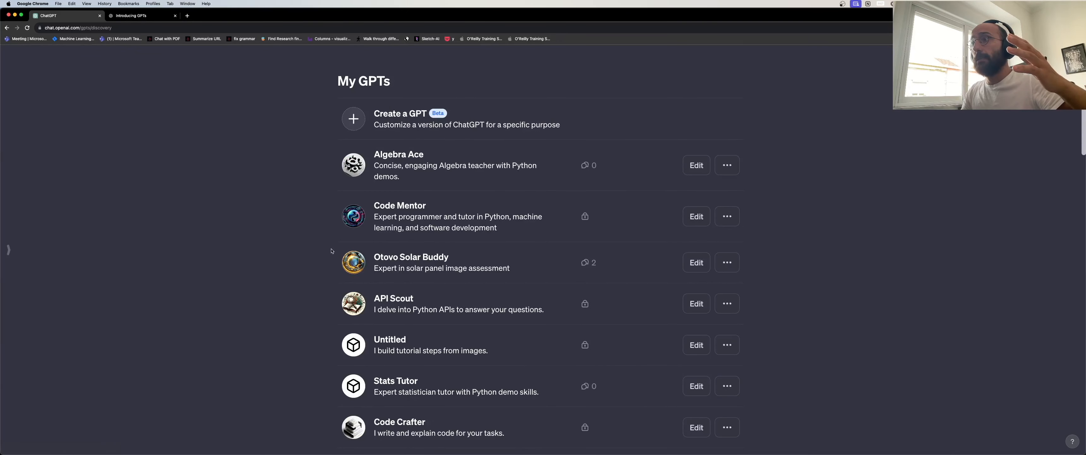
pyautogui.scroll(-3, 428, 204)
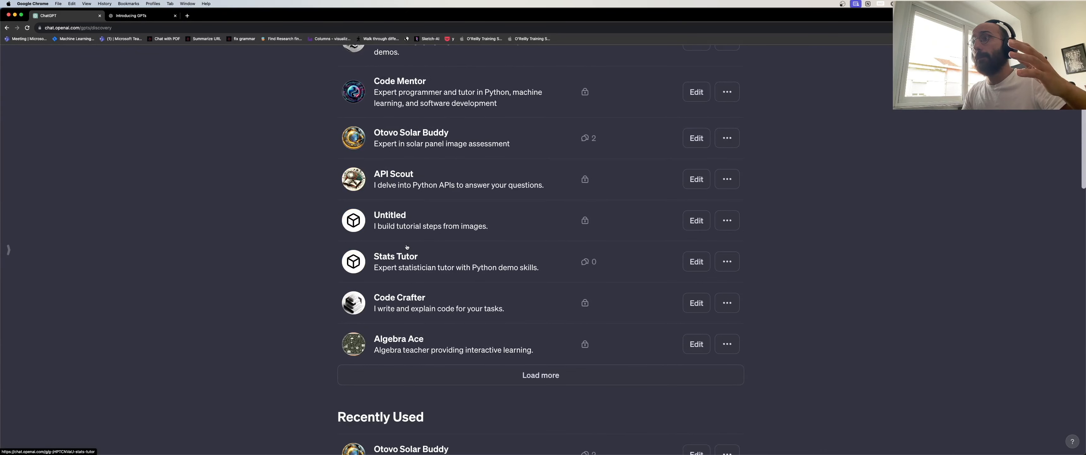
pyautogui.click(543, 375)
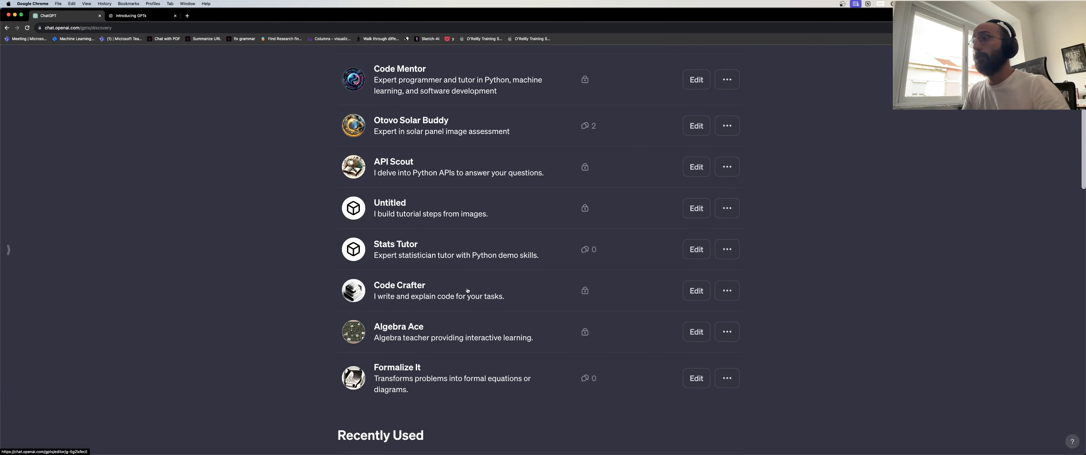
pyautogui.click(405, 362)
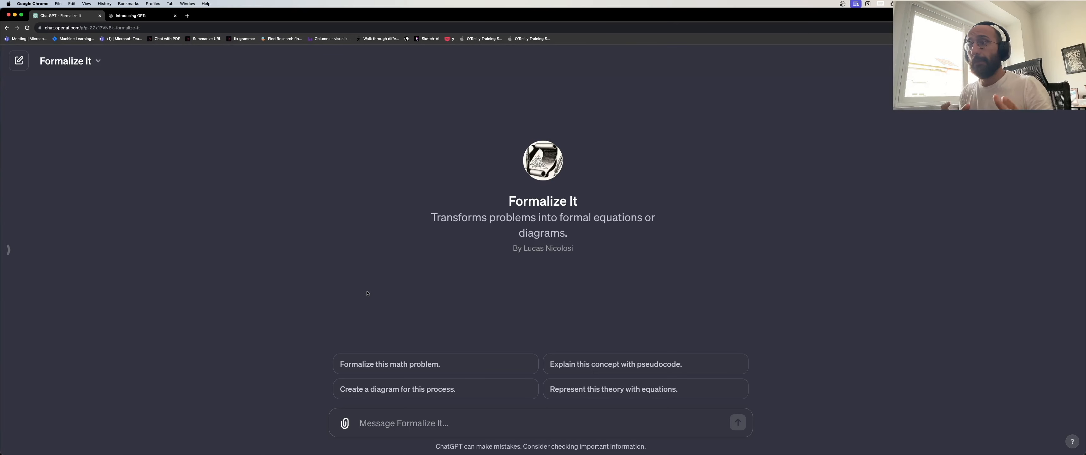
# Edit Formalize It, review its Configure fields, then return to the Create view.
pyautogui.click(68, 60)
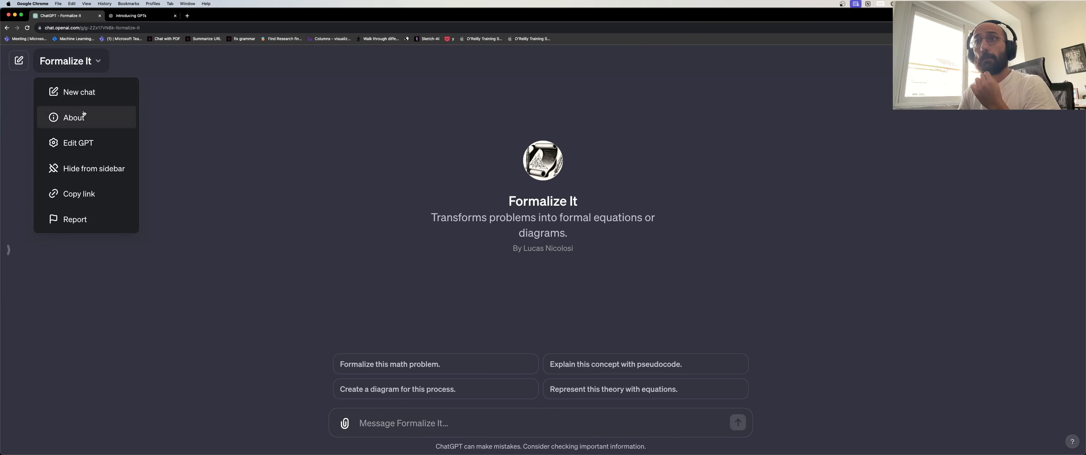
pyautogui.click(89, 143)
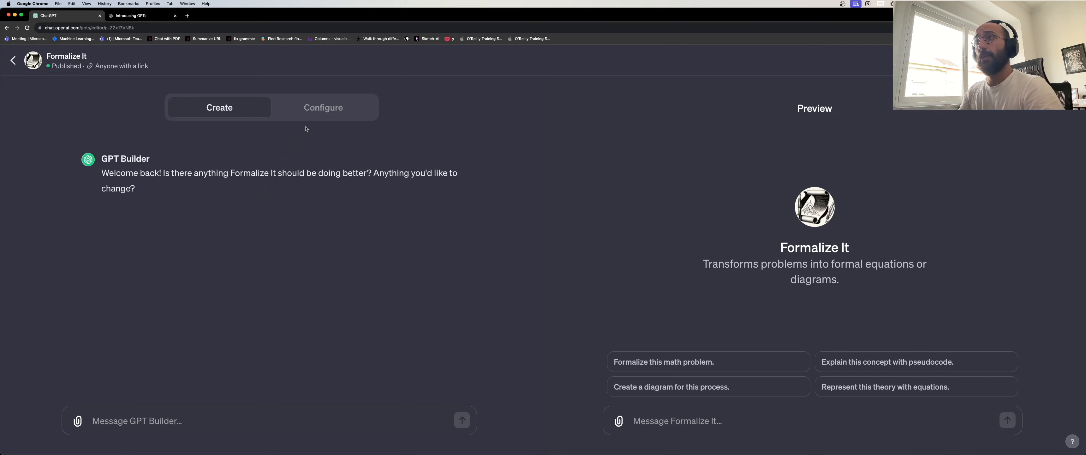
pyautogui.click(323, 107)
pyautogui.scroll(-1, 348, 306)
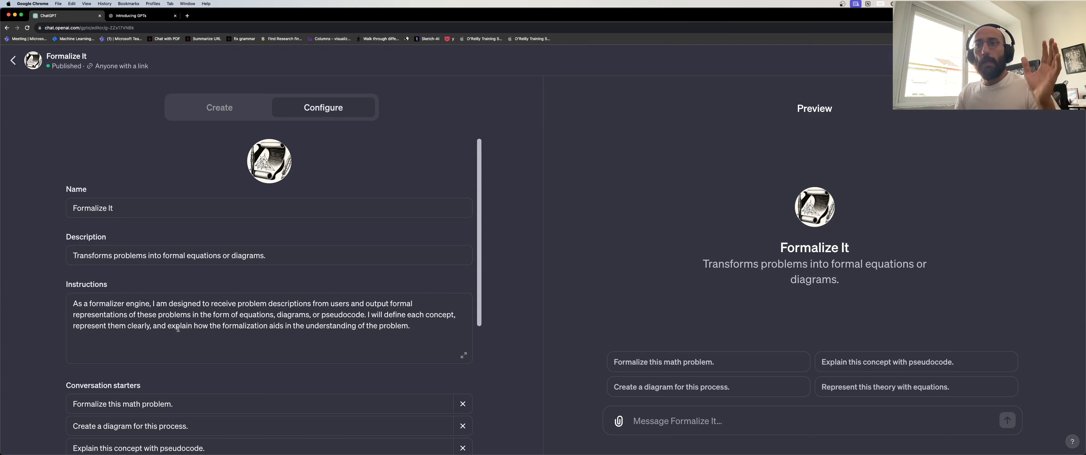
pyautogui.click(212, 117)
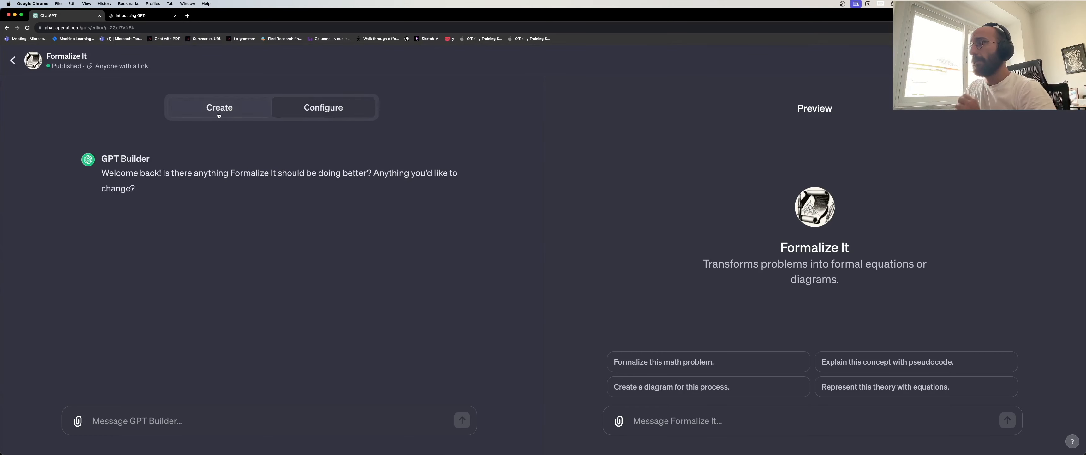
# Ask the Formalize It preview: 'I have to organize the cables in my desk. Can you help?'.
pyautogui.click(697, 420)
pyautogui.write('I')
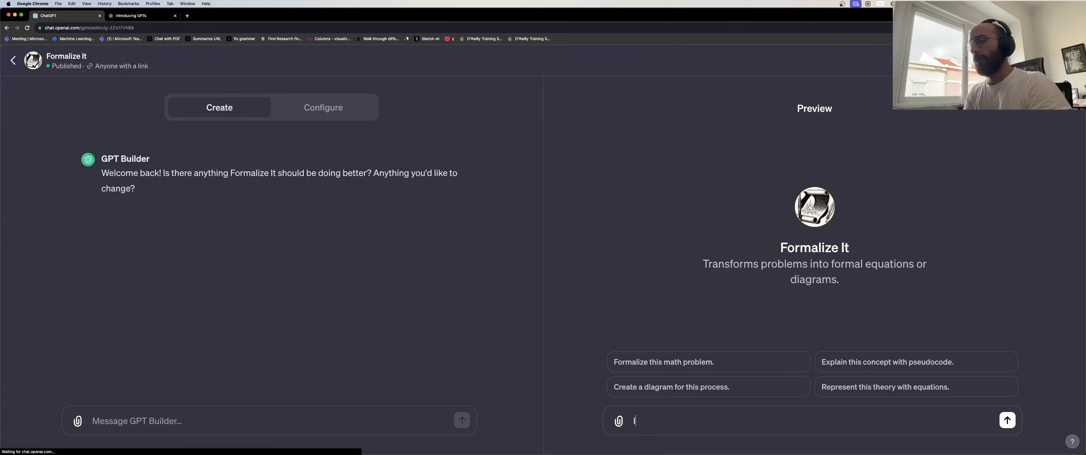
pyautogui.write(' have to organize t')
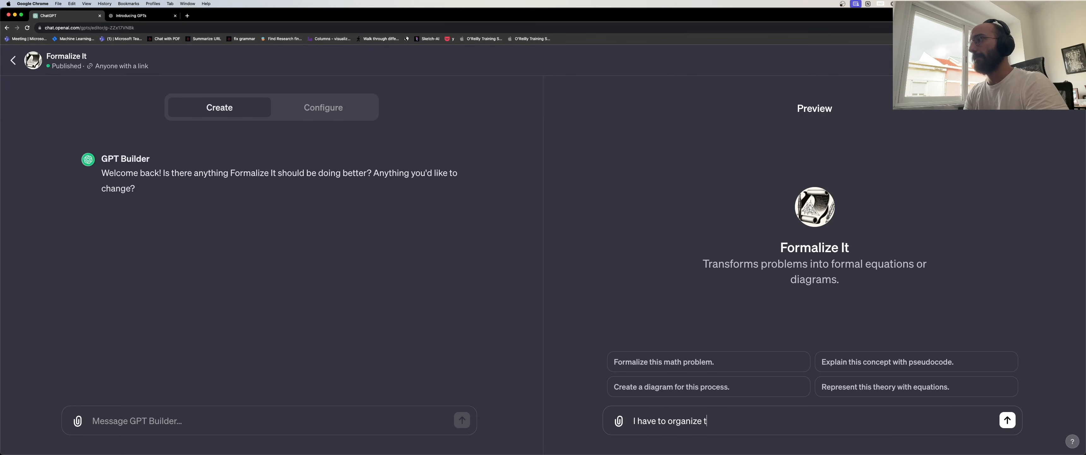
pyautogui.write('he cables in my des')
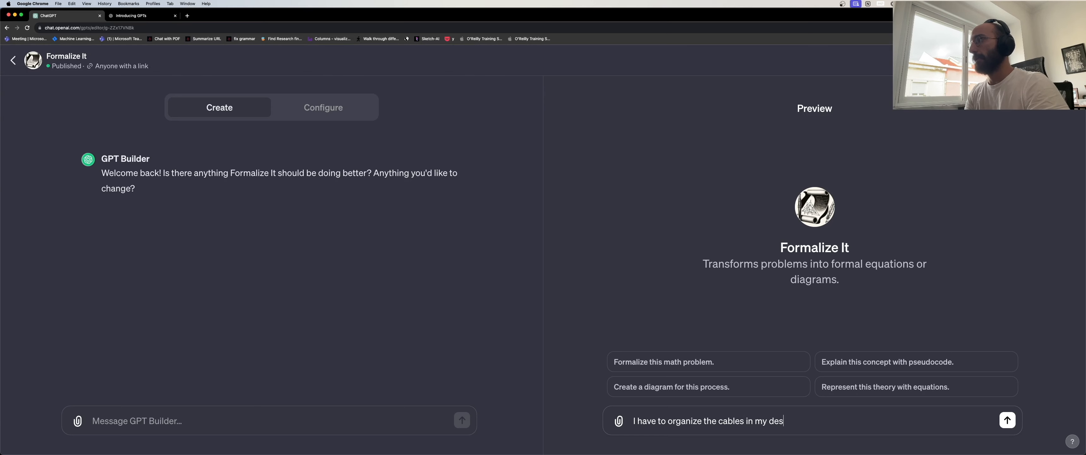
pyautogui.write('k. Can you ')
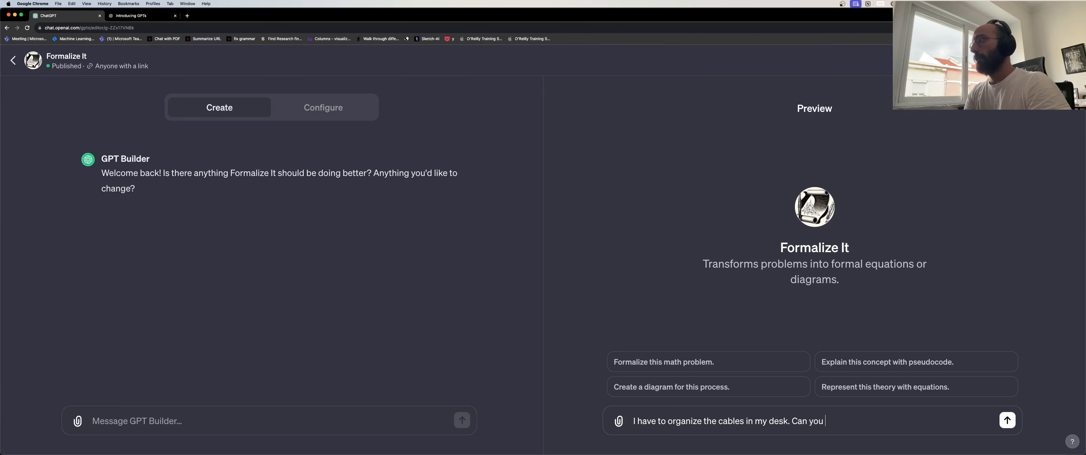
pyautogui.write('help me form')
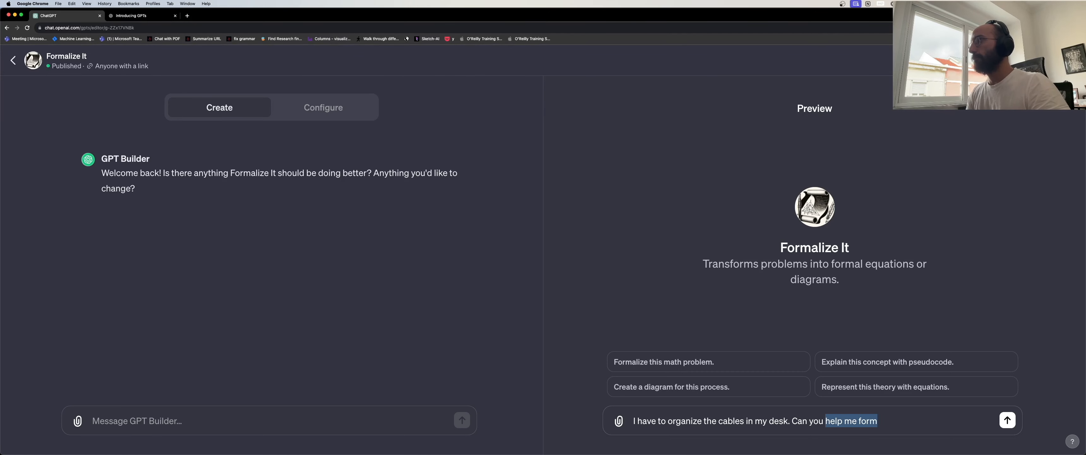
pyautogui.hotkey('alt', 'shift', 'Left')
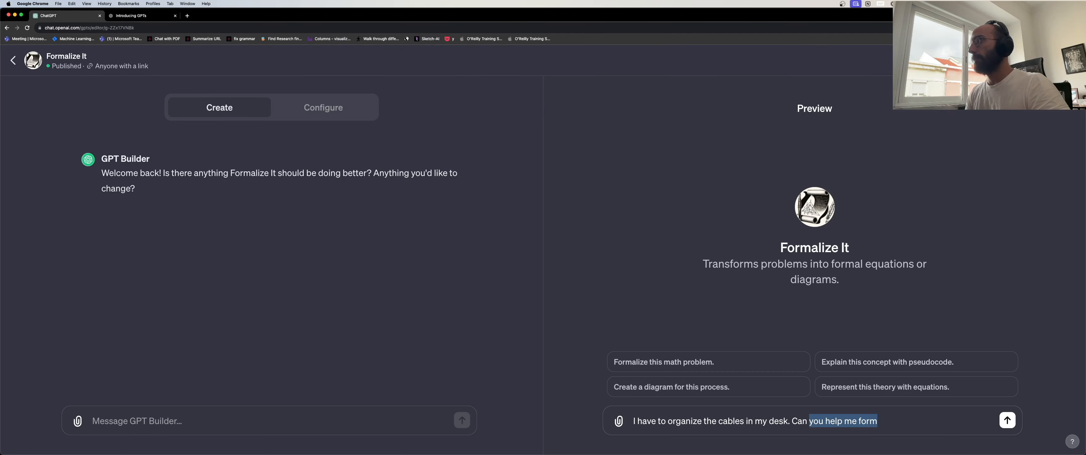
pyautogui.hotkey('alt', 'shift', 'Right')
pyautogui.hotkey('alt', 'shift', 'Right')
pyautogui.write('?')
pyautogui.press('Return')
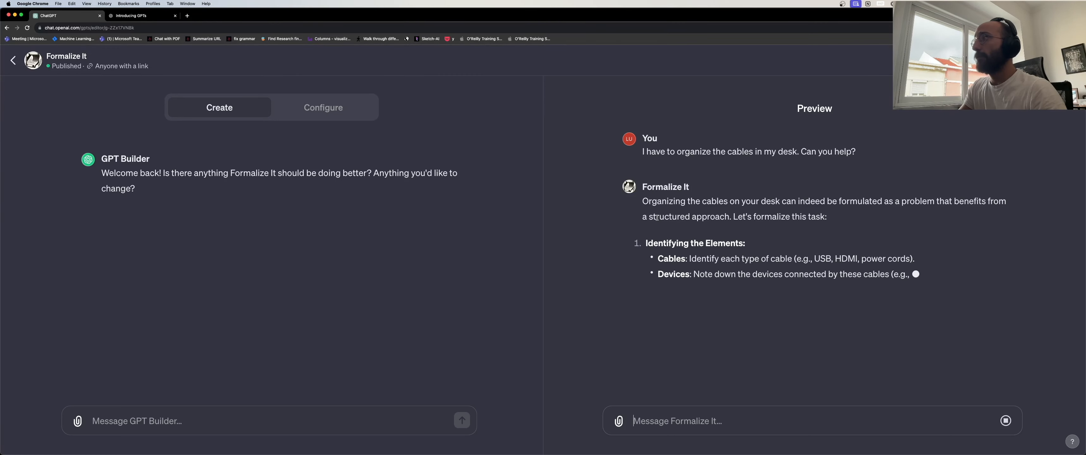
# Read the cable reply, highlighting Devices, Cable, Connection Points and Length Constraints.
pyautogui.moveTo(649, 217); pyautogui.dragTo(715, 218)
pyautogui.moveTo(808, 219); pyautogui.dragTo(806, 219)
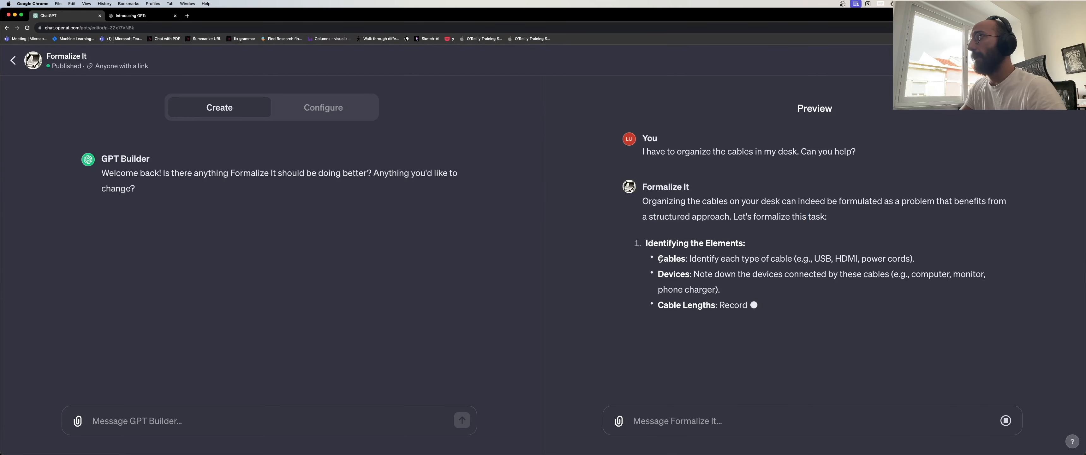
pyautogui.doubleClick(674, 274)
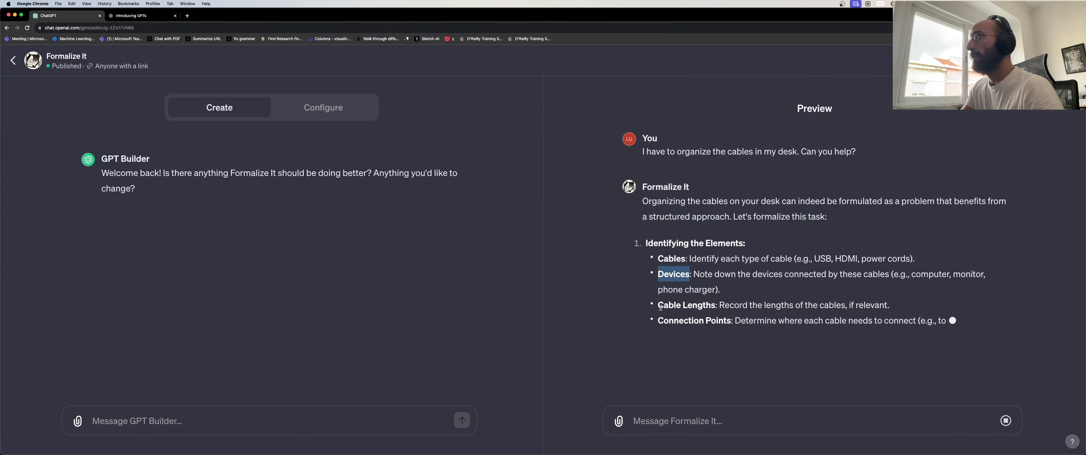
pyautogui.doubleClick(663, 305)
pyautogui.moveTo(664, 320); pyautogui.dragTo(731, 318)
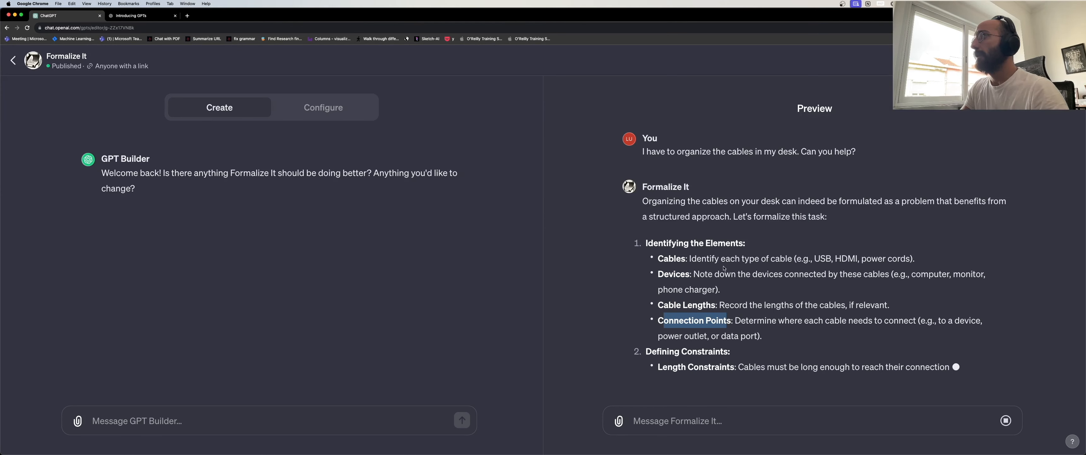
pyautogui.moveTo(660, 357); pyautogui.dragTo(681, 347)
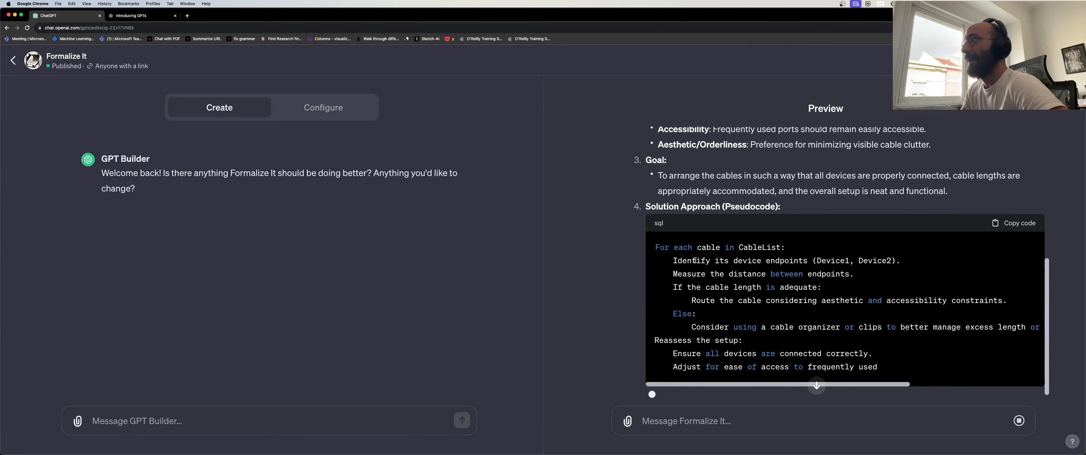
# Highlight the pseudocode lines on endpoints, distance, cable length and routing, then scroll to the end.
pyautogui.doubleClick(774, 261)
pyautogui.tripleClick(774, 260)
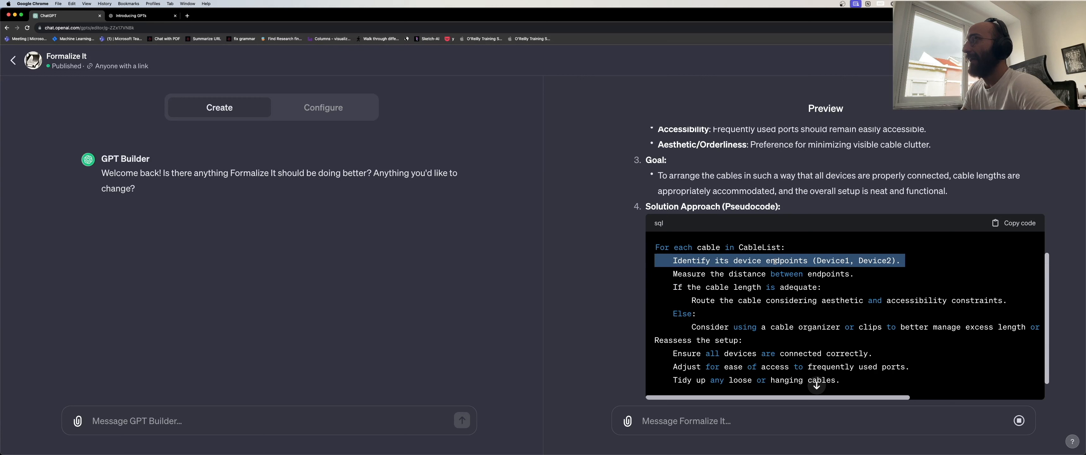
pyautogui.tripleClick(716, 273)
pyautogui.tripleClick(709, 287)
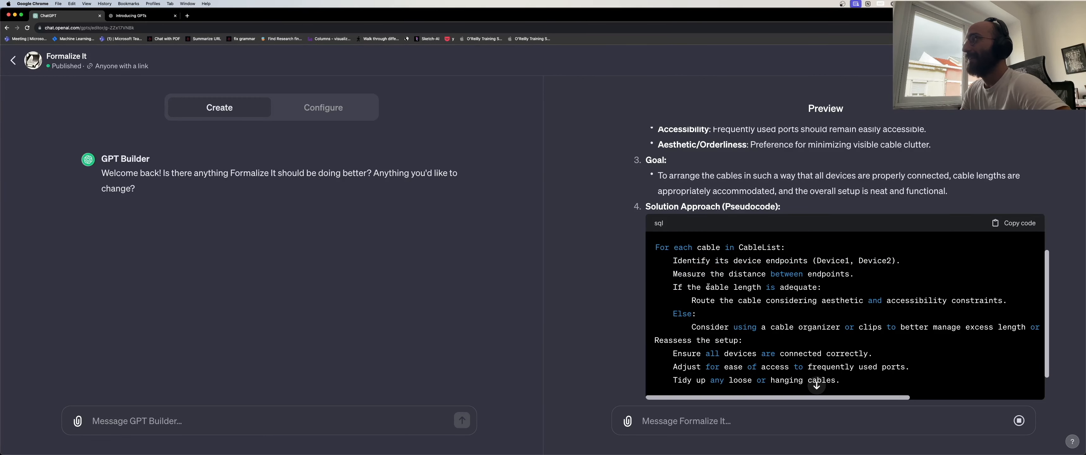
pyautogui.tripleClick(731, 300)
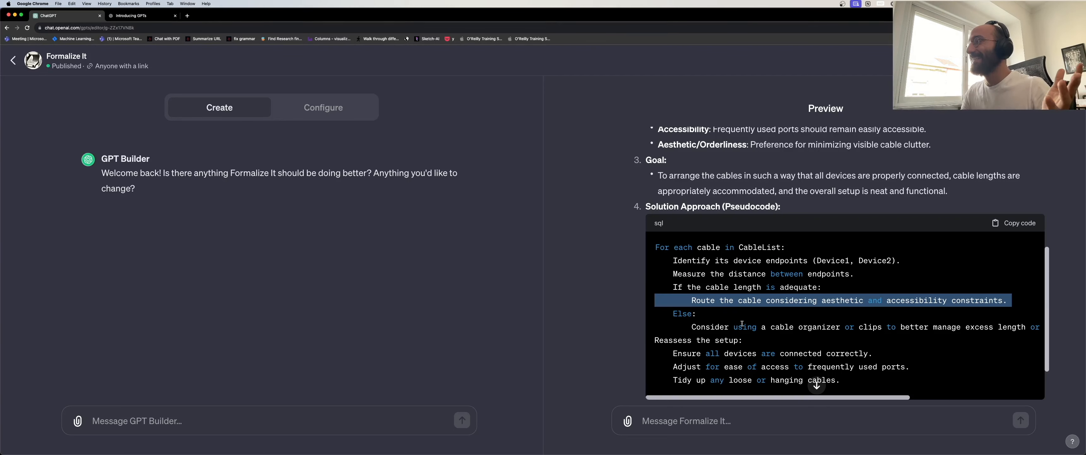
pyautogui.scroll(-3, 742, 325)
pyautogui.click(710, 412)
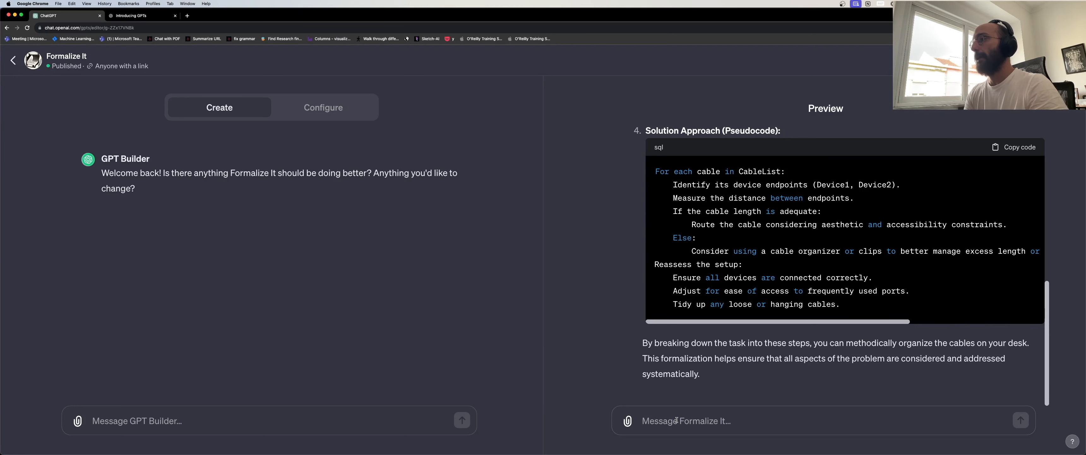
# Ask the Formalize It preview to plan a schedule accounting for motivational levels and uncertainty.
pyautogui.write('I need to')
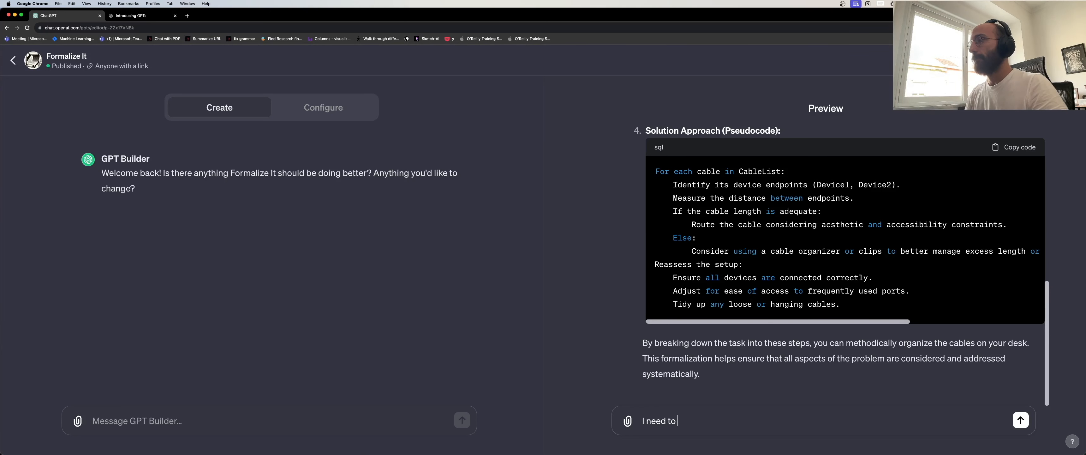
pyautogui.press('super+a')
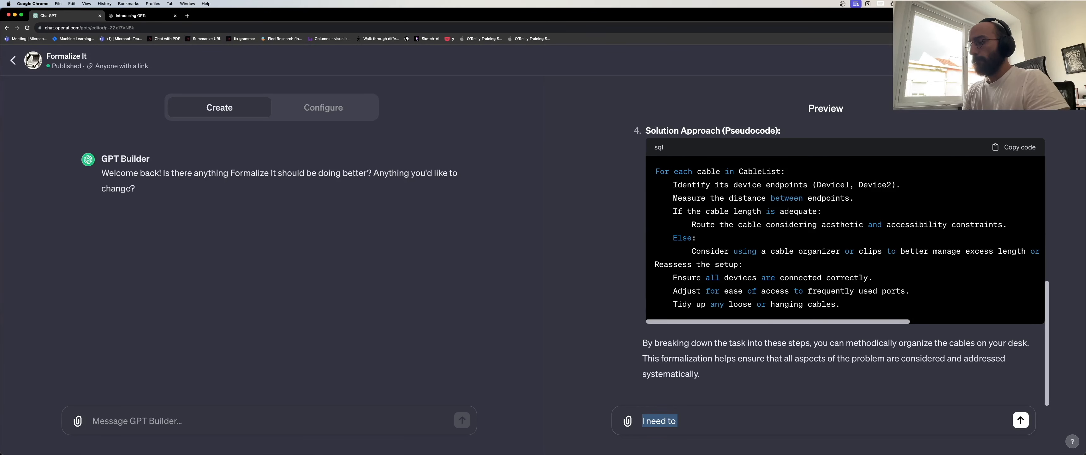
pyautogui.write('I ne')
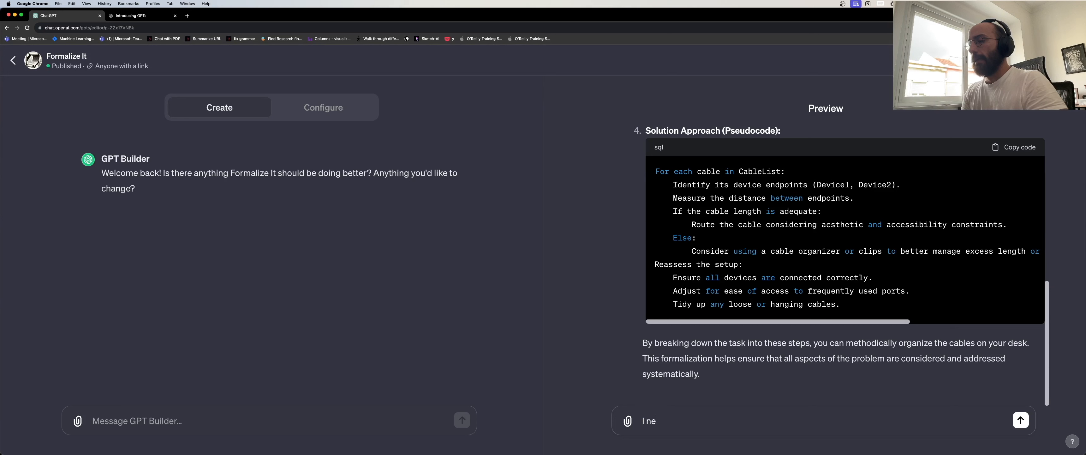
pyautogui.write('ed to prior')
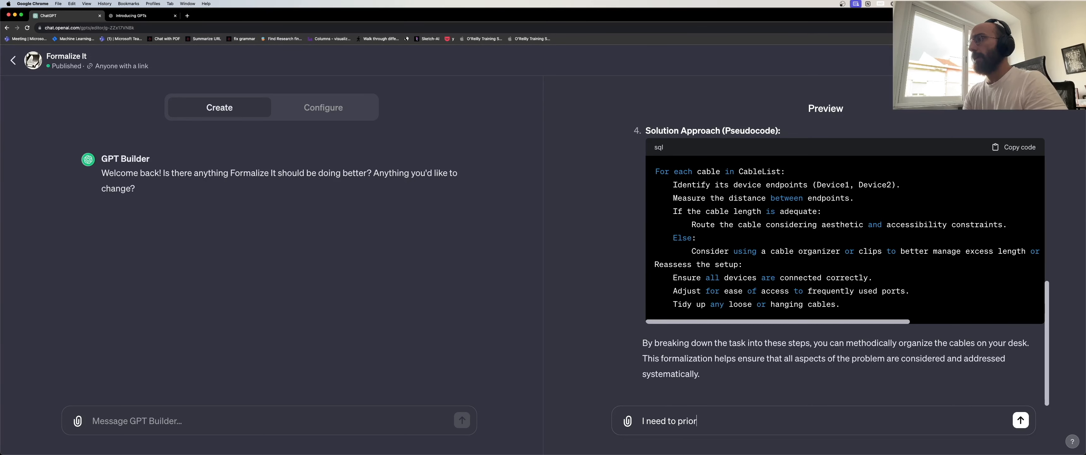
pyautogui.write('itize s')
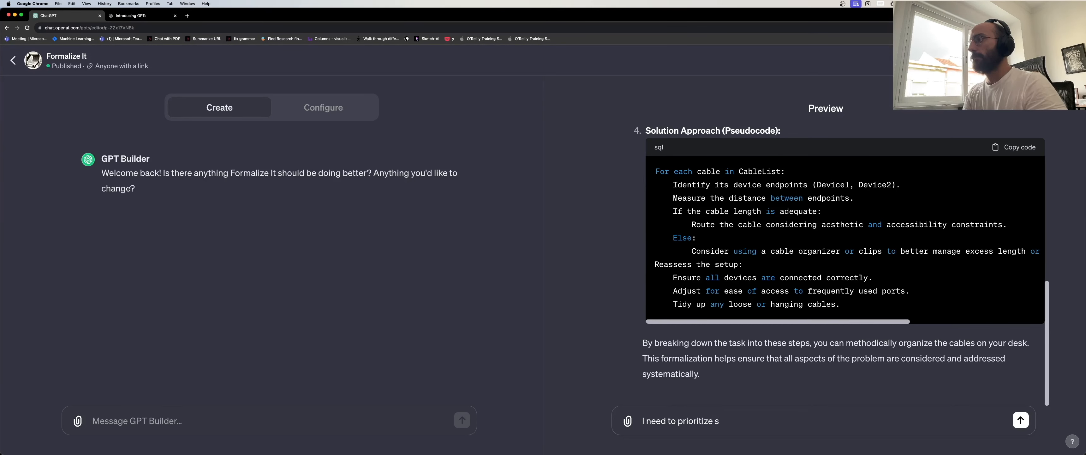
pyautogui.write('ome task')
pyautogui.press('super+a')
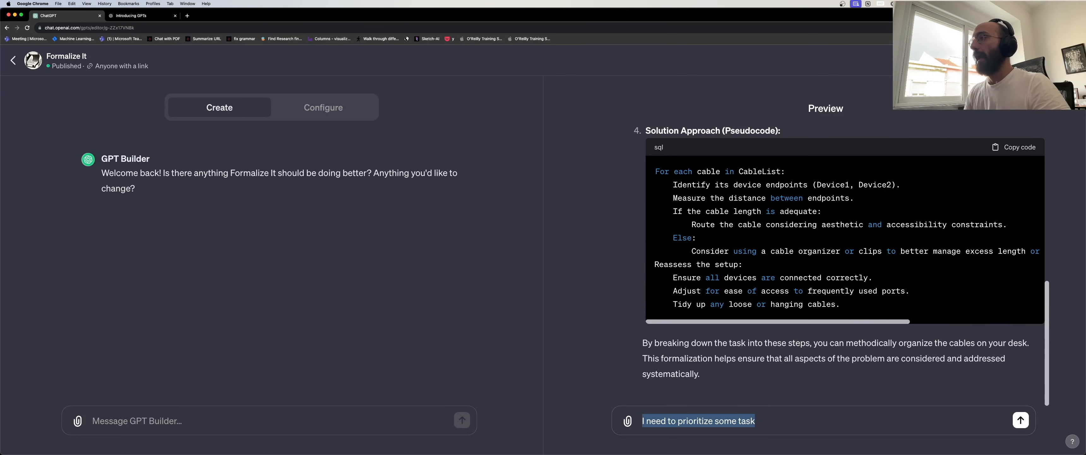
pyautogui.write('I need to pla')
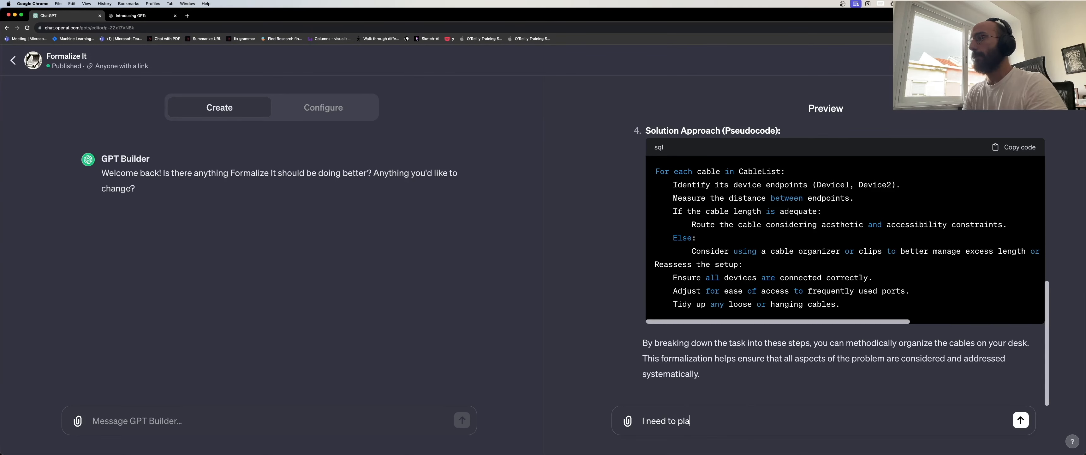
pyautogui.write('n my schedul')
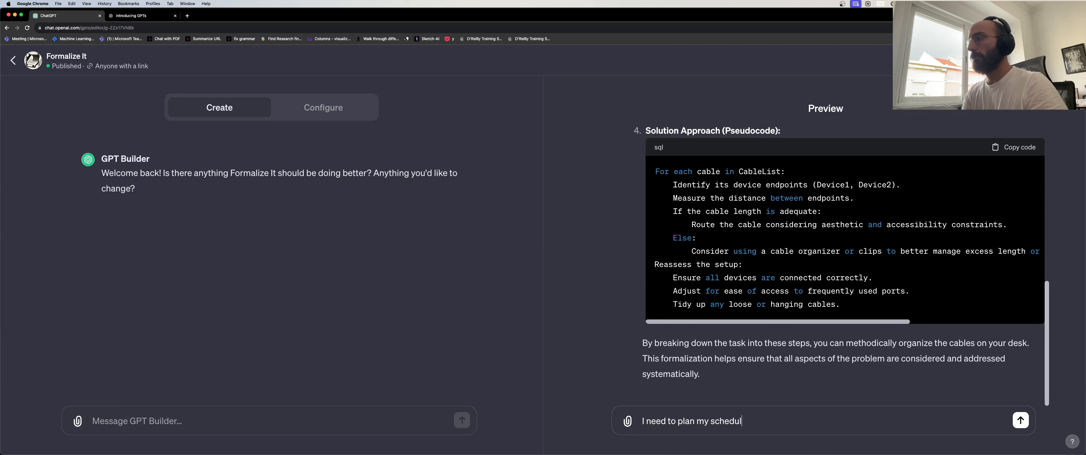
pyautogui.write('e accounting fo')
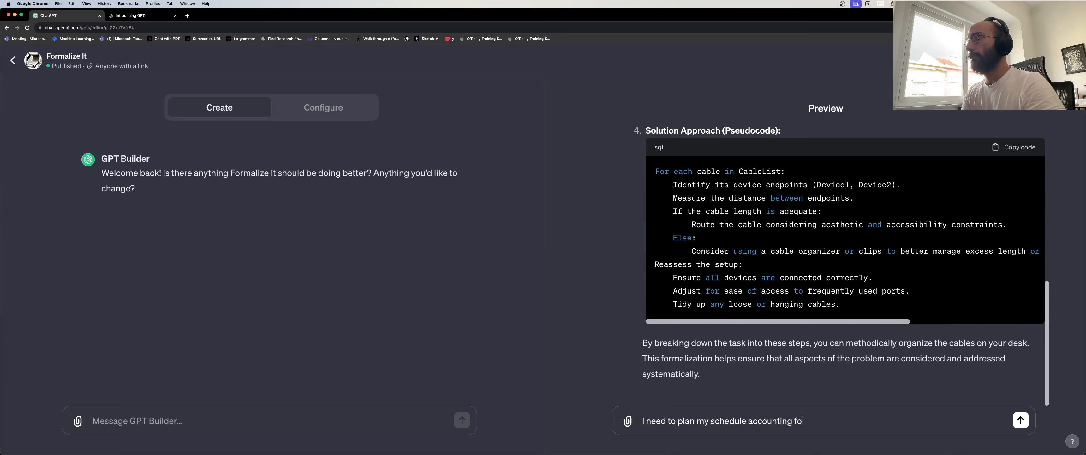
pyautogui.write('r motivational levels, uncertainty of')
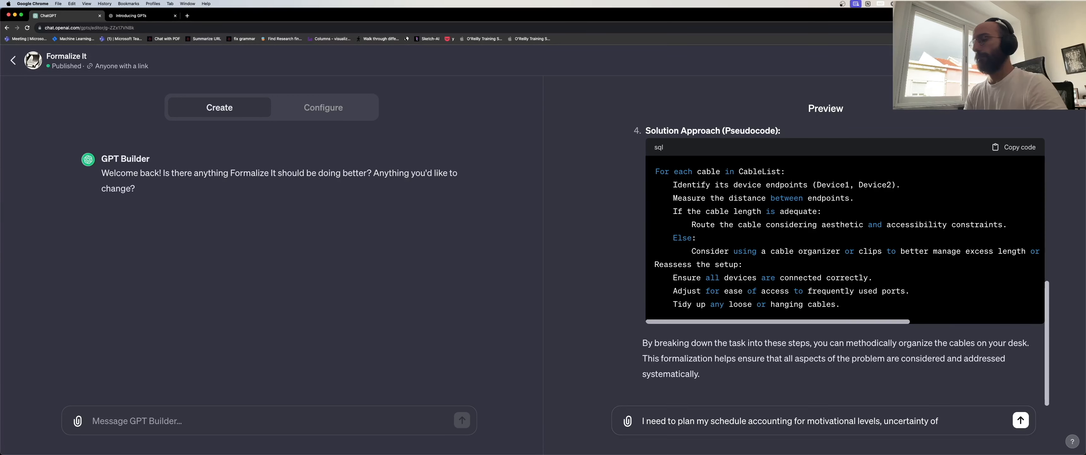
pyautogui.press('BackSpace')
pyautogui.press('BackSpace')
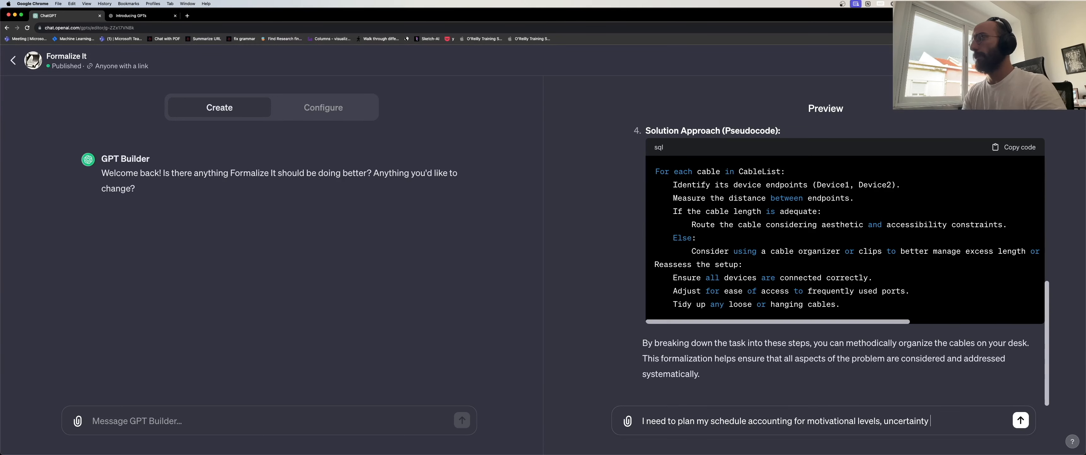
pyautogui.hotkey('alt', 'shift', 'Left')
pyautogui.press('BackSpace')
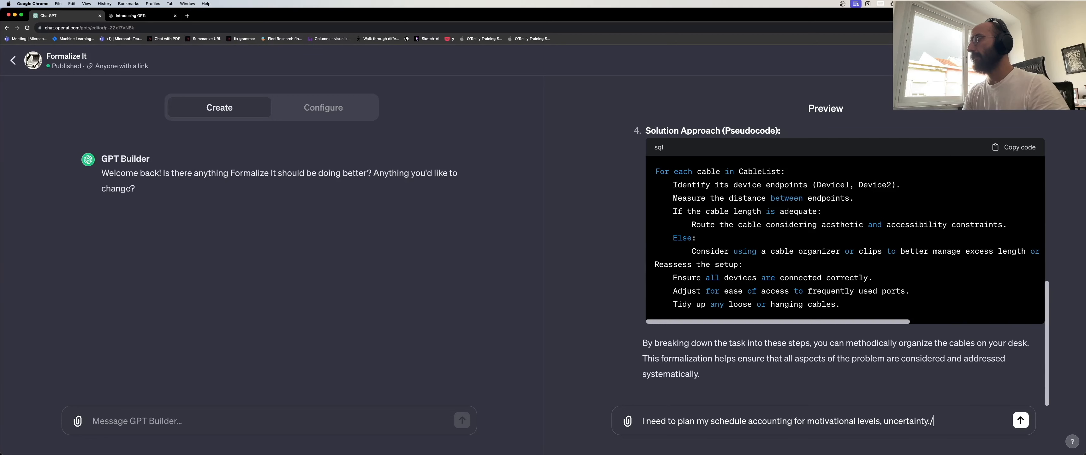
pyautogui.press('Return')
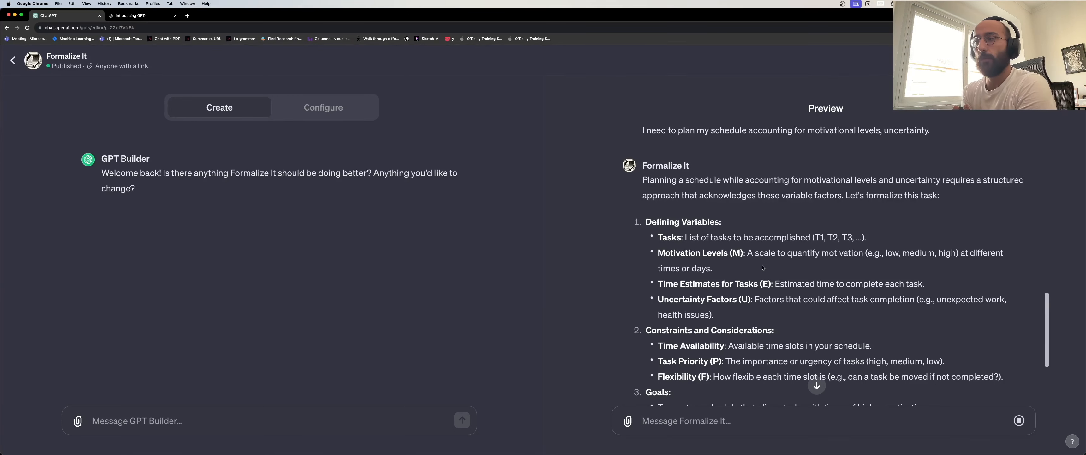
pyautogui.scroll(-1, 808, 266)
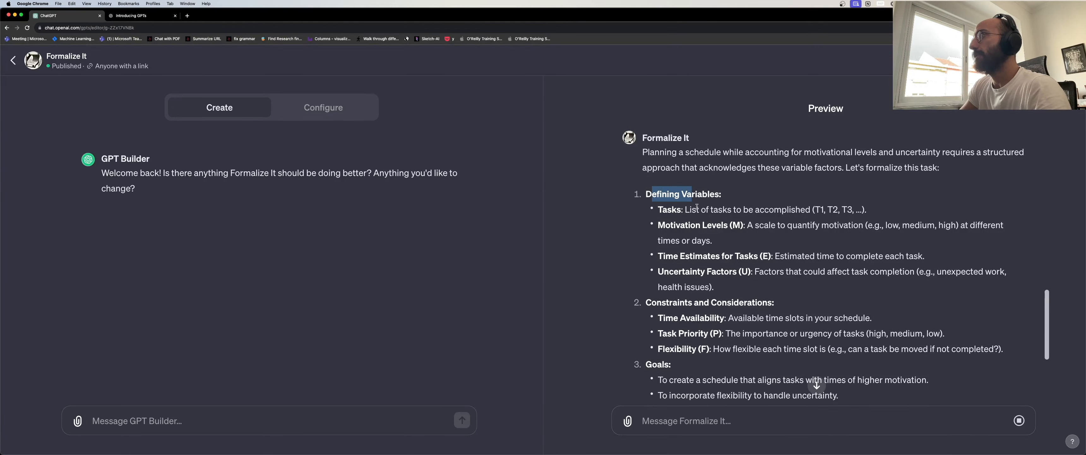
pyautogui.tripleClick(720, 209)
pyautogui.tripleClick(703, 225)
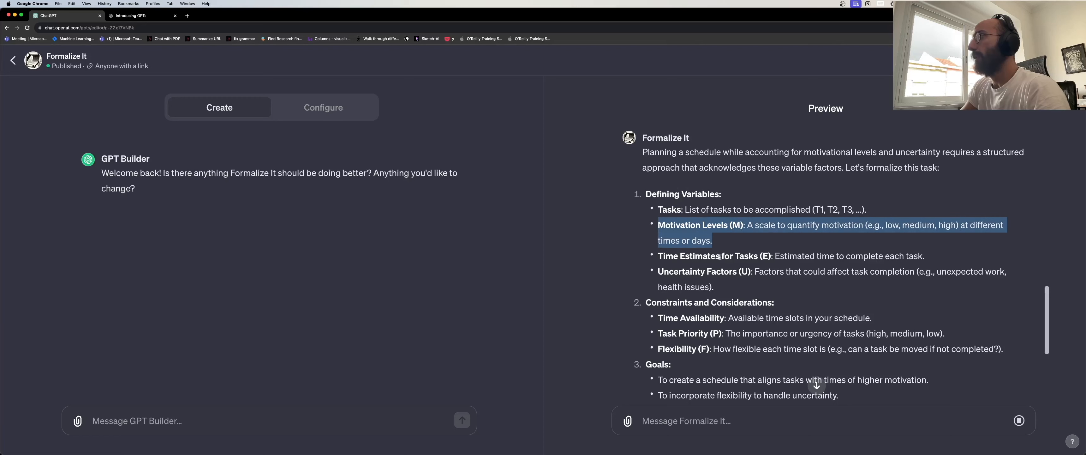
pyautogui.tripleClick(727, 256)
pyautogui.tripleClick(724, 270)
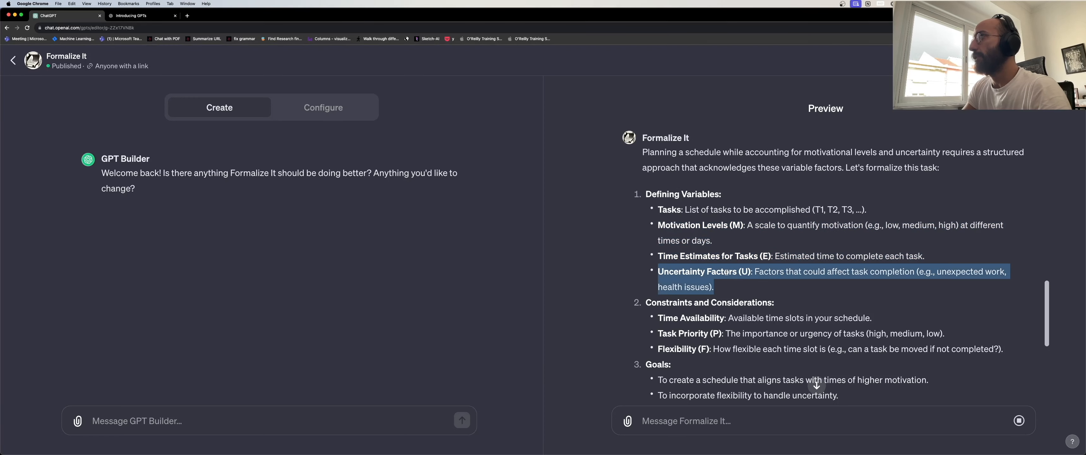
pyautogui.scroll(-1, 731, 275)
pyautogui.tripleClick(737, 287)
pyautogui.scroll(-1, 728, 297)
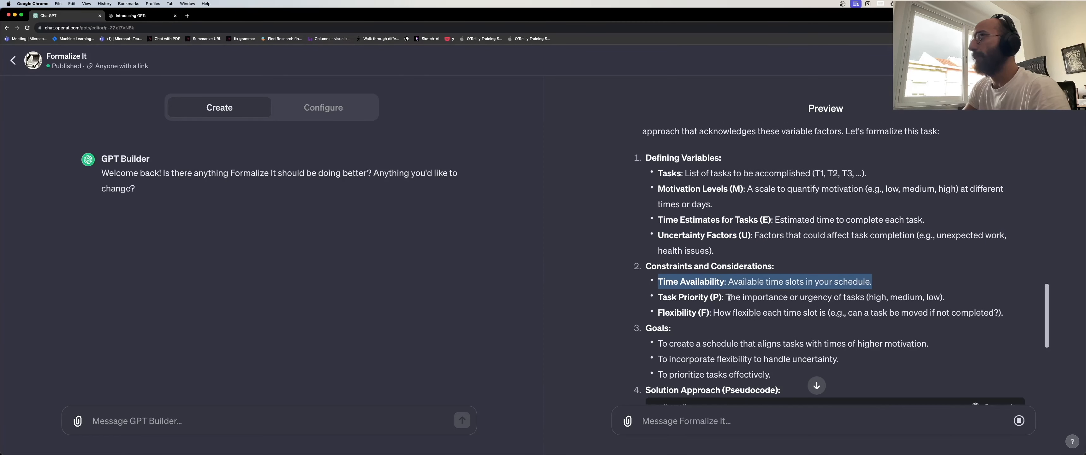
pyautogui.tripleClick(719, 297)
pyautogui.click(718, 299)
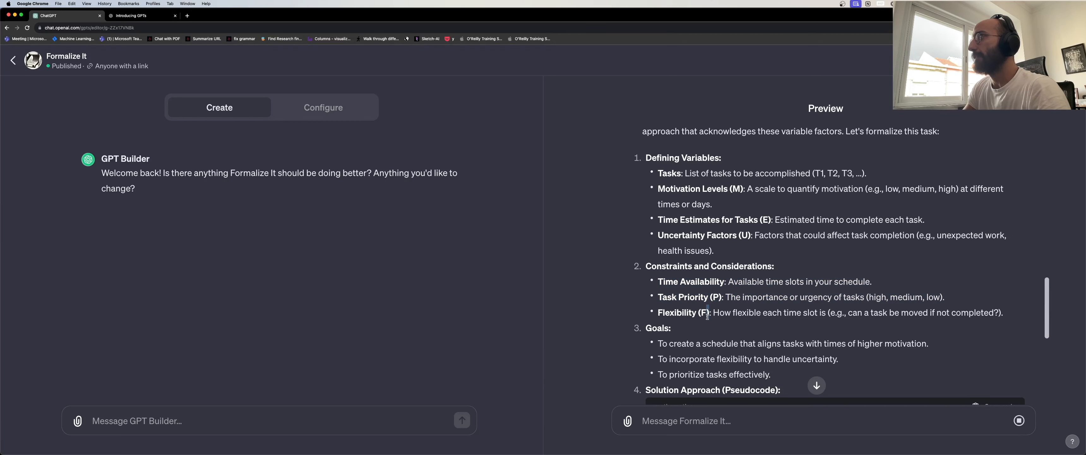
pyautogui.scroll(-3, 707, 313)
pyautogui.scroll(-15, 708, 314)
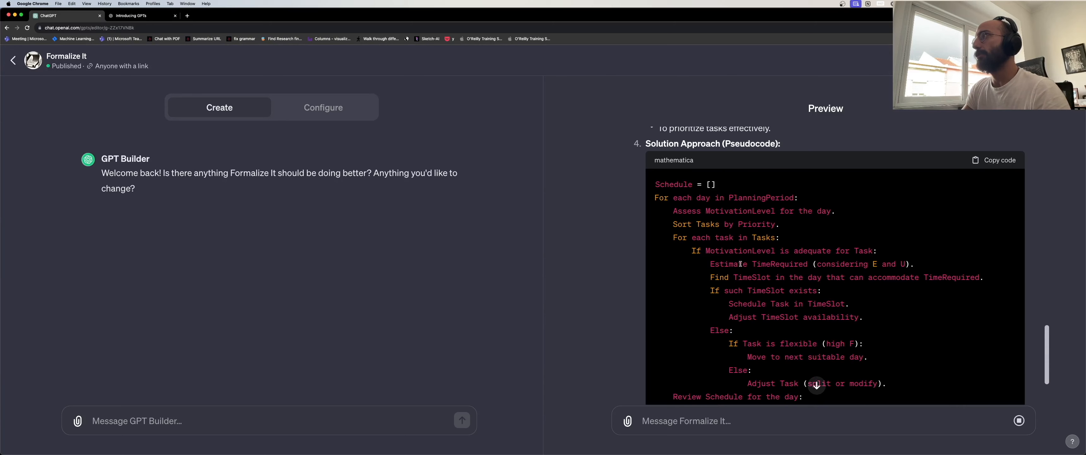
# Ask the Formalize It preview: 'Can you do another type of formalization?'.
pyautogui.click(752, 424)
pyautogui.write('Can you ')
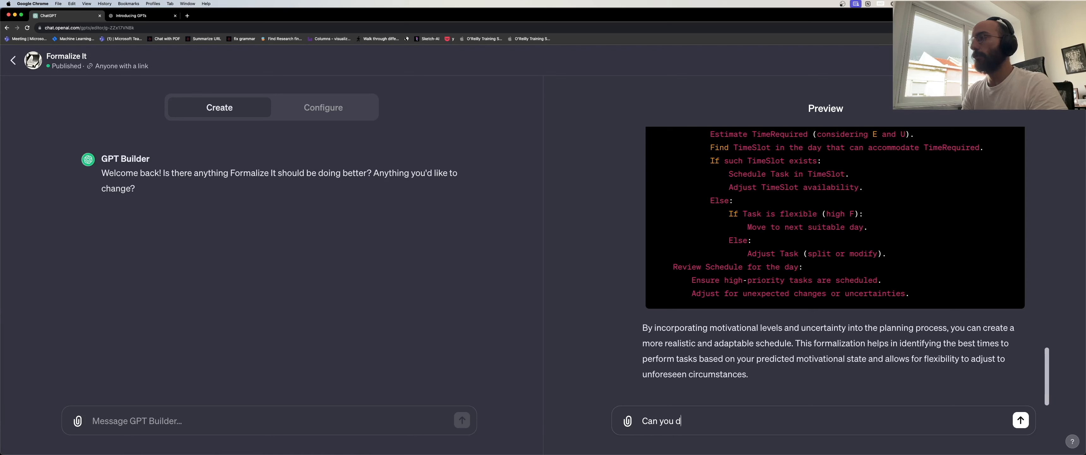
pyautogui.write('do another typ eof')
pyautogui.hotkey('alt', 'shift', 'Left')
pyautogui.hotkey('alt', 'shift', 'Left')
pyautogui.write('type of')
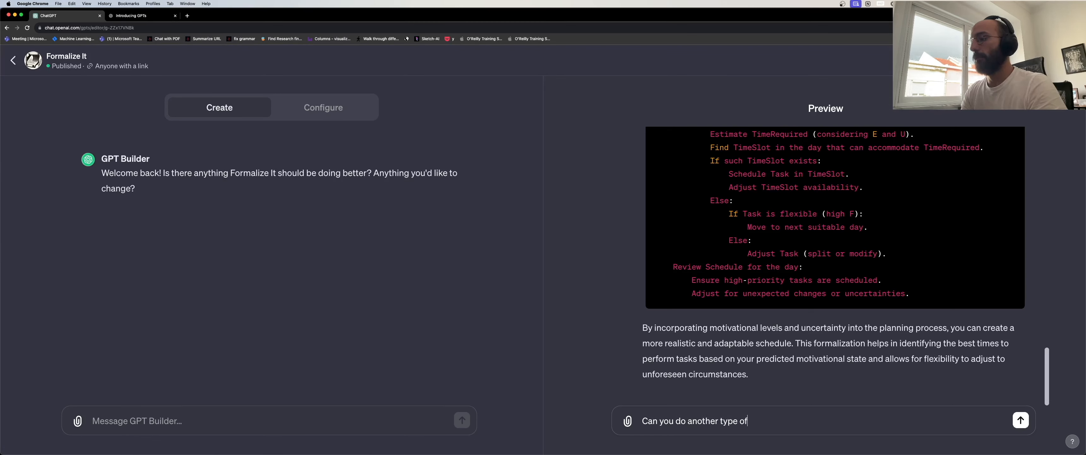
pyautogui.write(' formalization?')
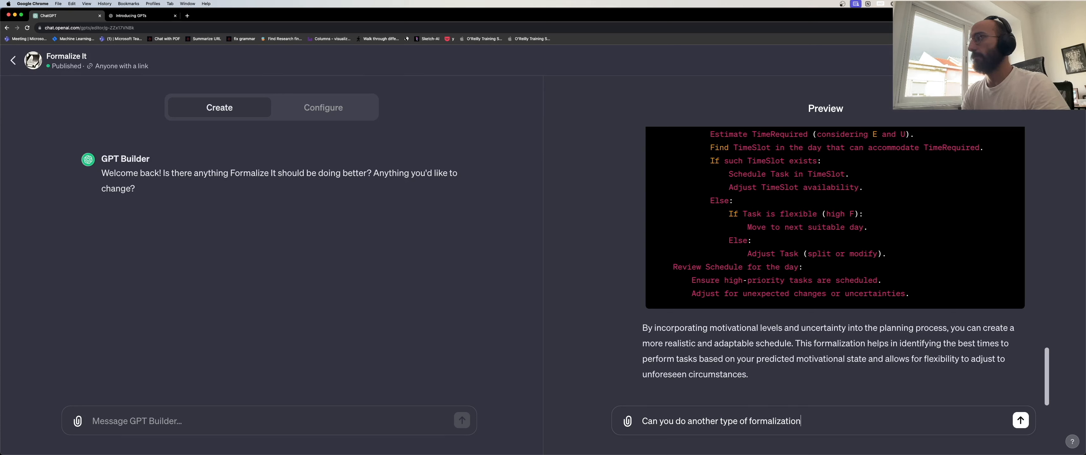
pyautogui.press('Return')
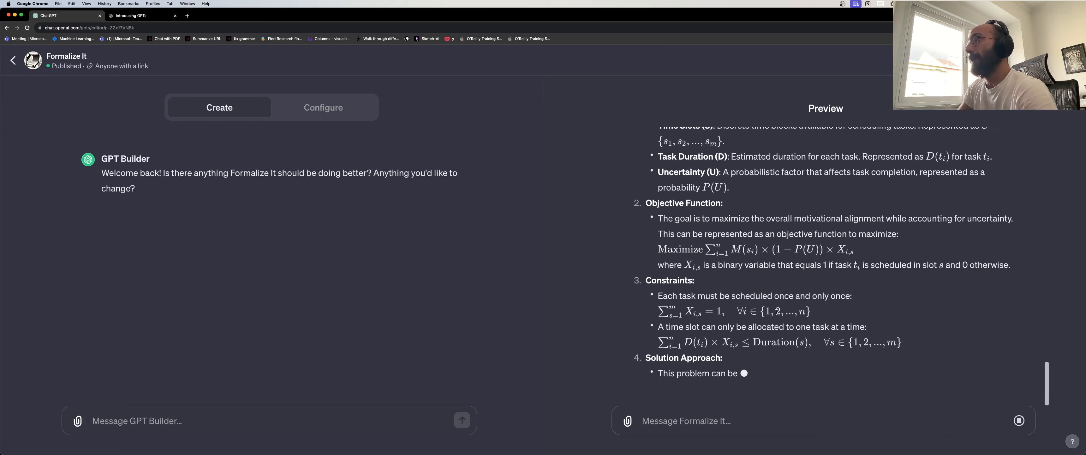
# Scroll through Formalize It's mathematical reply and select part of it to review.
pyautogui.scroll(5, 793, 277)
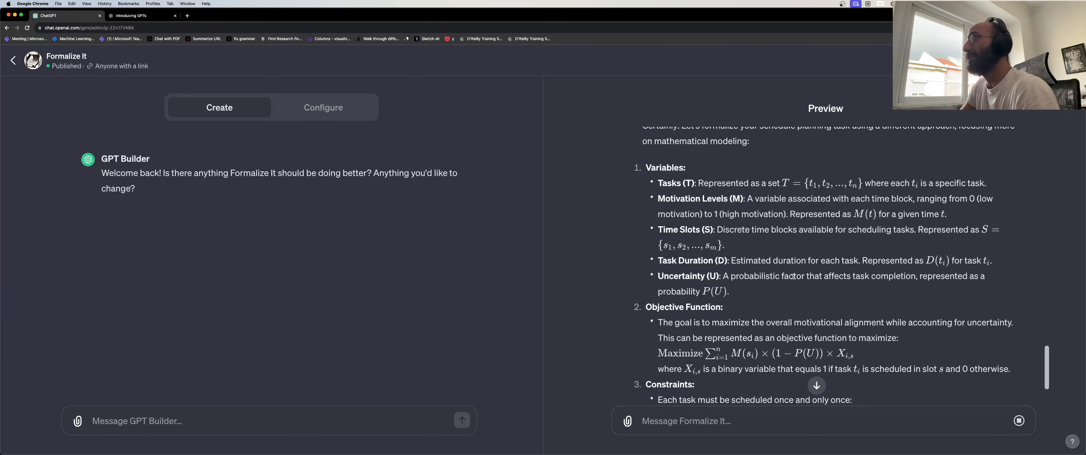
pyautogui.scroll(-4, 792, 276)
pyautogui.scroll(3, 674, 182)
pyautogui.moveTo(658, 141); pyautogui.dragTo(872, 357)
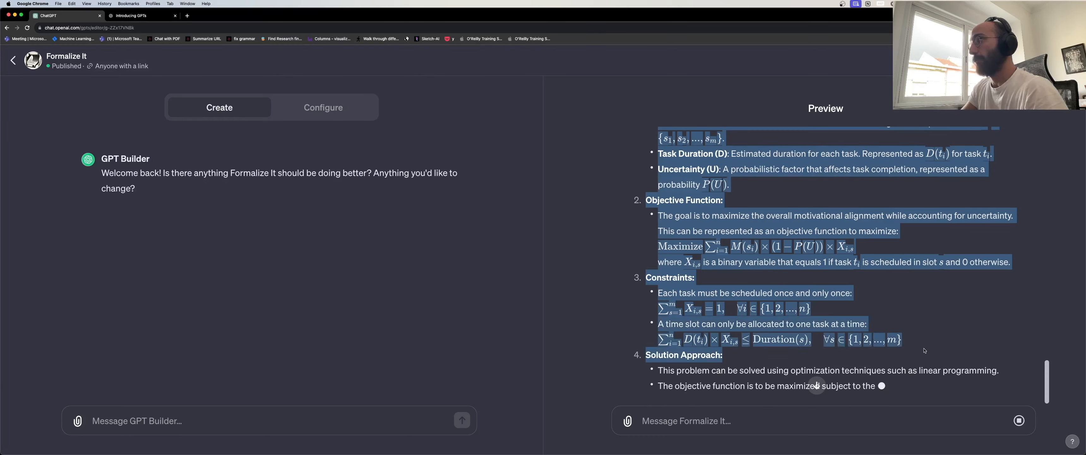
# Start a new blank GPT from the GPTs page, peeking at Configure before returning to Create.
pyautogui.click(13, 60)
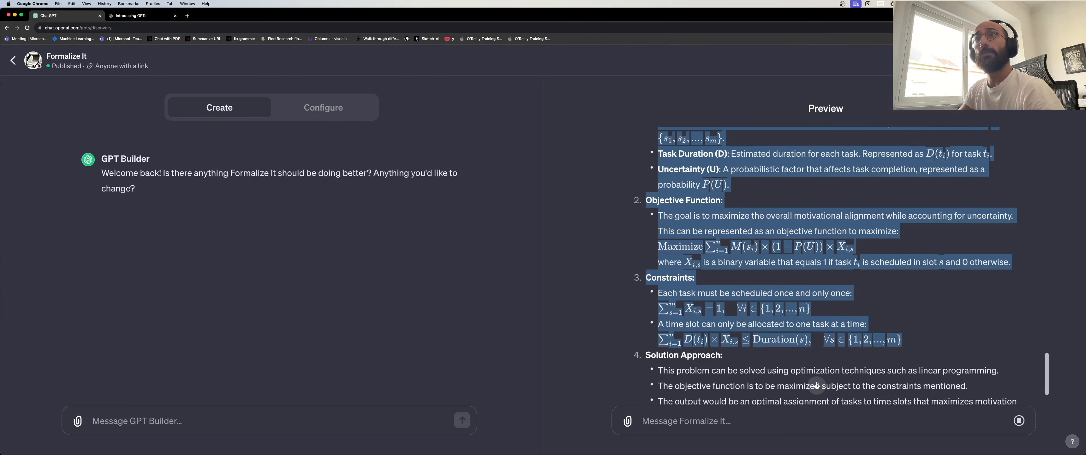
pyautogui.click(348, 118)
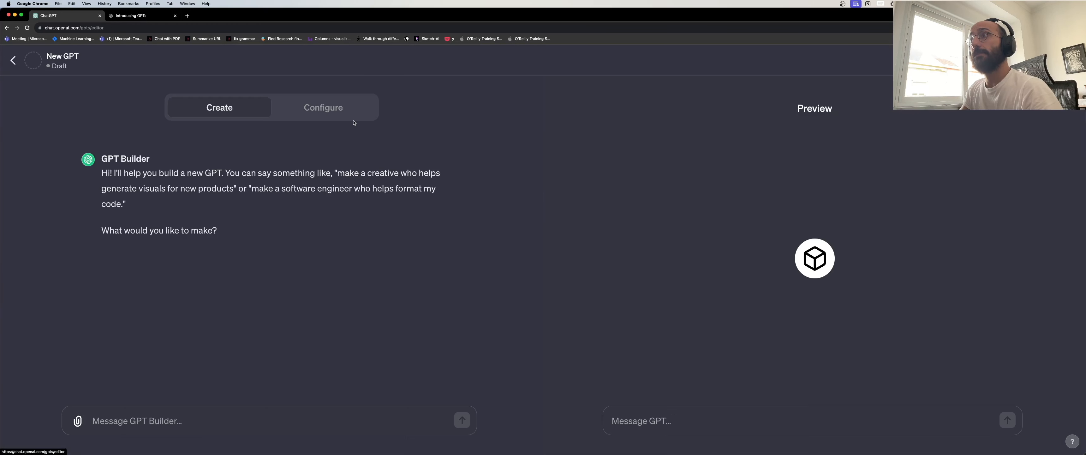
pyautogui.click(314, 108)
pyautogui.click(245, 111)
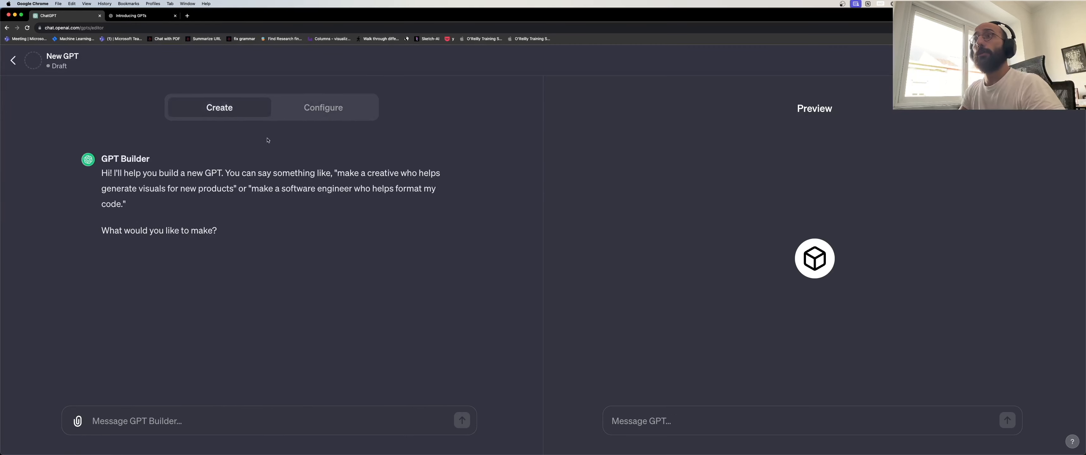